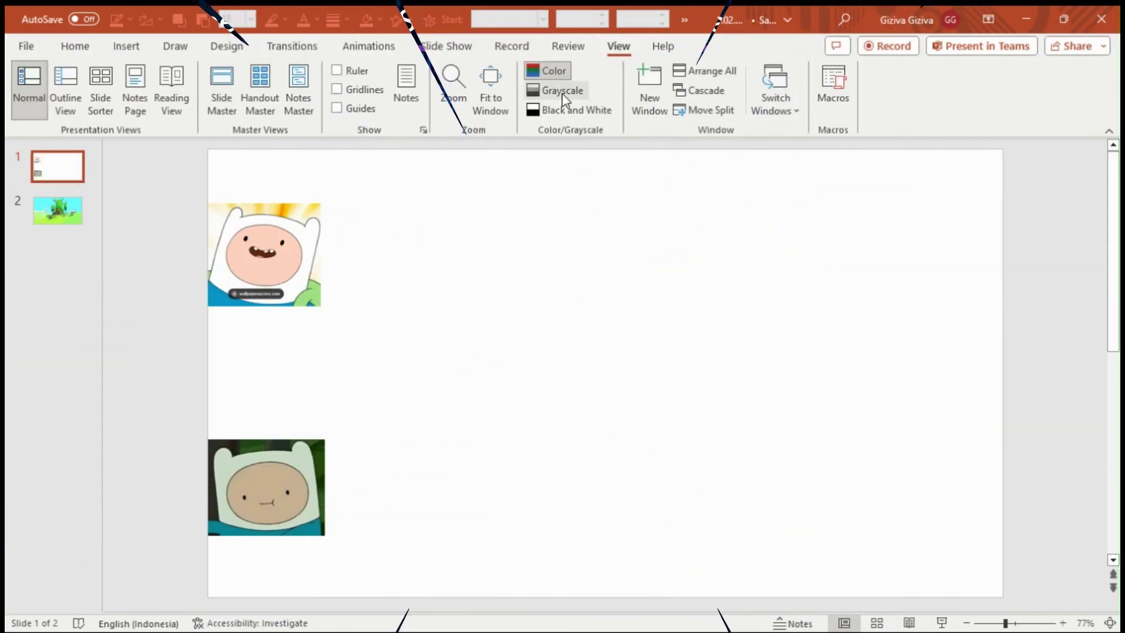
- Turn on the dotted gridlines and guides over slide 1's Finn reference pictures
click(352, 93)
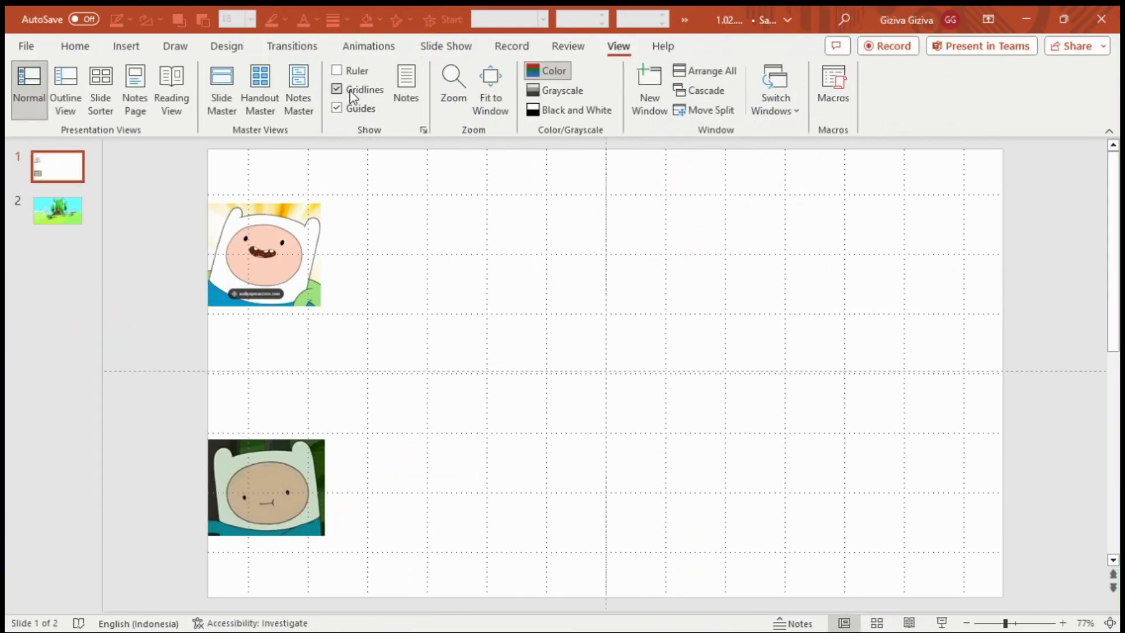
click(76, 46)
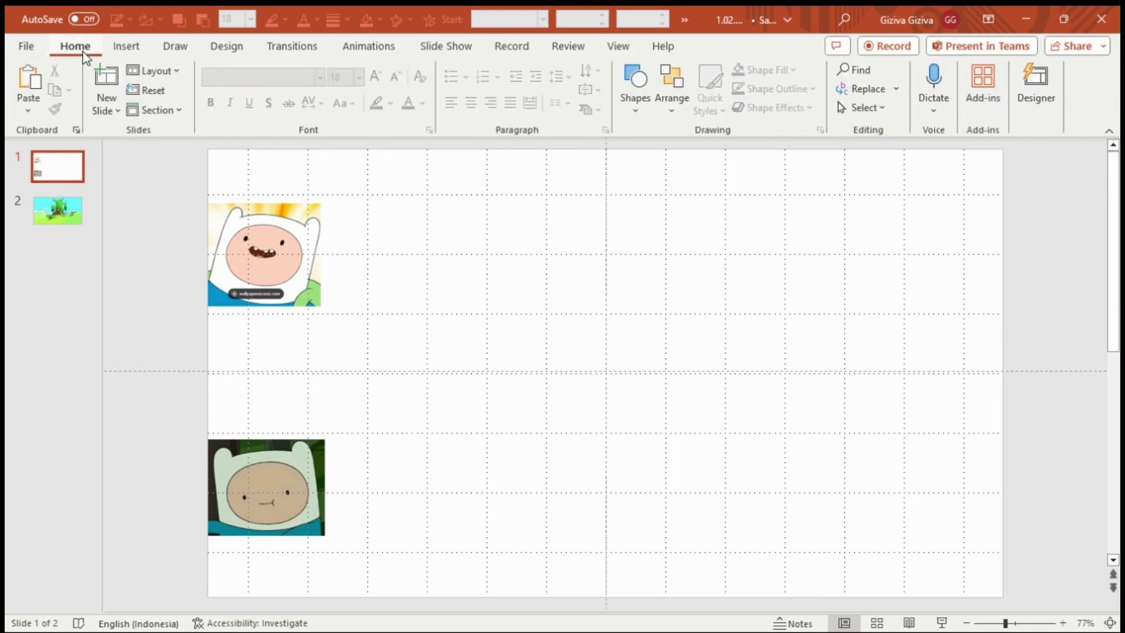
- Draw a rectangle centred on the slide, sized 4.6" × 6.12"
click(631, 111)
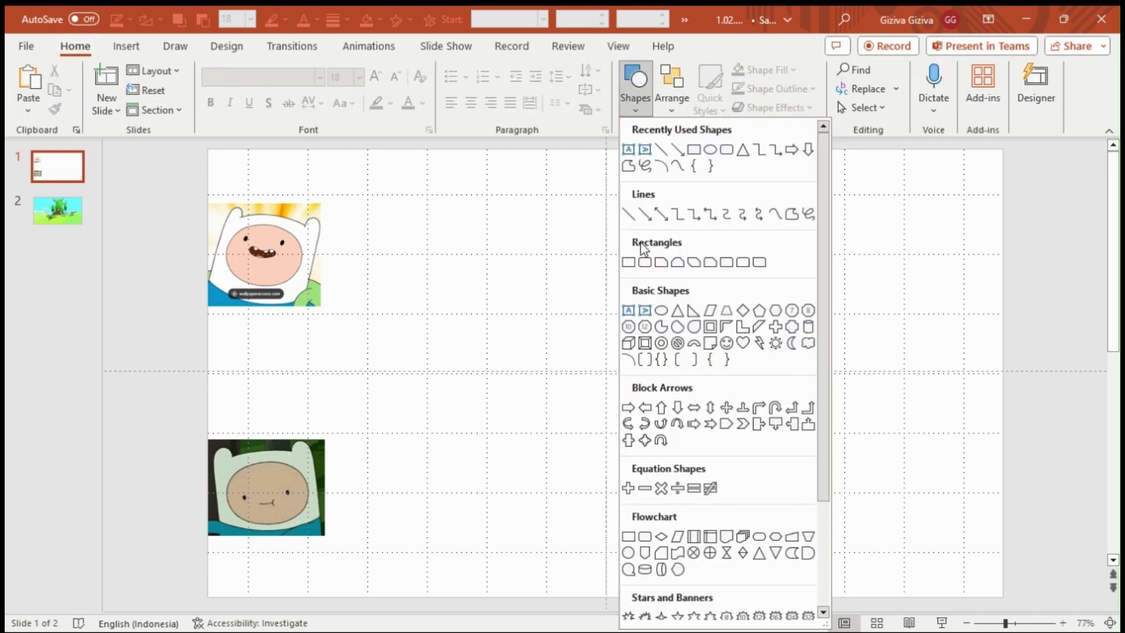
click(629, 262)
click(527, 348)
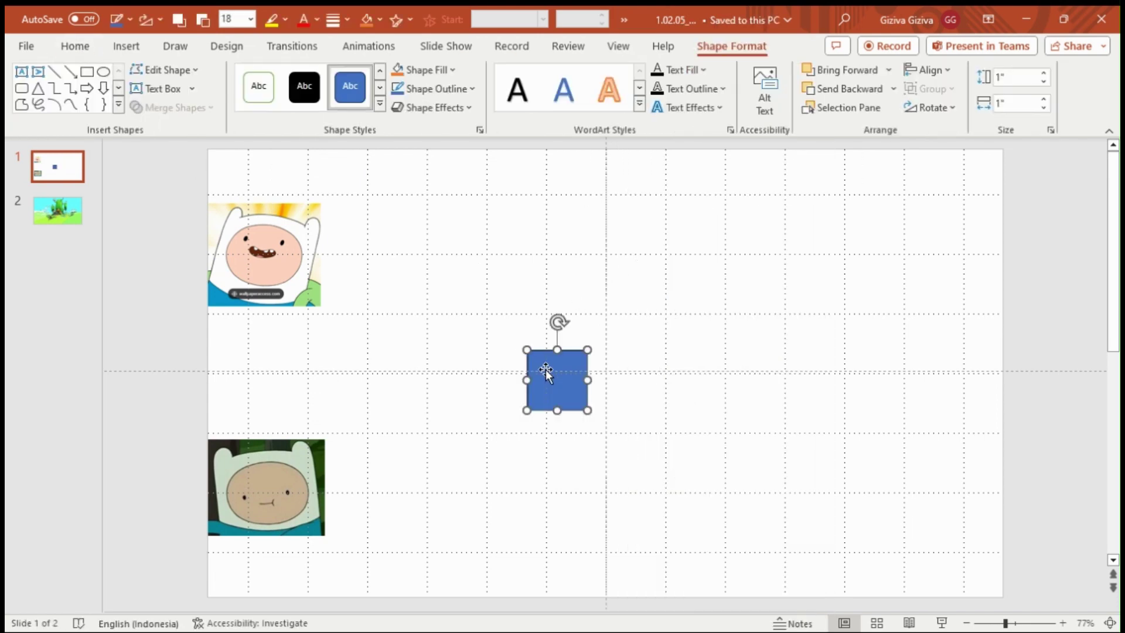
drag(546, 369, 592, 363)
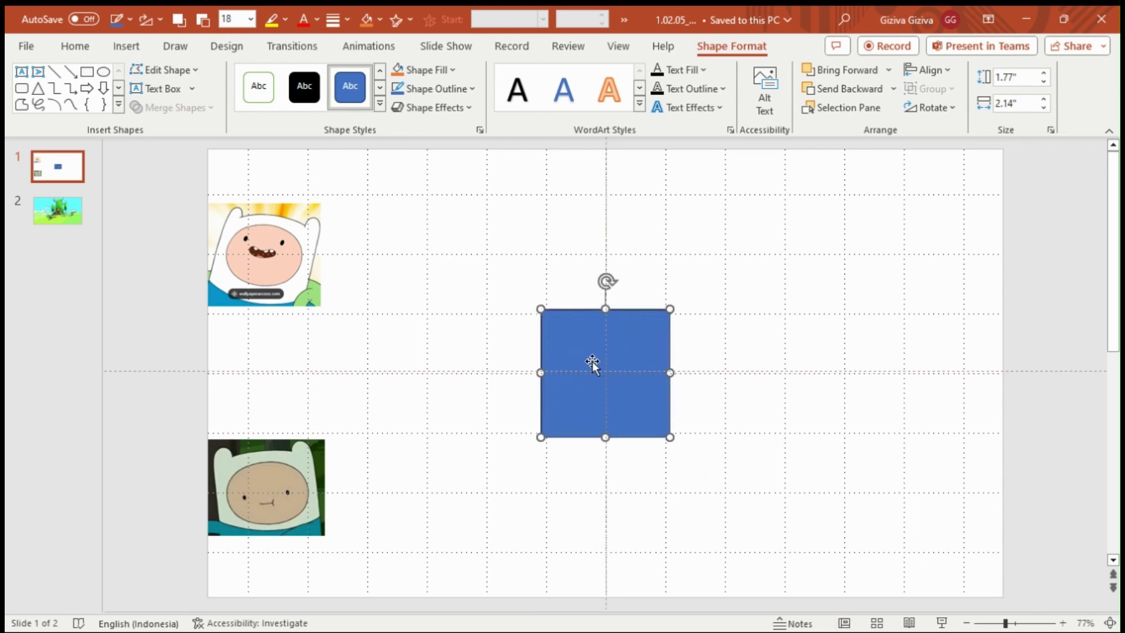
key(shift+Right)
key(shift+Right)
key(shift+Right)
key(shift+Up)
key(shift+Up)
key(shift+Up)
key(shift+Up)
key(shift+Right)
key(shift+Right)
key(shift+Up)
key(shift+Up)
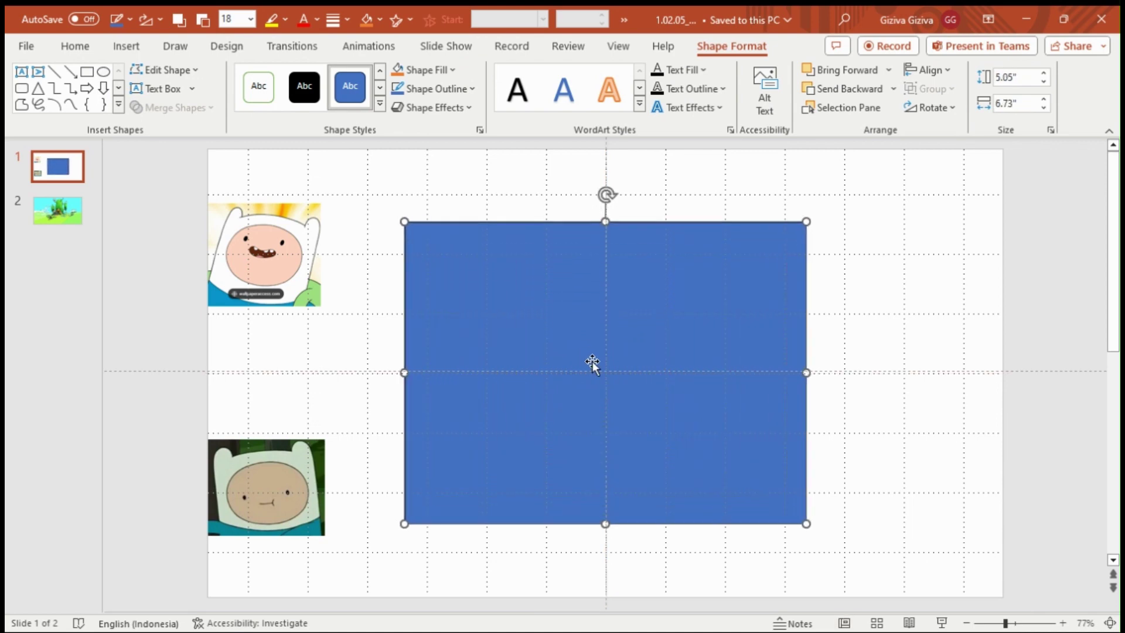
key(shift+Left)
key(shift+Down)
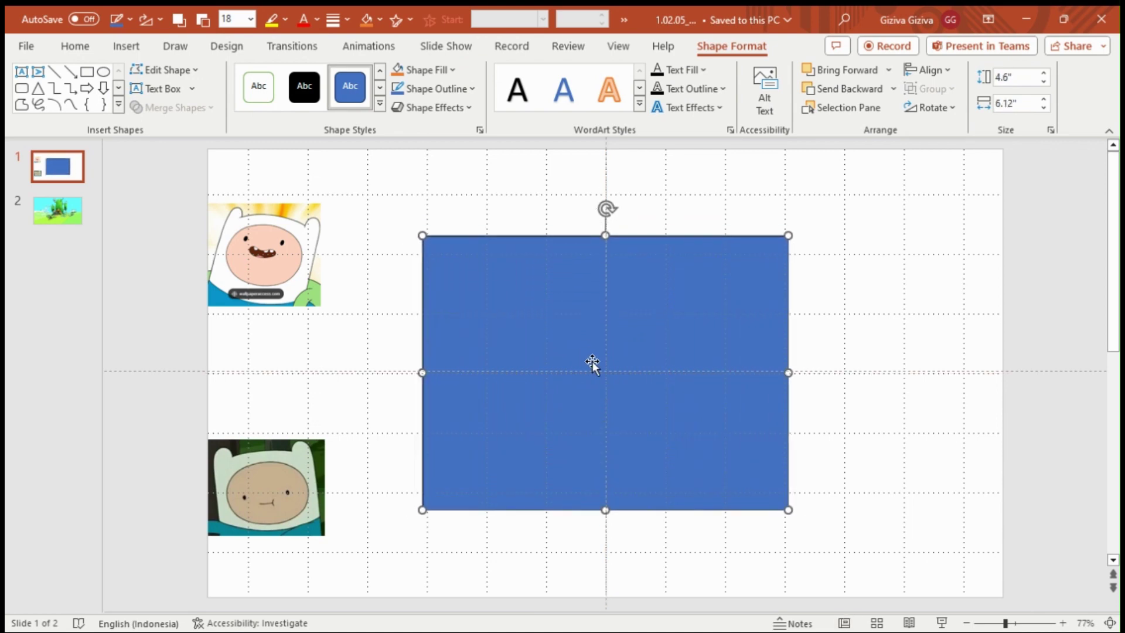
drag(592, 363, 826, 264)
key(ctrl+z)
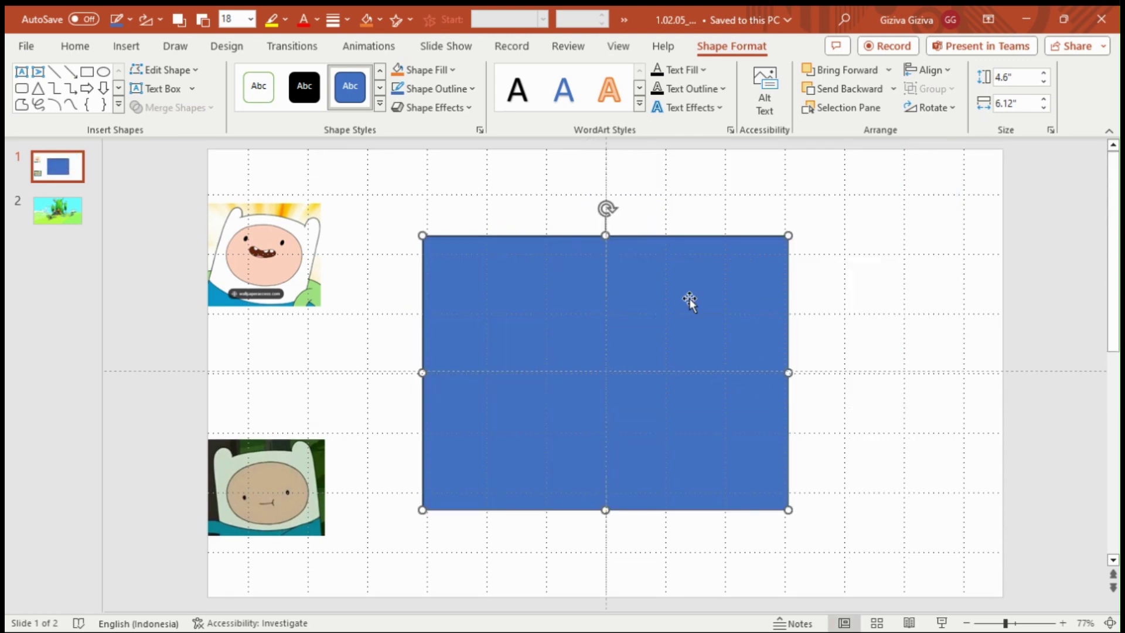
- Fill the rectangle with white
click(1050, 129)
click(913, 212)
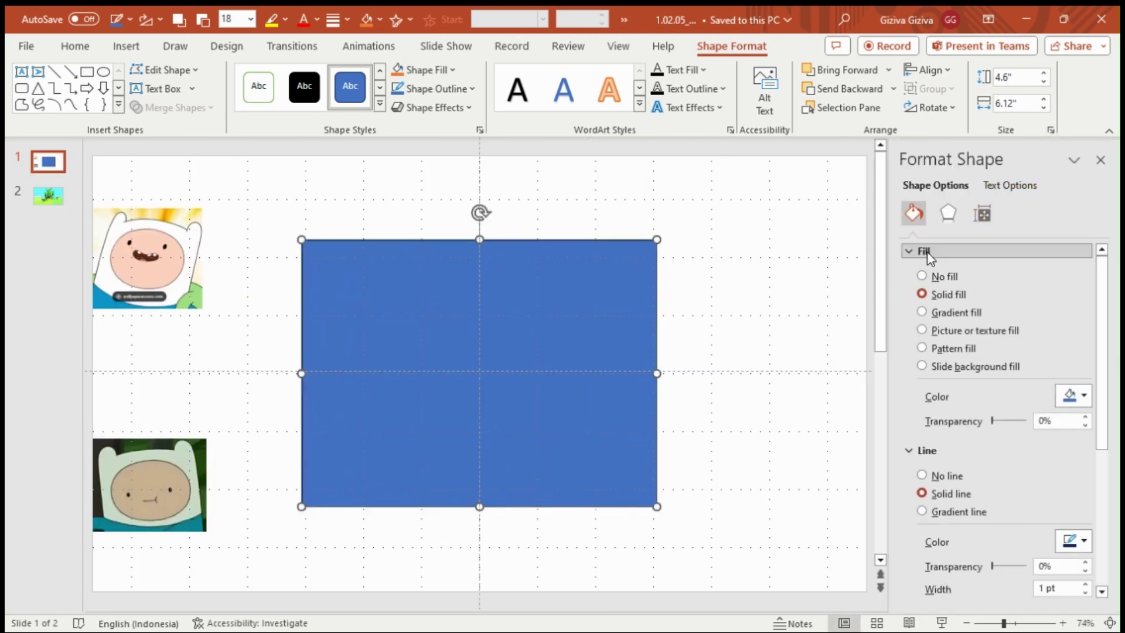
click(1067, 394)
click(984, 172)
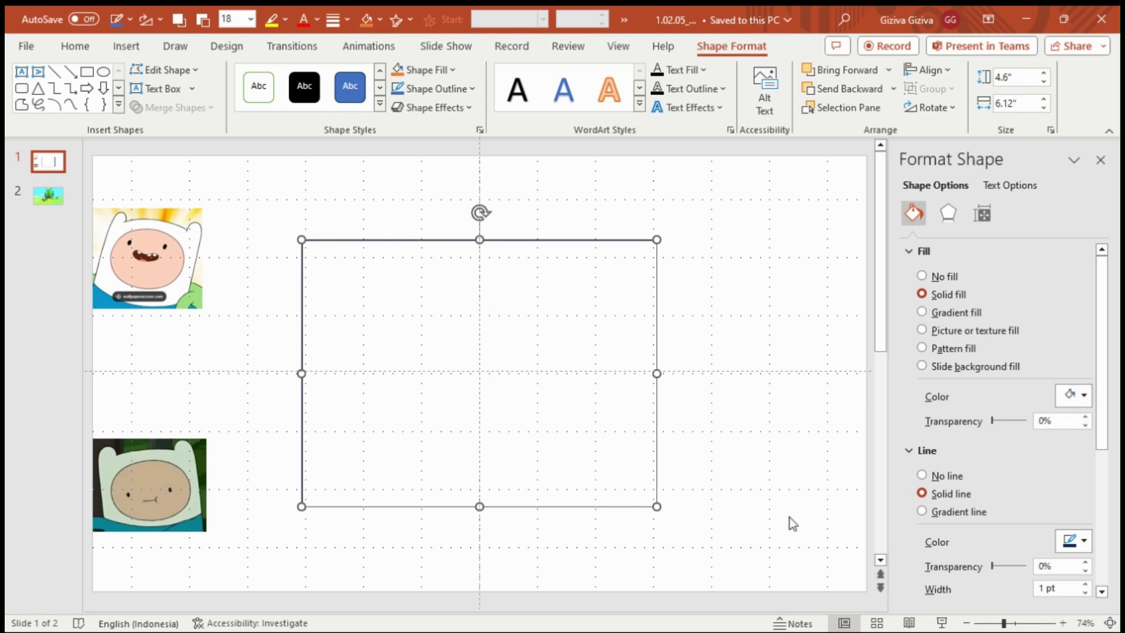
click(716, 493)
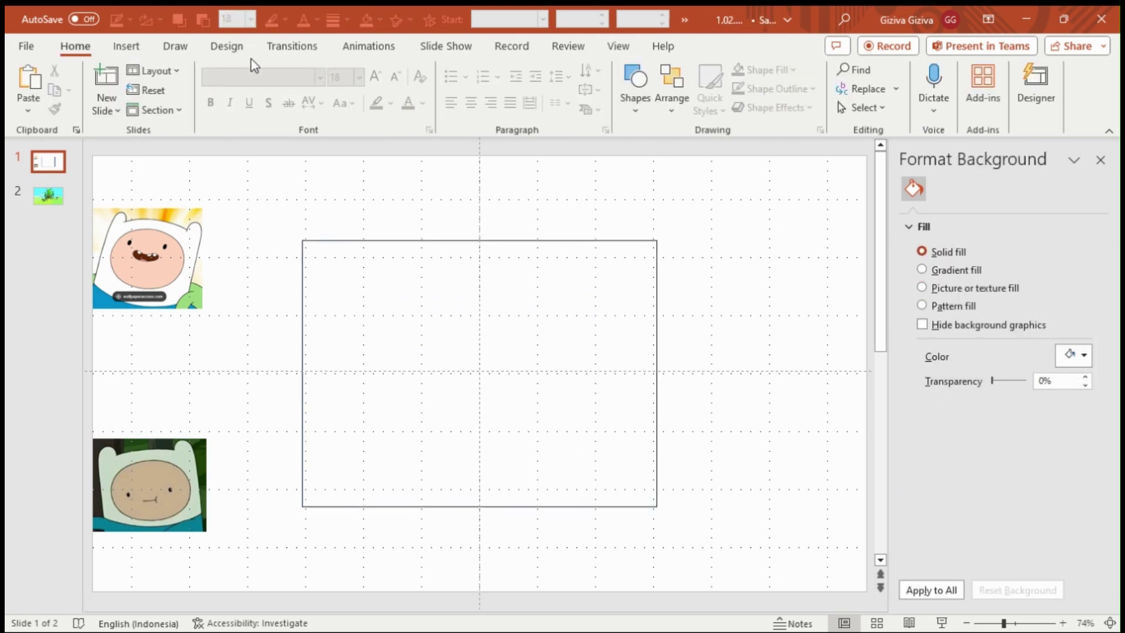
- Set the slide background to a solid grey colour
click(228, 47)
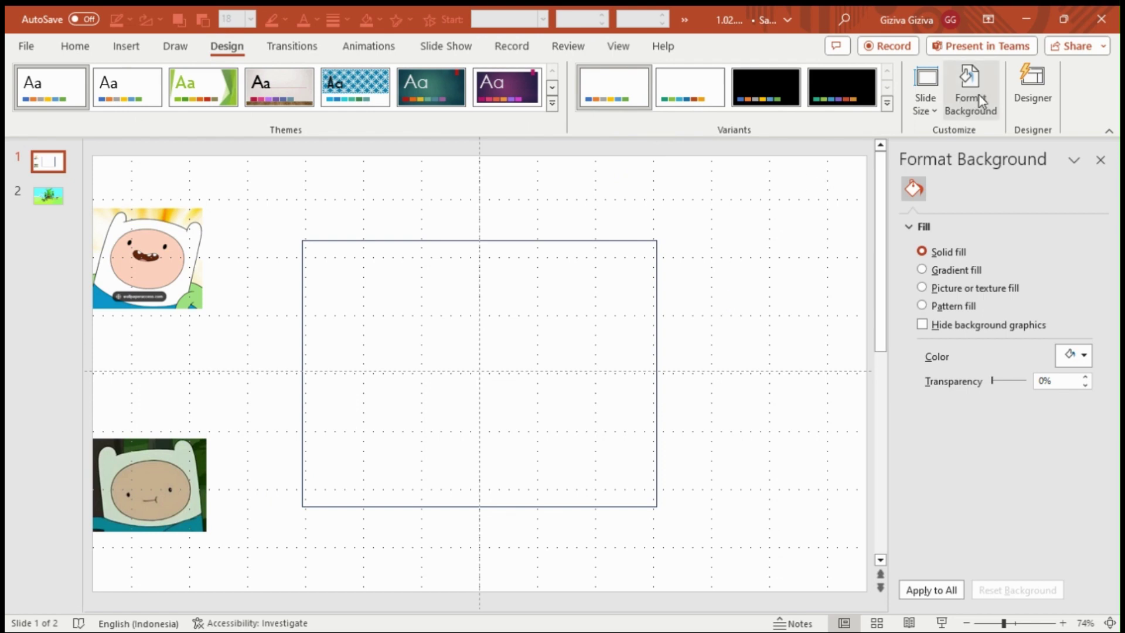
click(1063, 358)
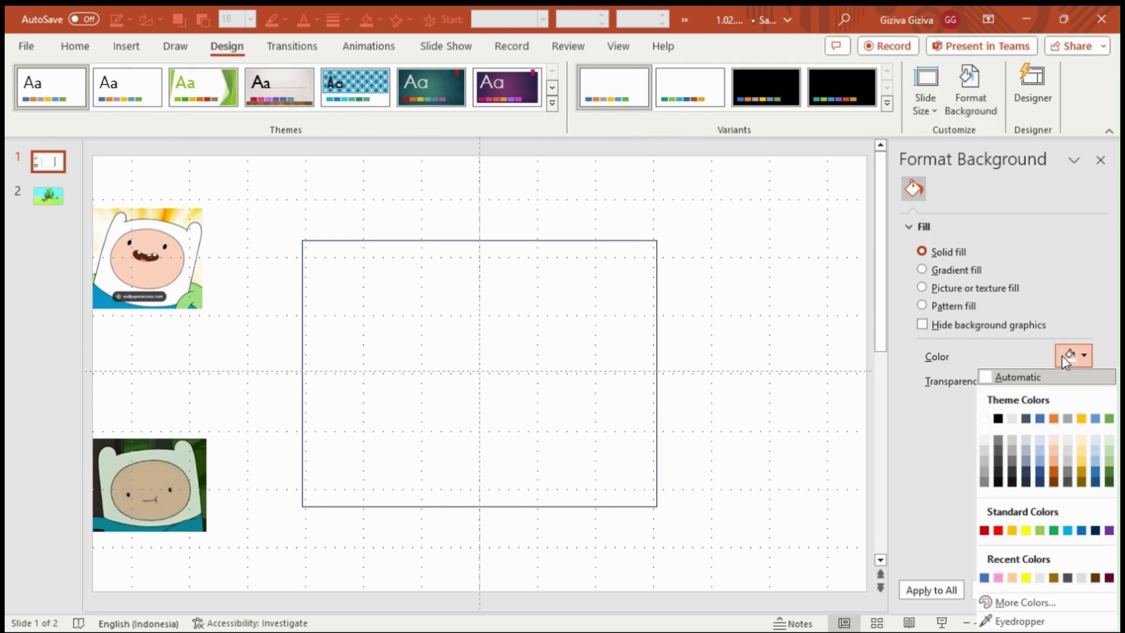
click(998, 440)
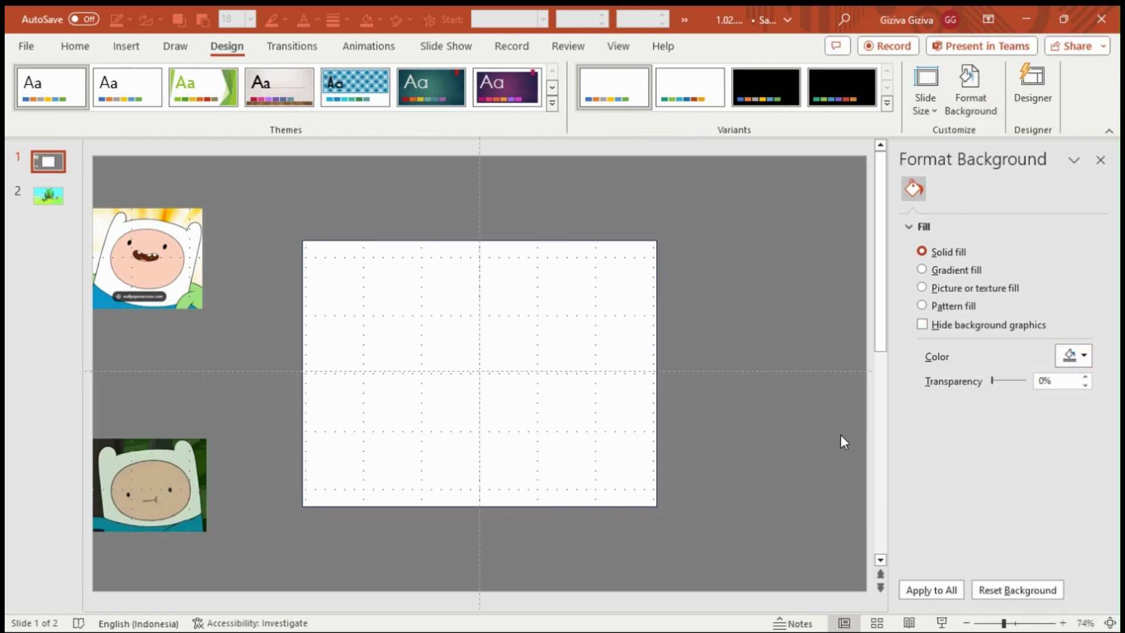
- Remove the outline from the white rectangle
click(584, 390)
click(949, 475)
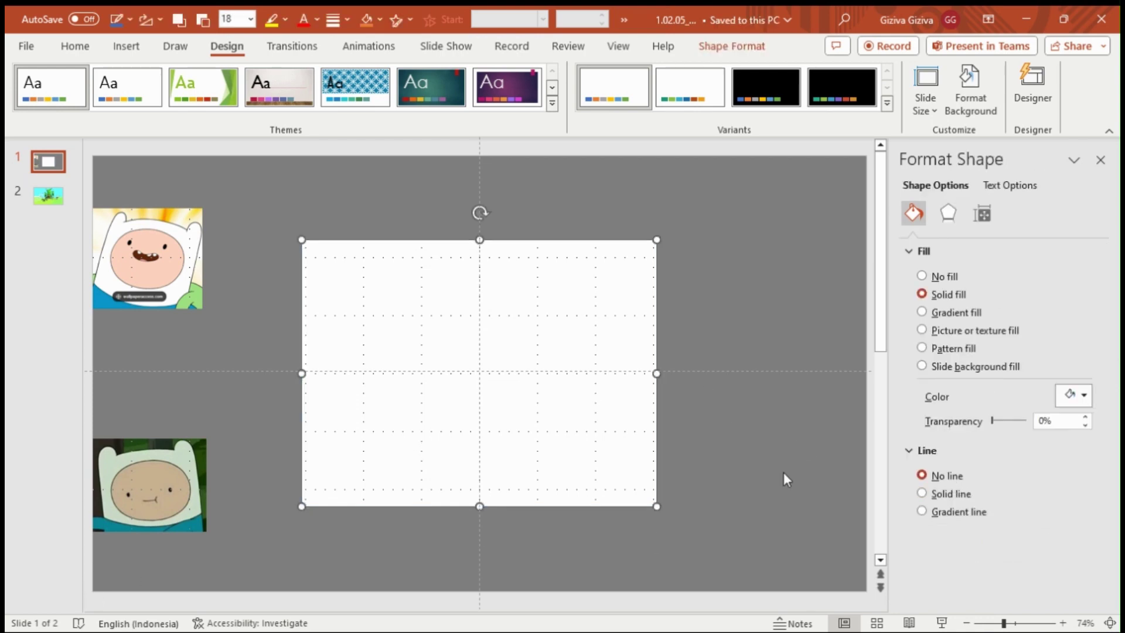
click(783, 476)
- Add a 1.1" × 5.56" flattened blue ellipse across the rectangle's bottom and send it backward
click(75, 46)
click(624, 110)
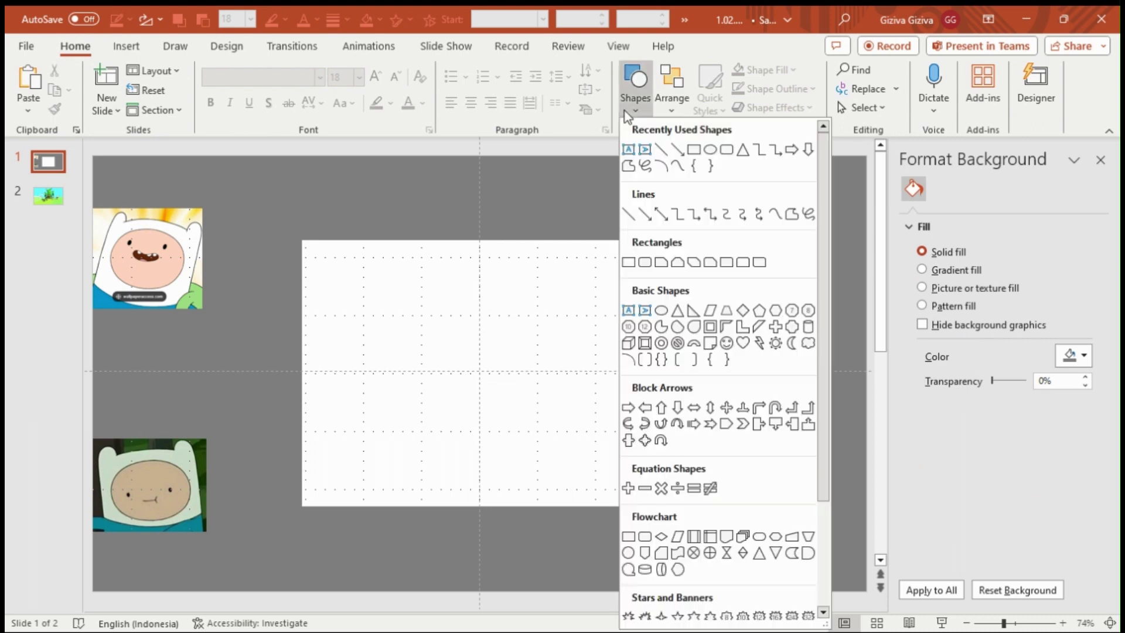
click(652, 309)
click(681, 328)
drag(681, 328, 445, 431)
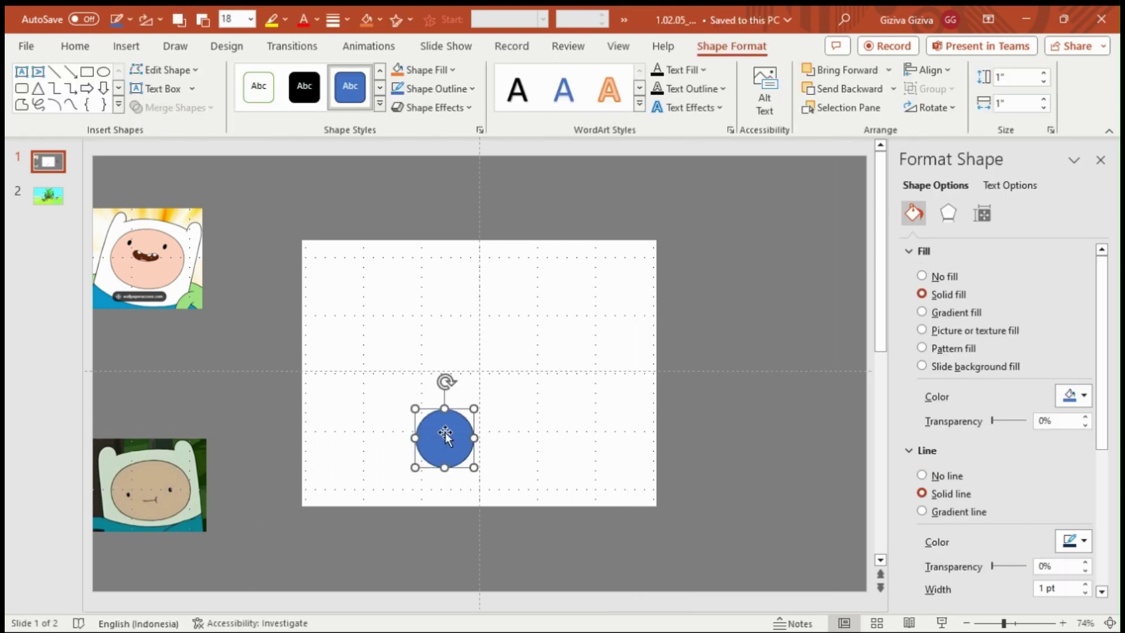
key(shift+Right)
key(shift+Right)
key(shift+Right)
key(shift+Up)
key(shift+Up)
key(shift+Up)
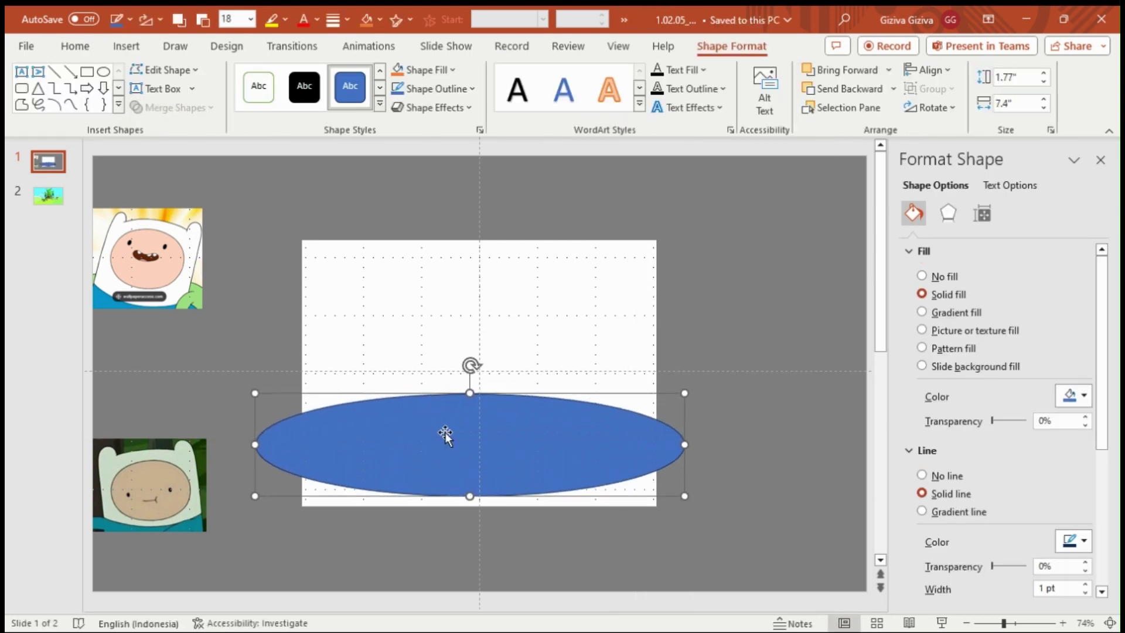
key(shift+Left)
key(shift+Left)
key(shift+Left)
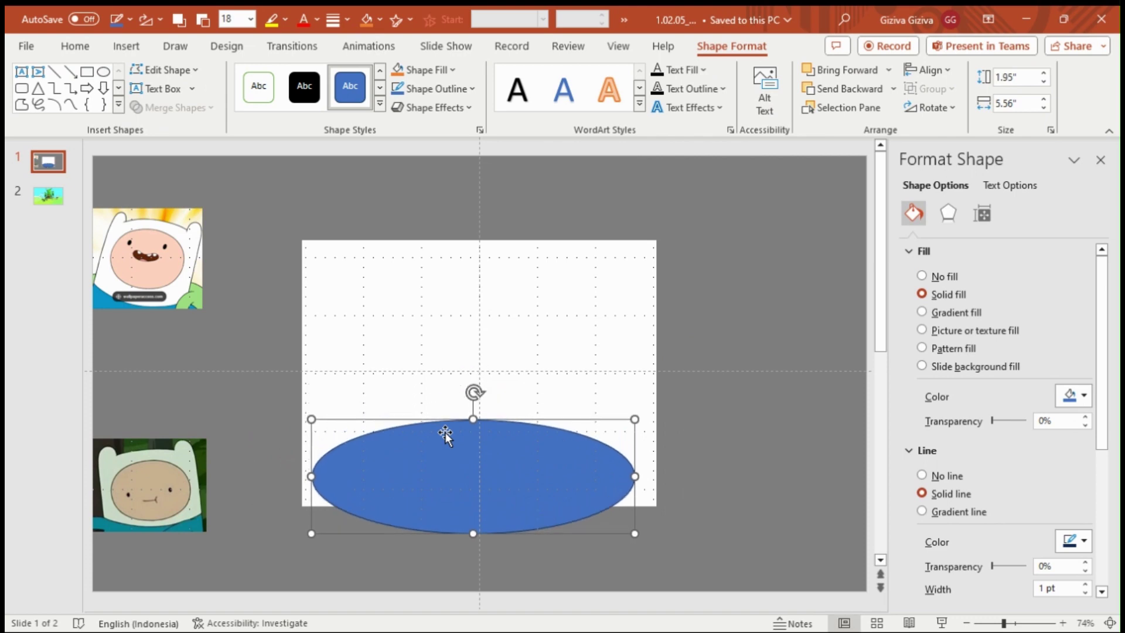
key(shift+Down)
key(shift+Down)
key(shift+Down)
key(Right)
key(shift+Down)
key(shift+Down)
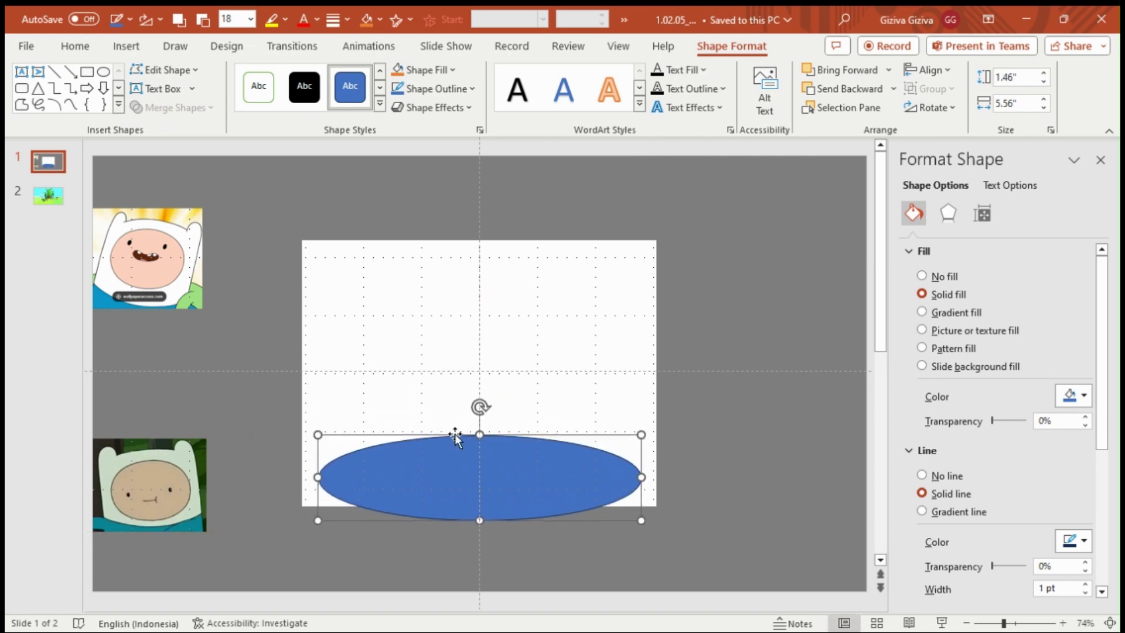
key(shift+Down)
key(shift+Down)
key(shift+Down)
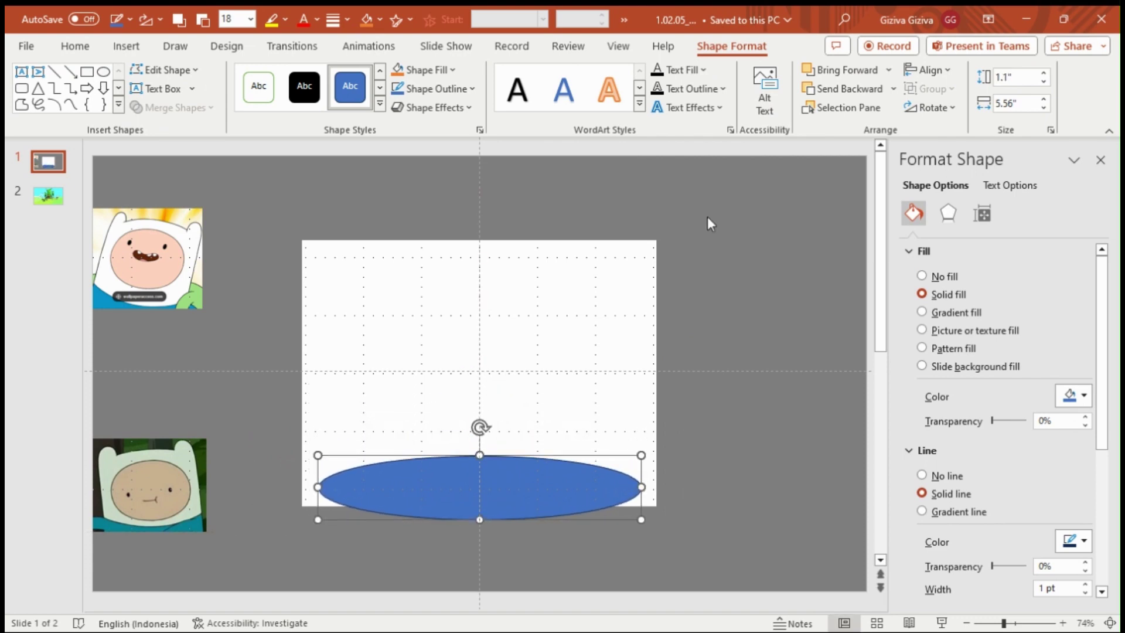
click(843, 89)
key(Down)
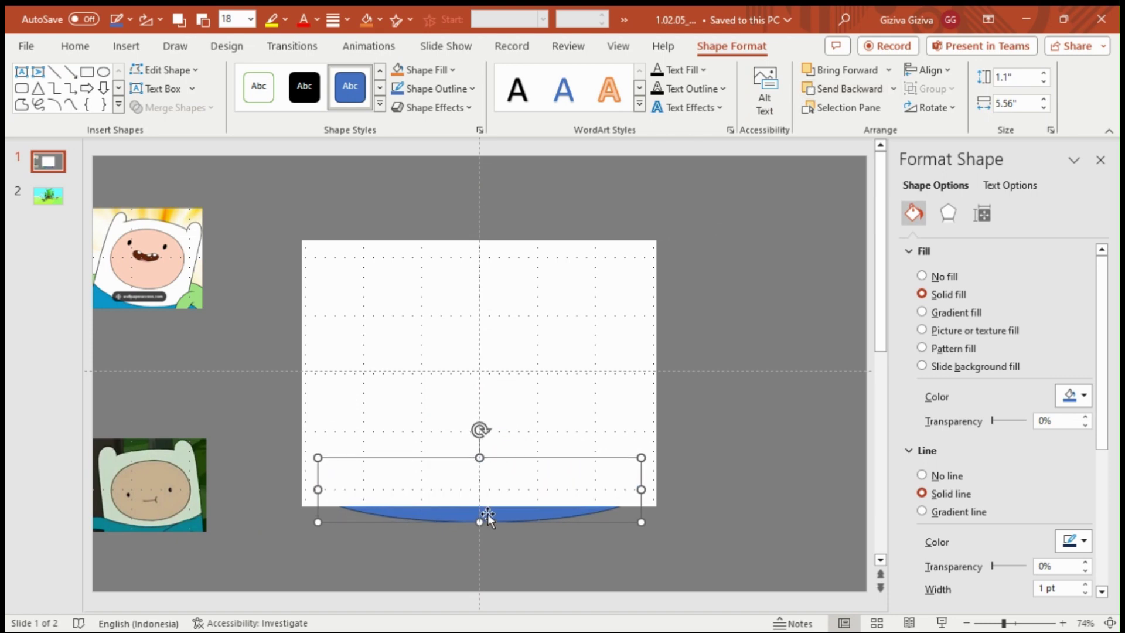
- Duplicate slide 1 as slide 2 and give slide 2 a grey background
right_click(61, 167)
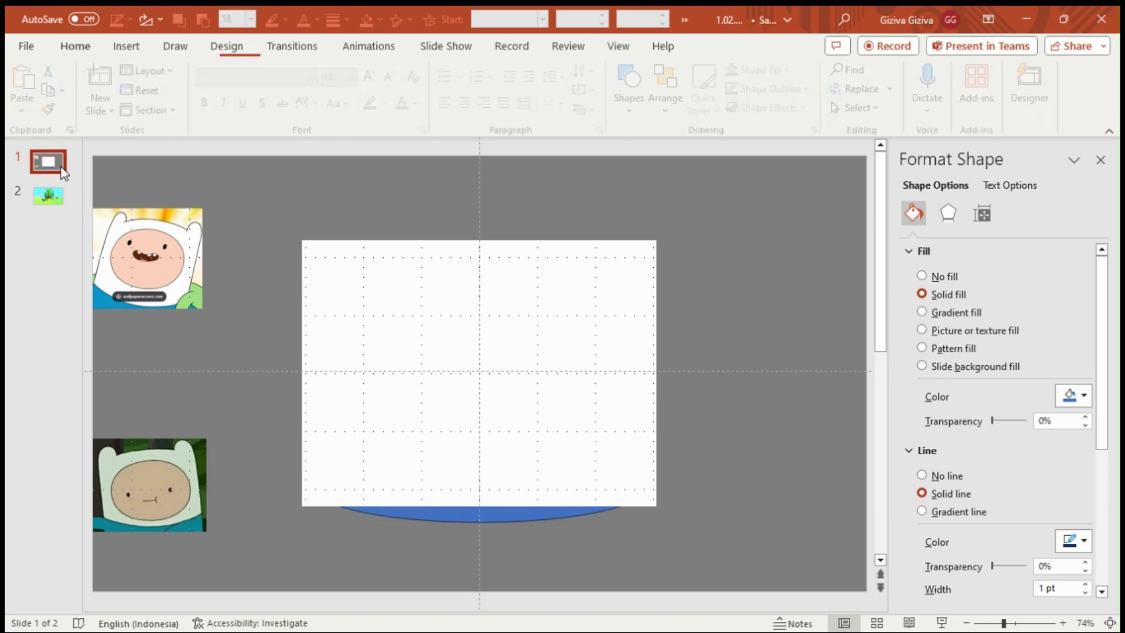
key(Escape)
right_click(61, 167)
key(ctrl+v)
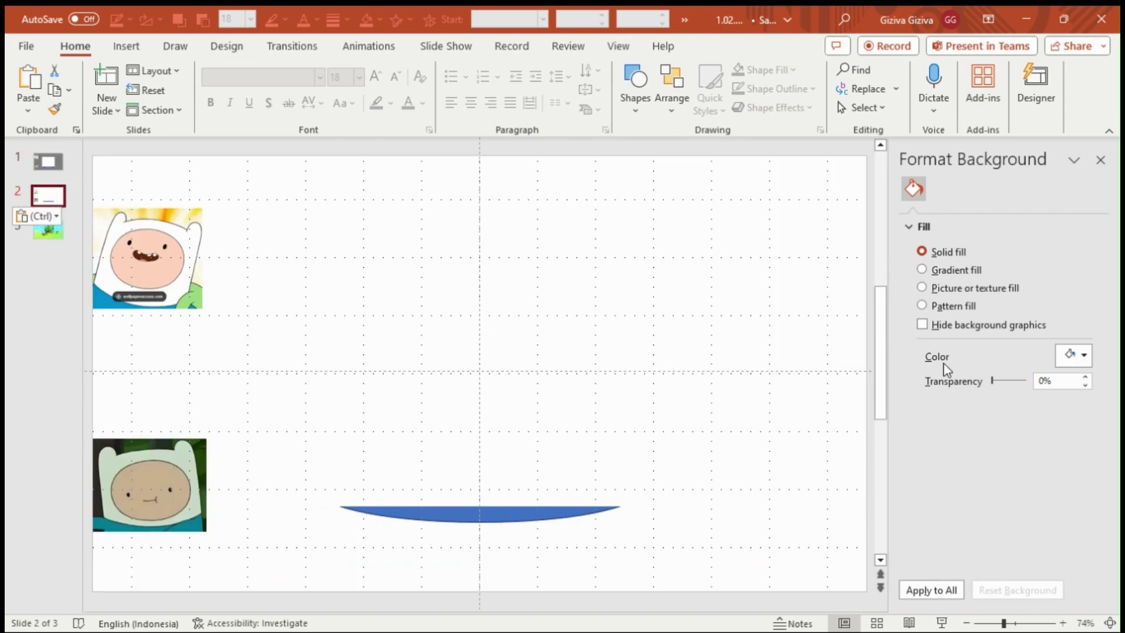
click(1065, 359)
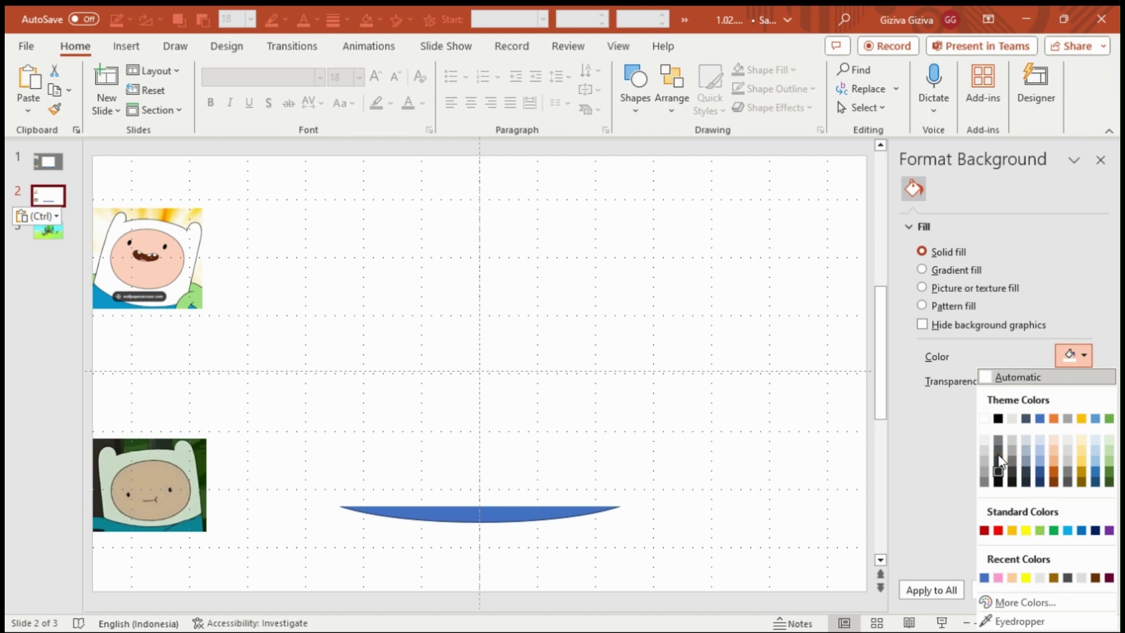
click(998, 460)
- On slide 1, subtract the rectangle from the ellipse with Merge Shapes, leaving a blue sliver
scroll(481, 487, up, 2)
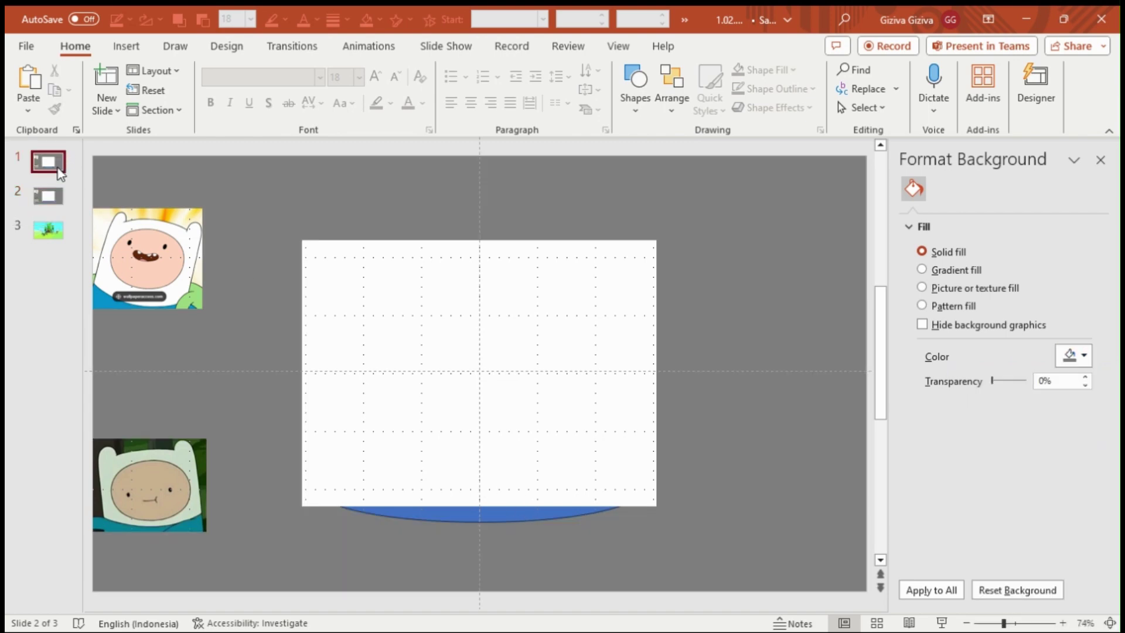
click(475, 414)
shift+click(504, 521)
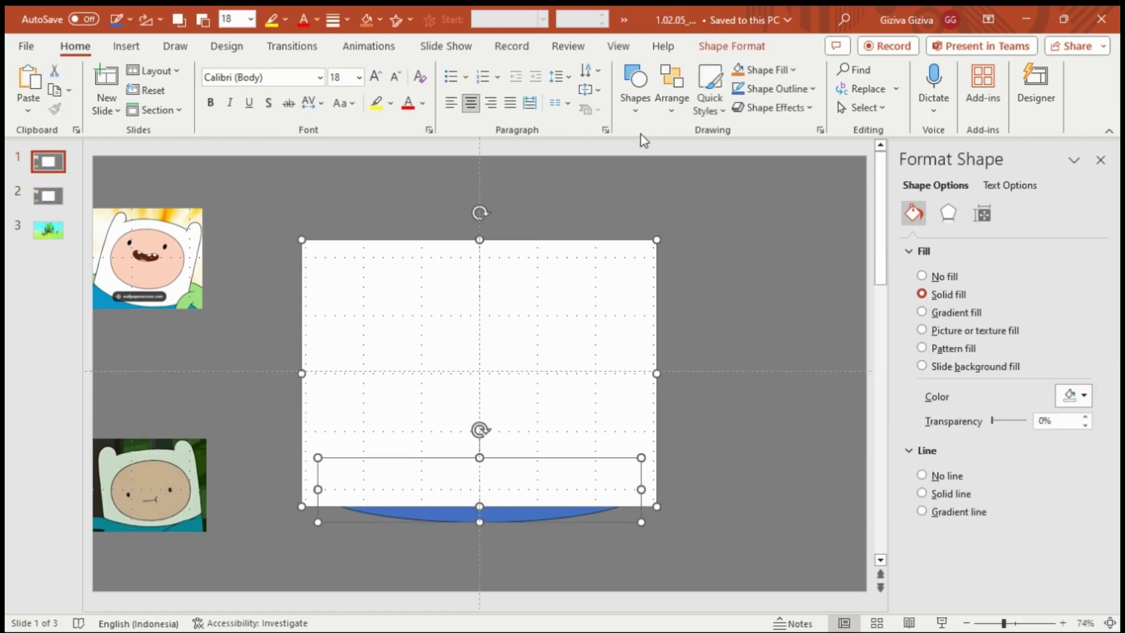
click(731, 46)
click(196, 110)
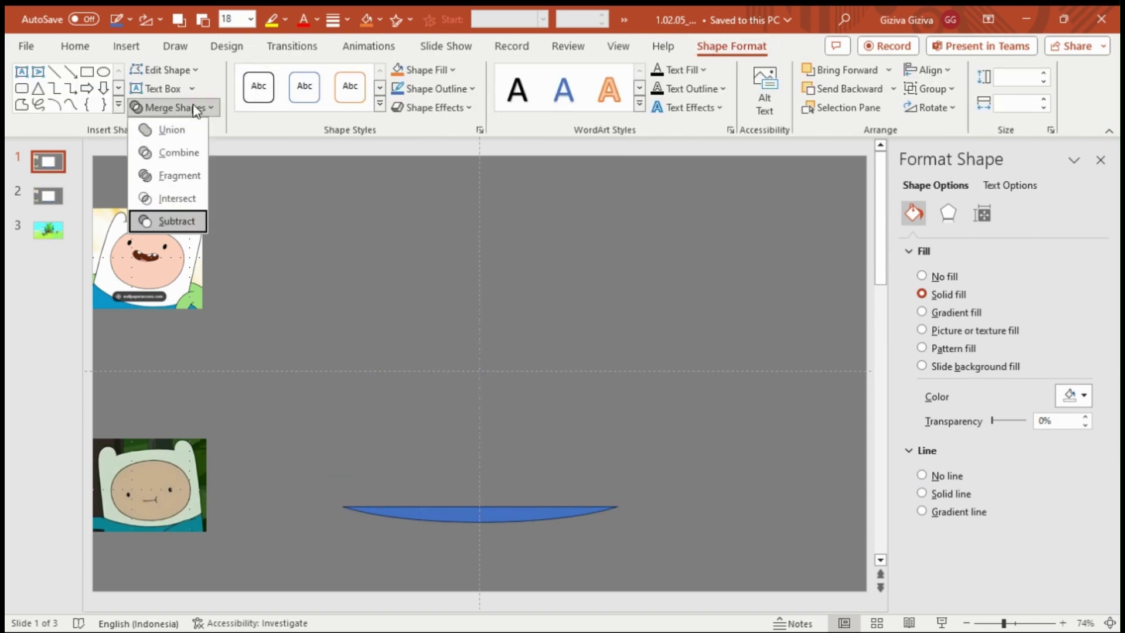
click(175, 218)
right_click(451, 512)
click(451, 513)
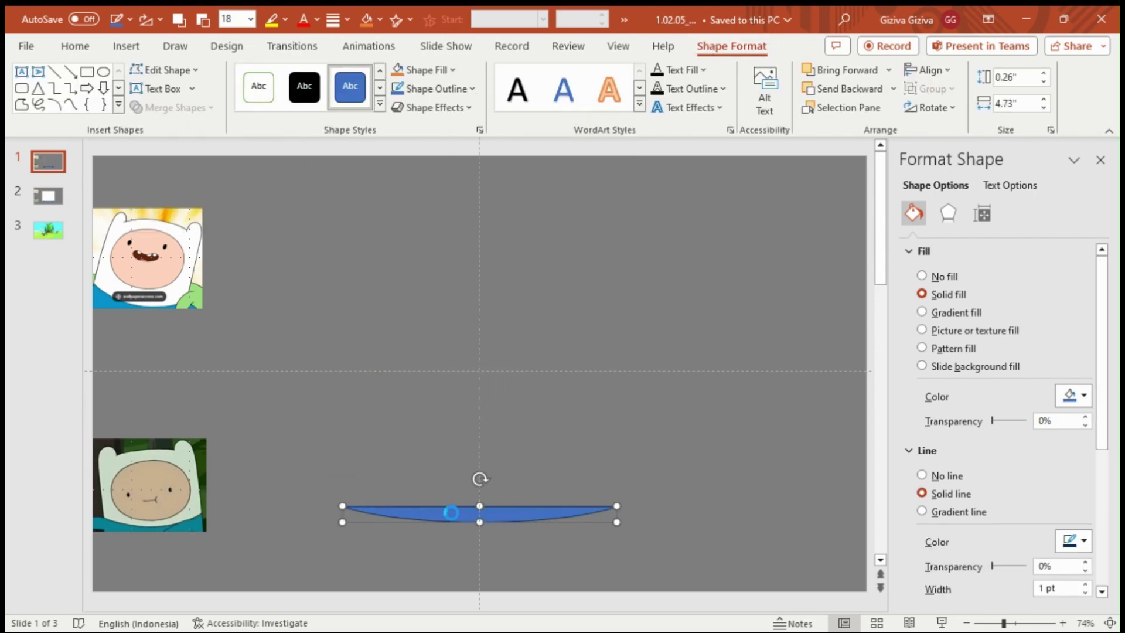
click(48, 196)
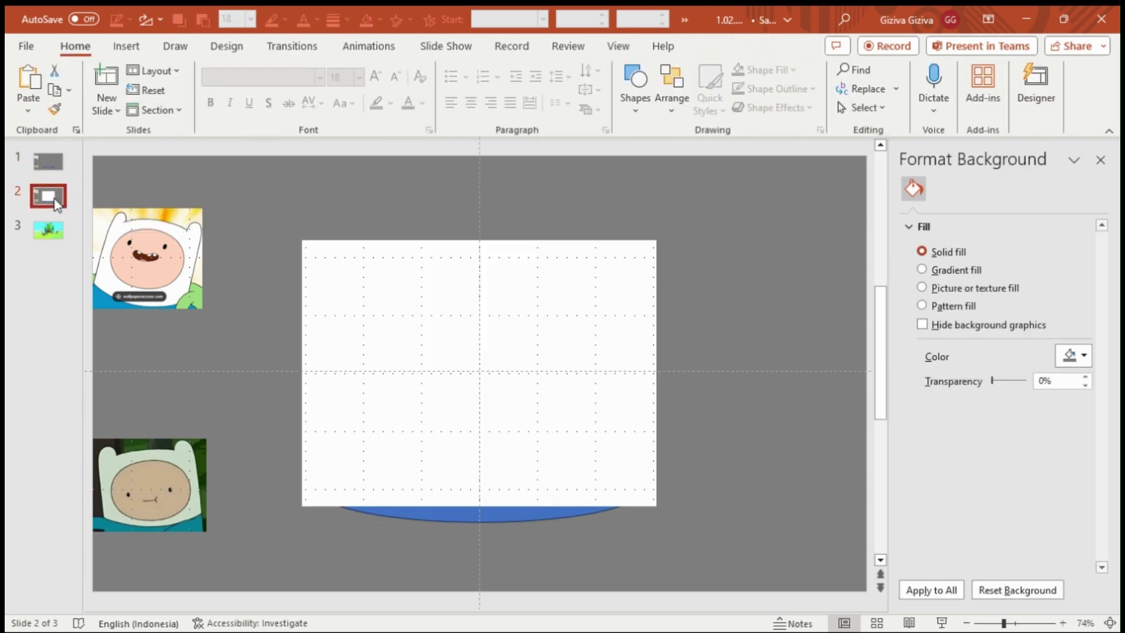
- Make the curve under the rectangle white with no outline
click(489, 515)
click(1078, 396)
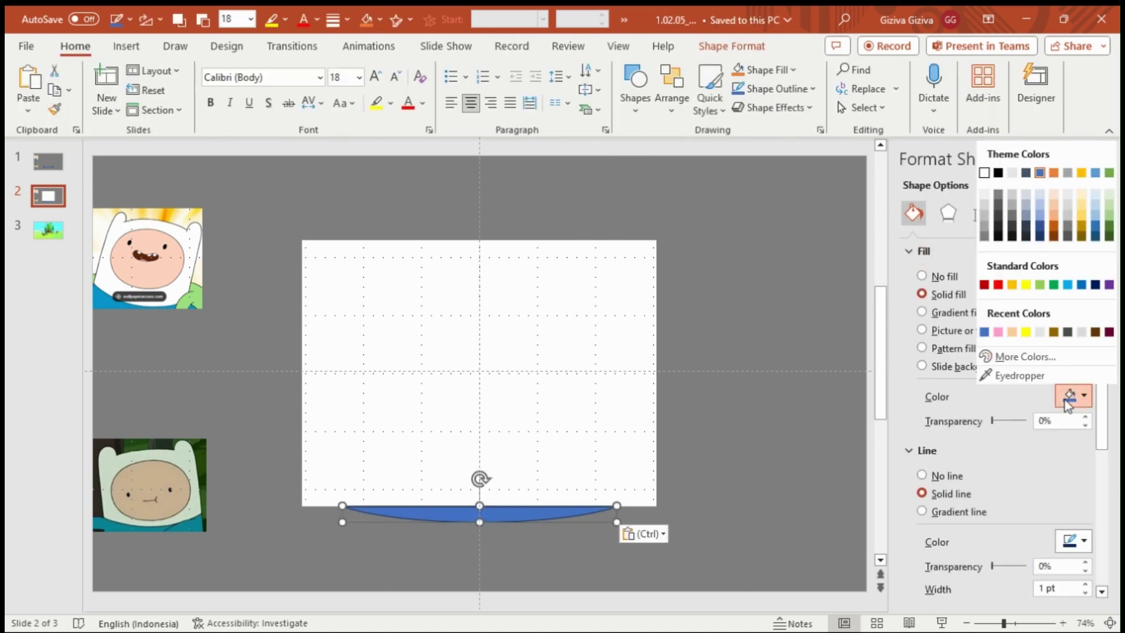
click(984, 172)
click(921, 475)
click(532, 515)
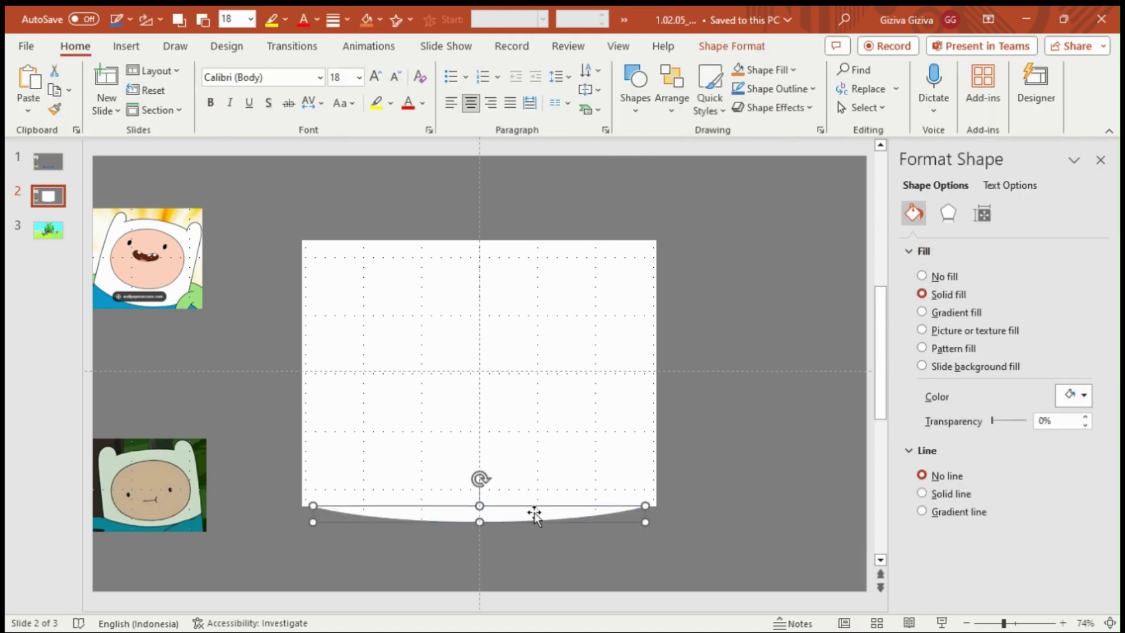
- Set the white rectangle's width to 6"
click(528, 412)
click(982, 213)
double_click(1060, 294)
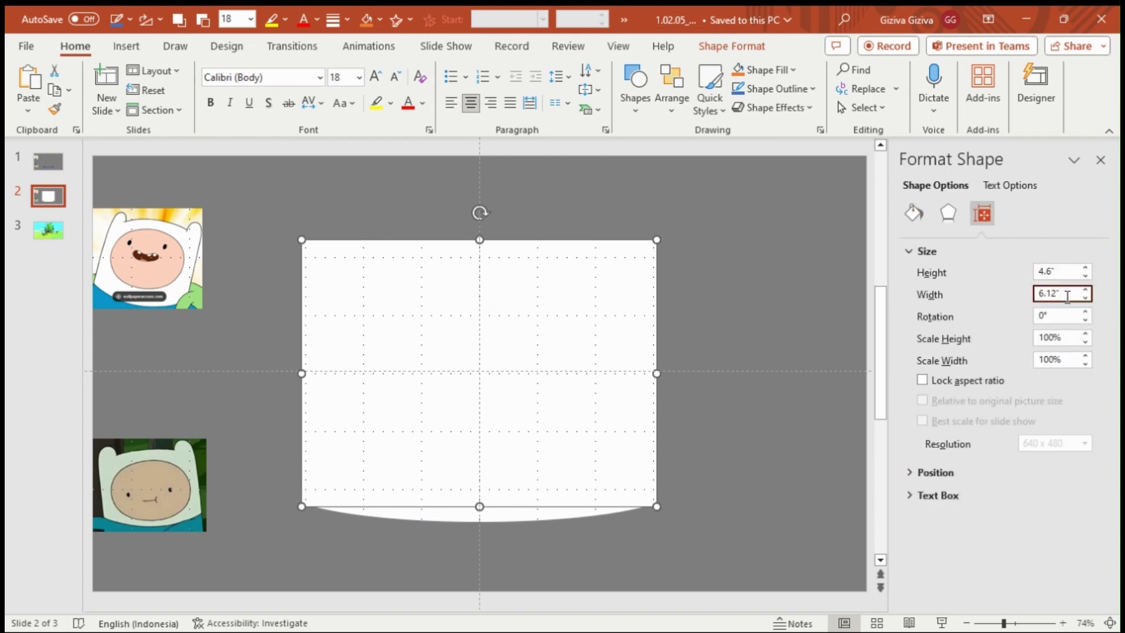
text(6)
key(Return)
- Set the curve's width to 6" and snug it under the rectangle's bottom edge
click(731, 439)
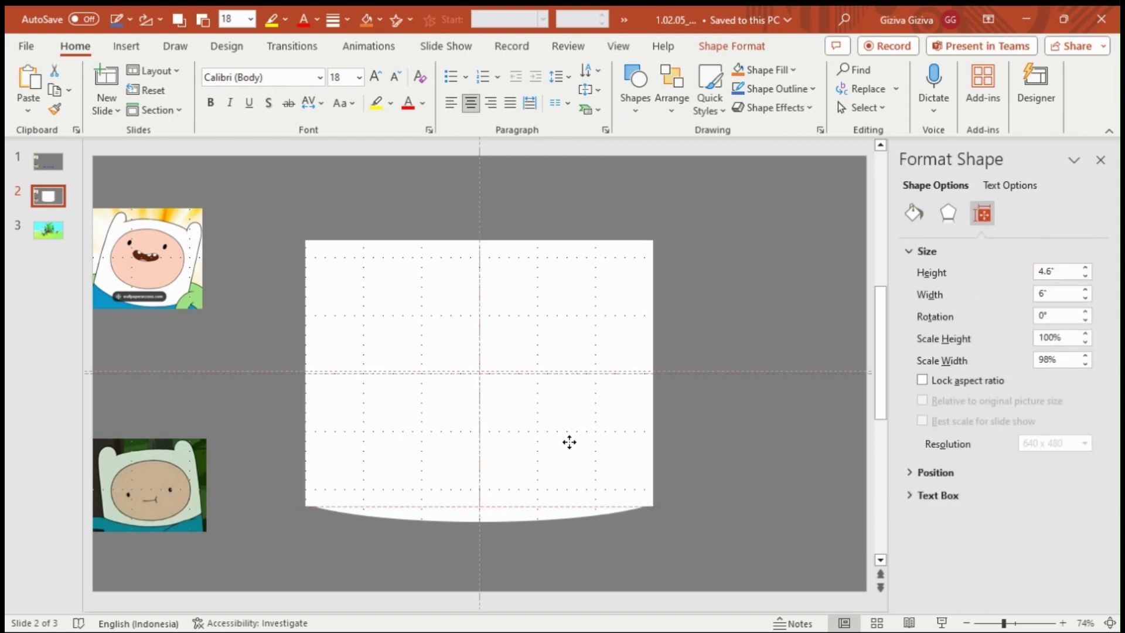
click(567, 442)
click(539, 513)
double_click(1059, 292)
text(6)
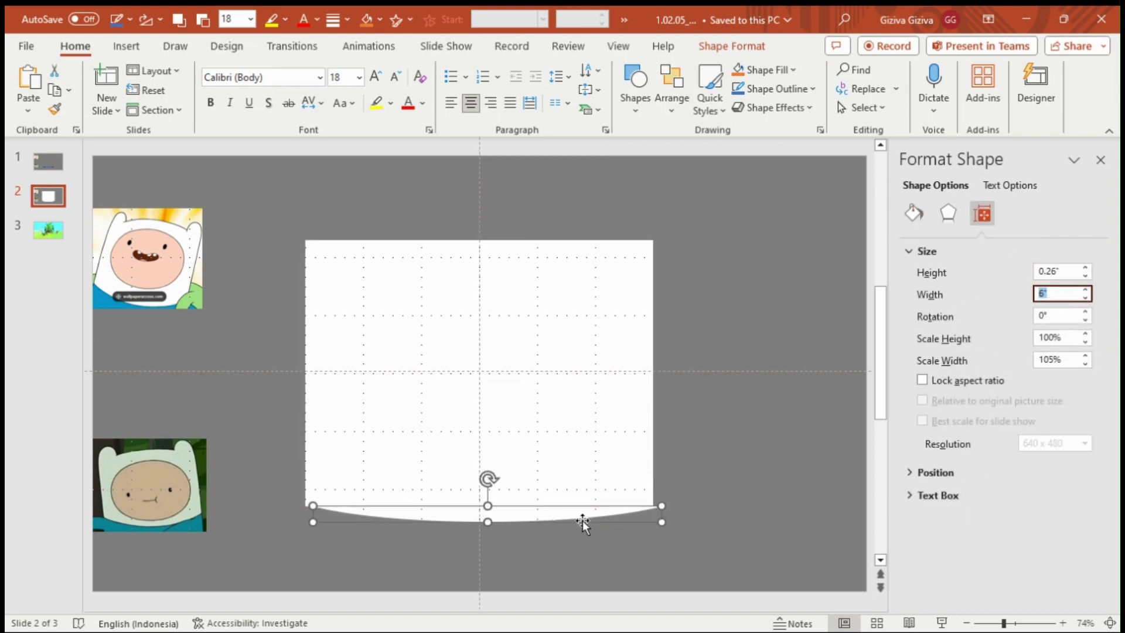
key(Return)
drag(567, 512, 561, 521)
key(Up)
key(Up)
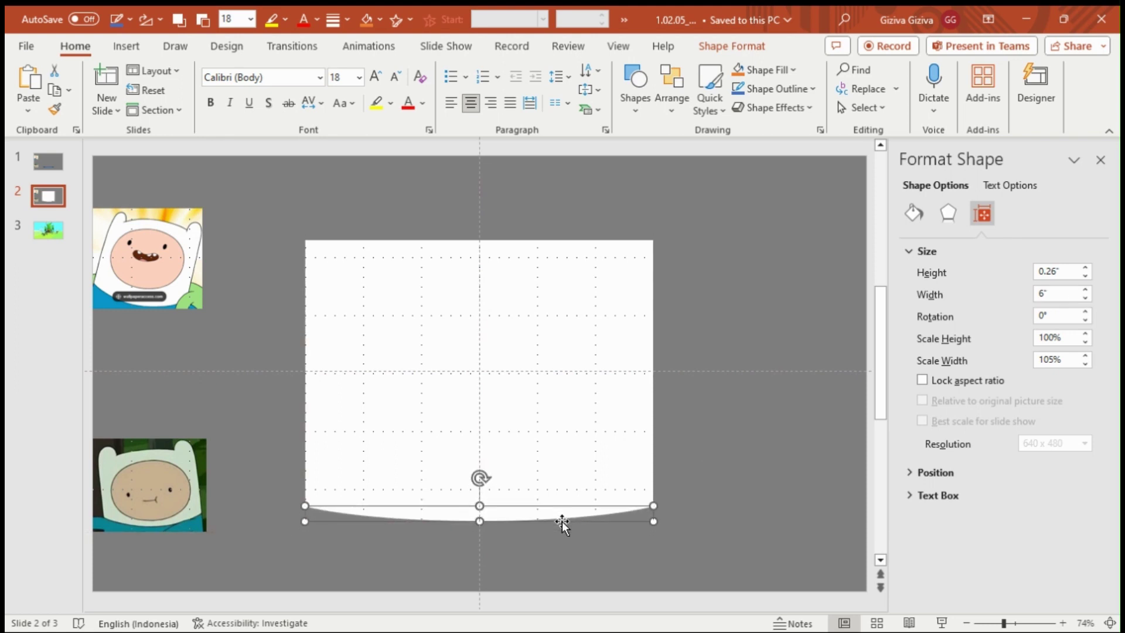
click(732, 482)
- Copy the bottom curve and move the pasted copy to the top of the slide
click(507, 517)
right_click(507, 518)
key(Down)
key(Down)
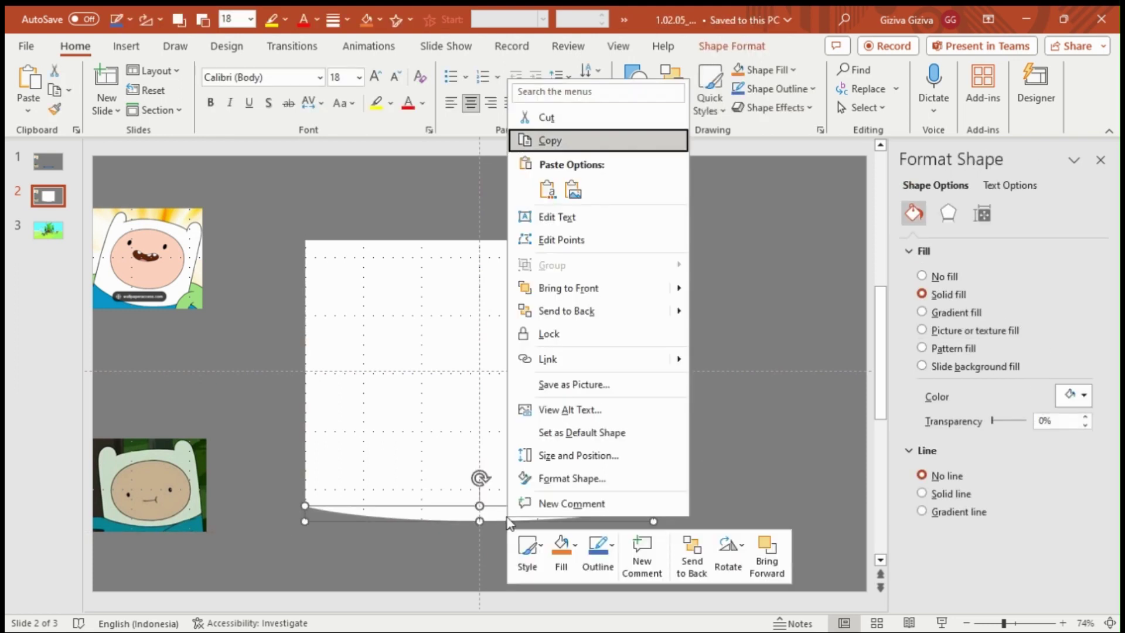
key(Return)
right_click(728, 404)
key(Down)
key(Return)
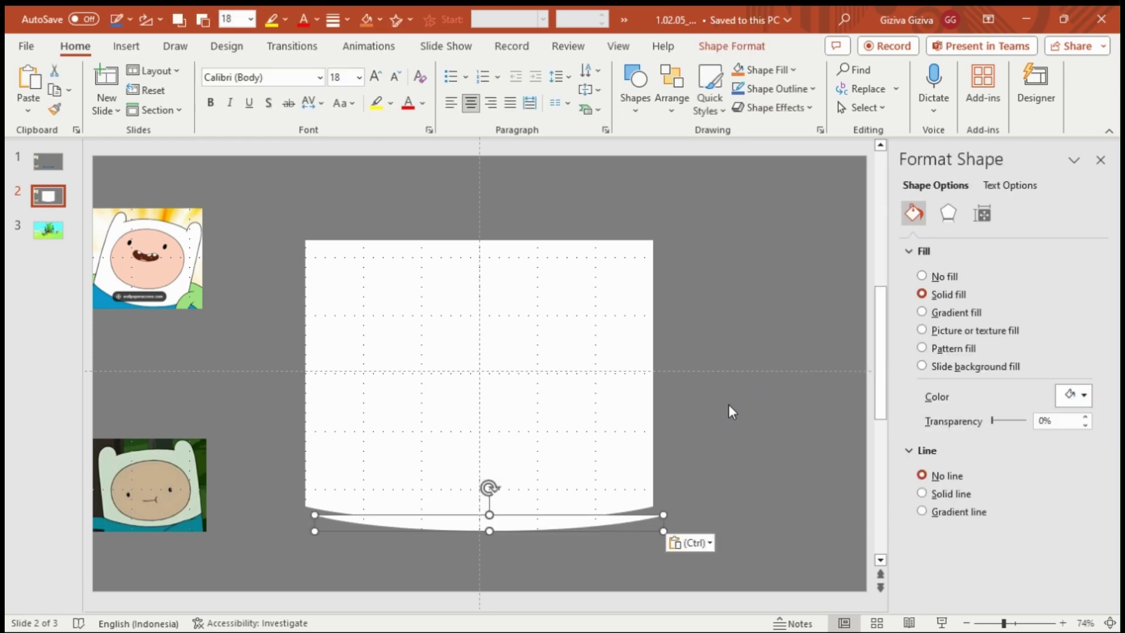
drag(577, 511, 563, 219)
- Flip the curve copy vertically and align it on the rectangle's top edge
click(730, 46)
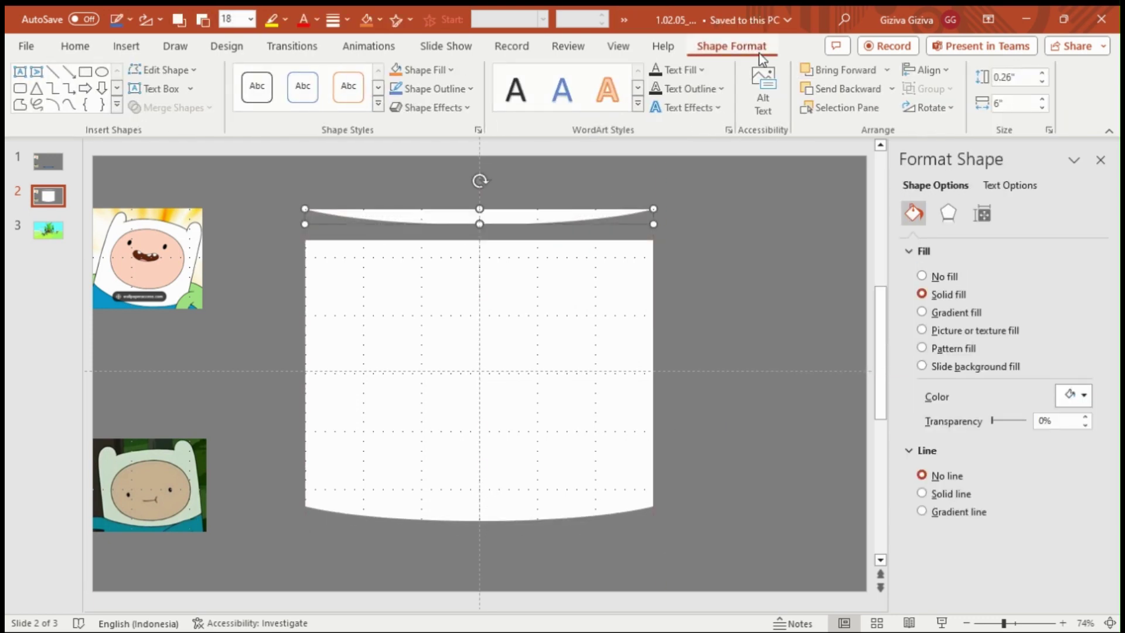
click(928, 107)
click(957, 174)
drag(488, 219, 498, 234)
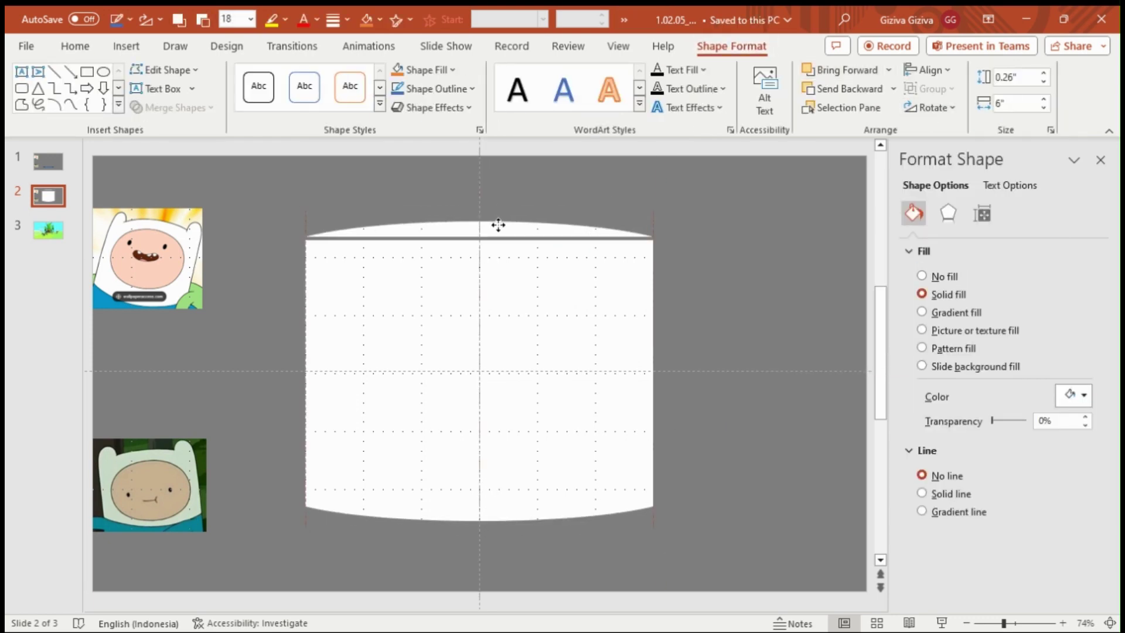
key(Escape)
click(517, 236)
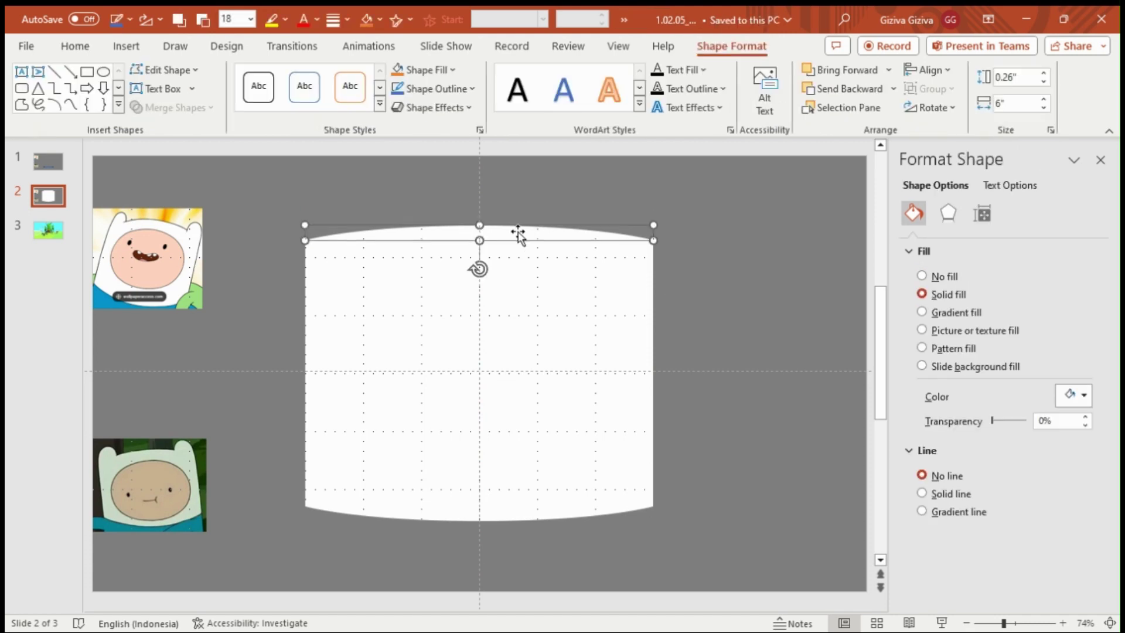
key(Up)
key(Up)
key(Up)
key(Down)
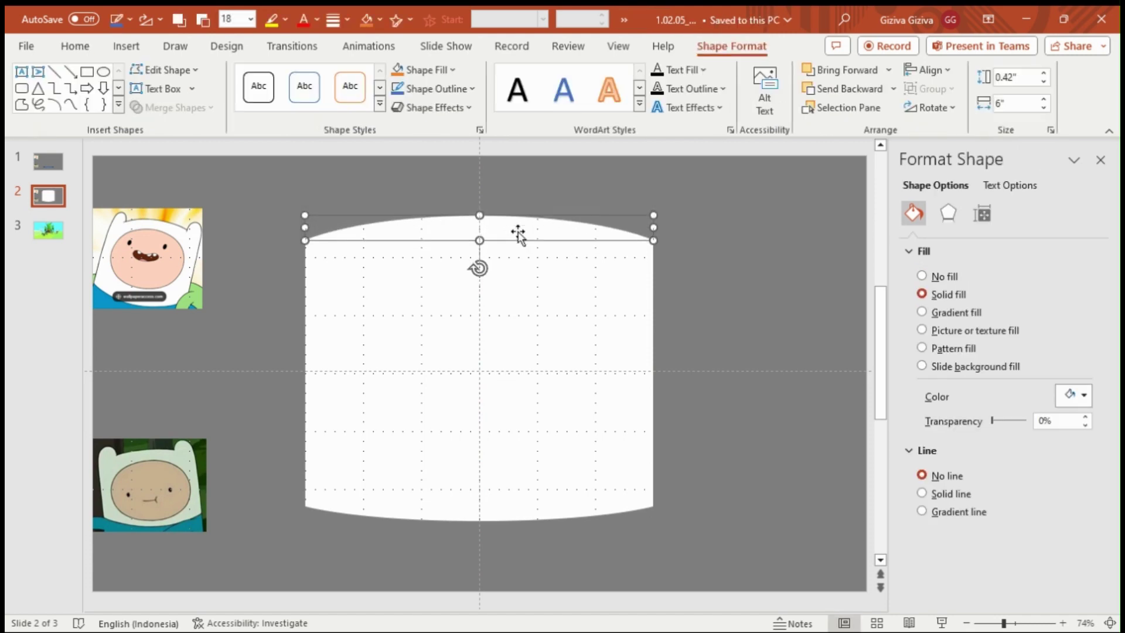
click(758, 268)
- Shorten the white rectangle and fit it snugly between the top and bottom curves
click(542, 325)
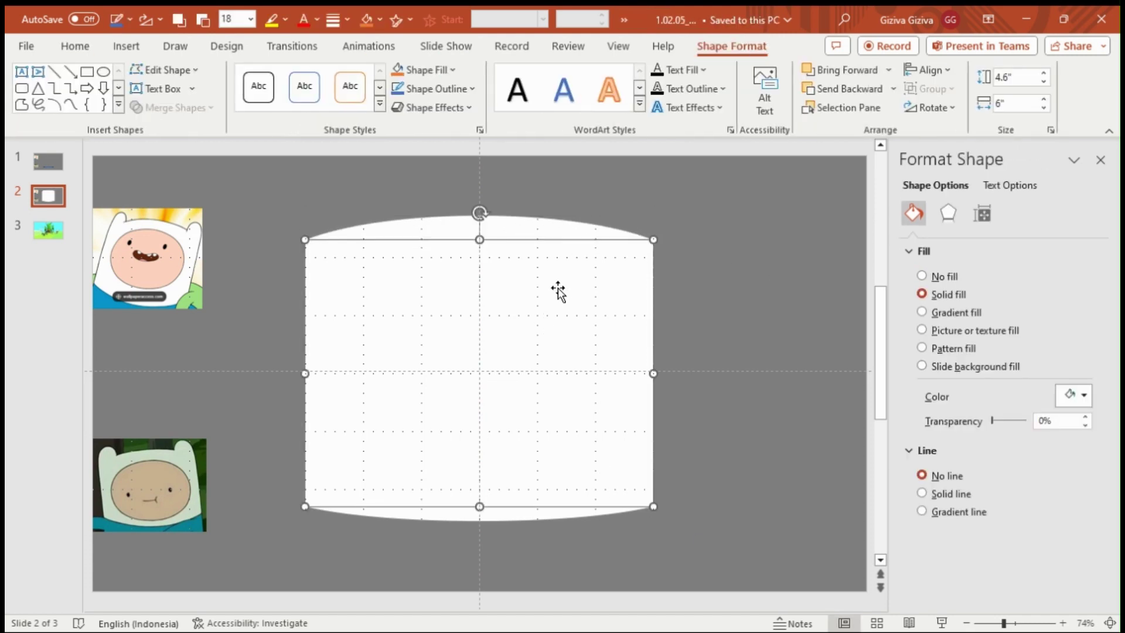
click(982, 214)
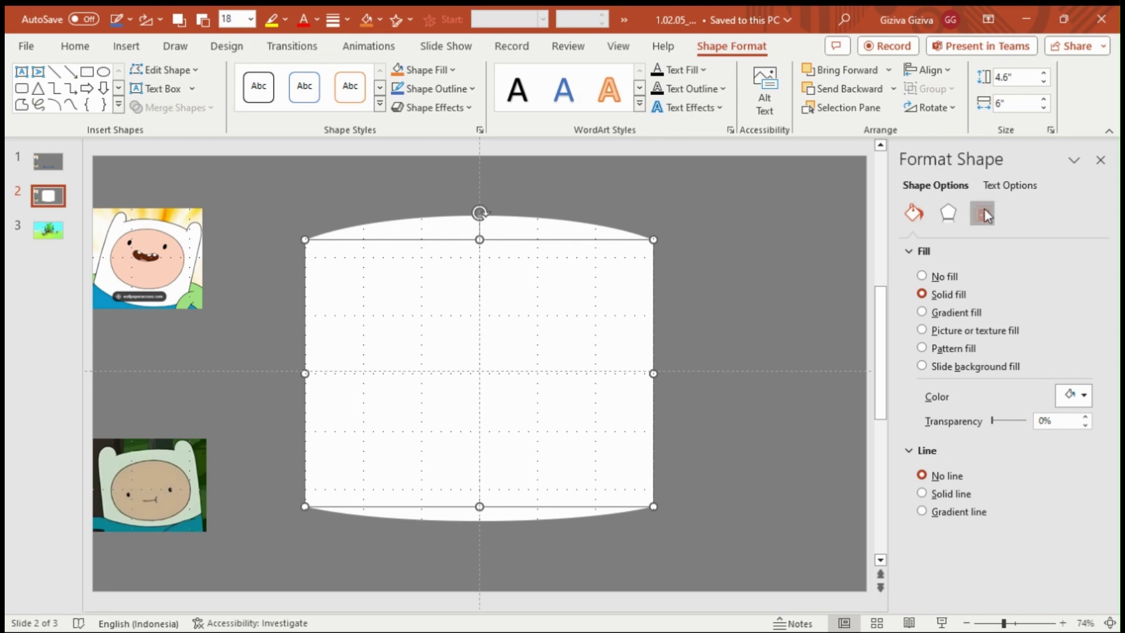
click(1053, 273)
scroll(1053, 274, down, 1)
scroll(1053, 274, down, 1)
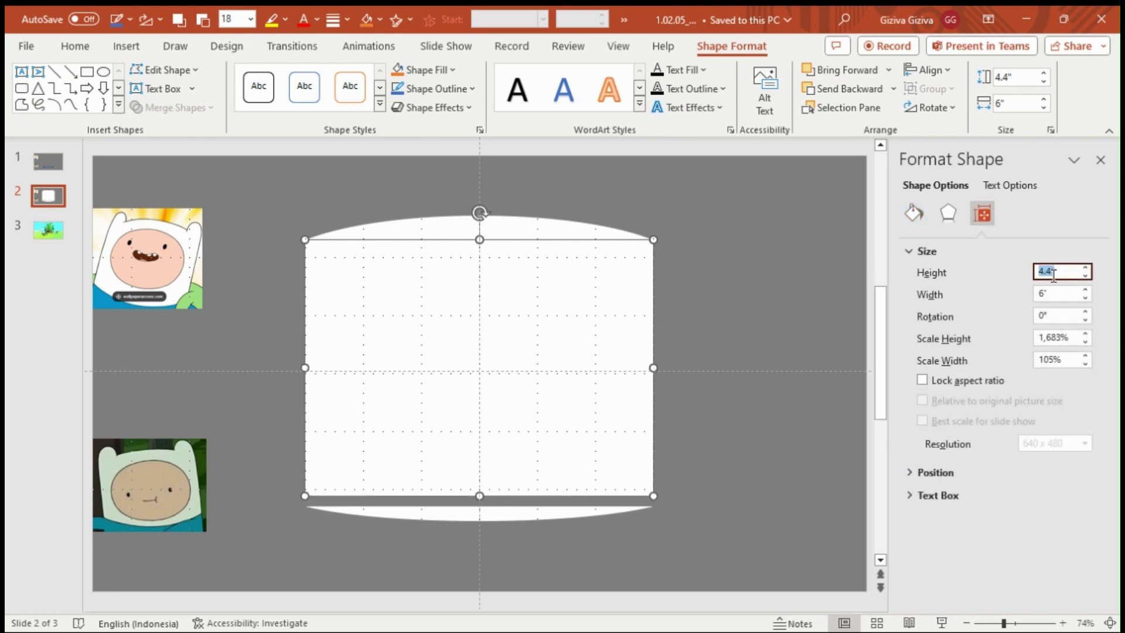
scroll(1053, 274, down, 1)
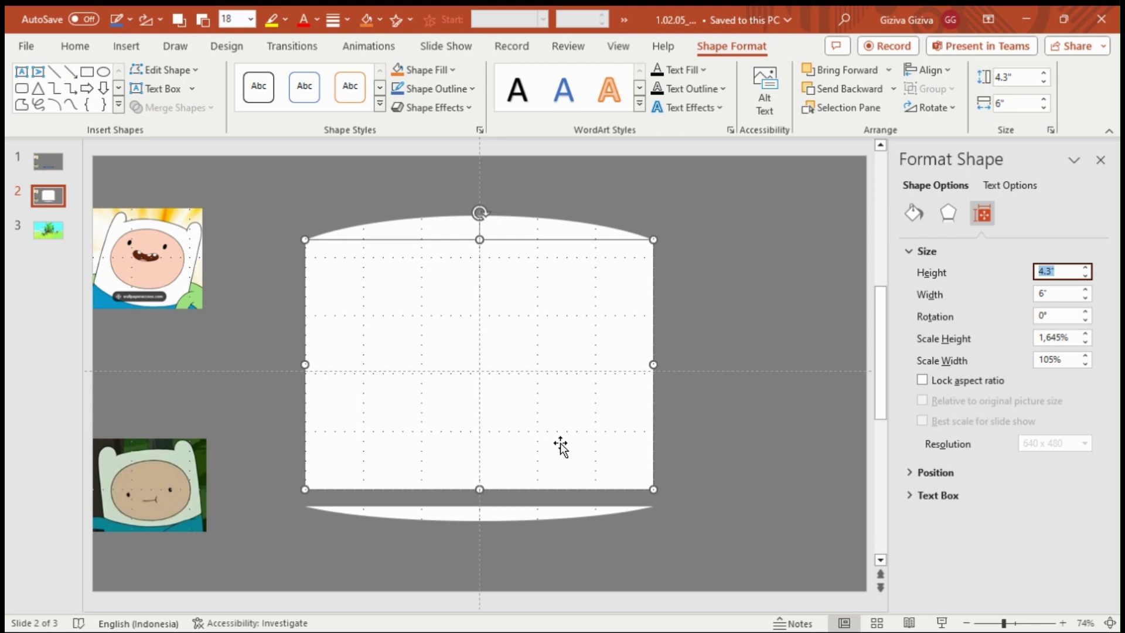
drag(552, 437, 536, 489)
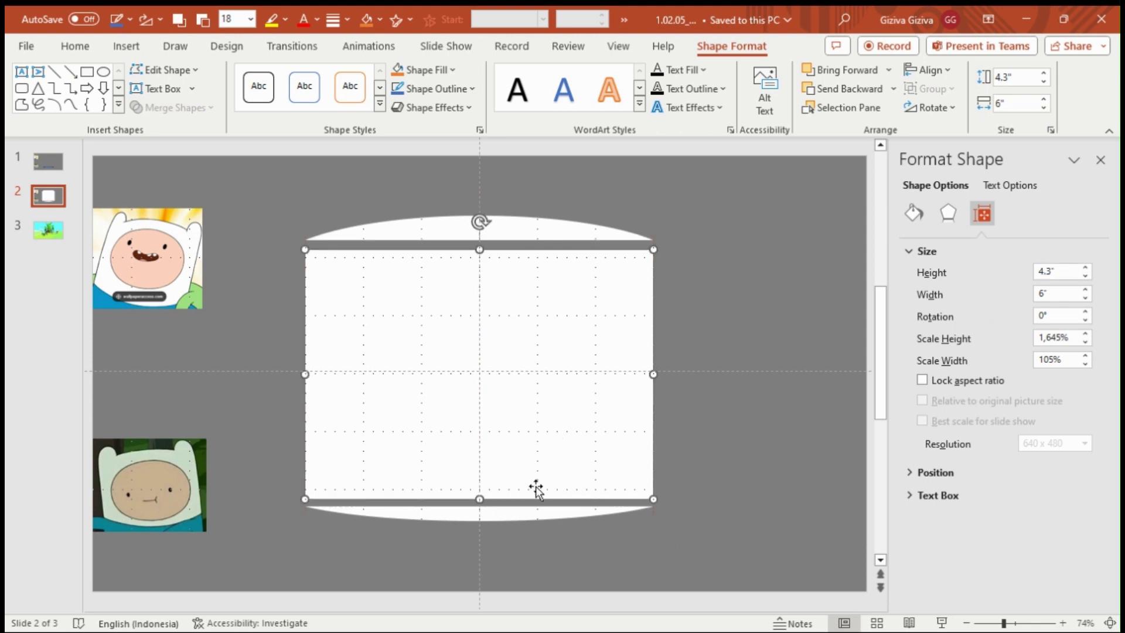
click(531, 511)
click(466, 218)
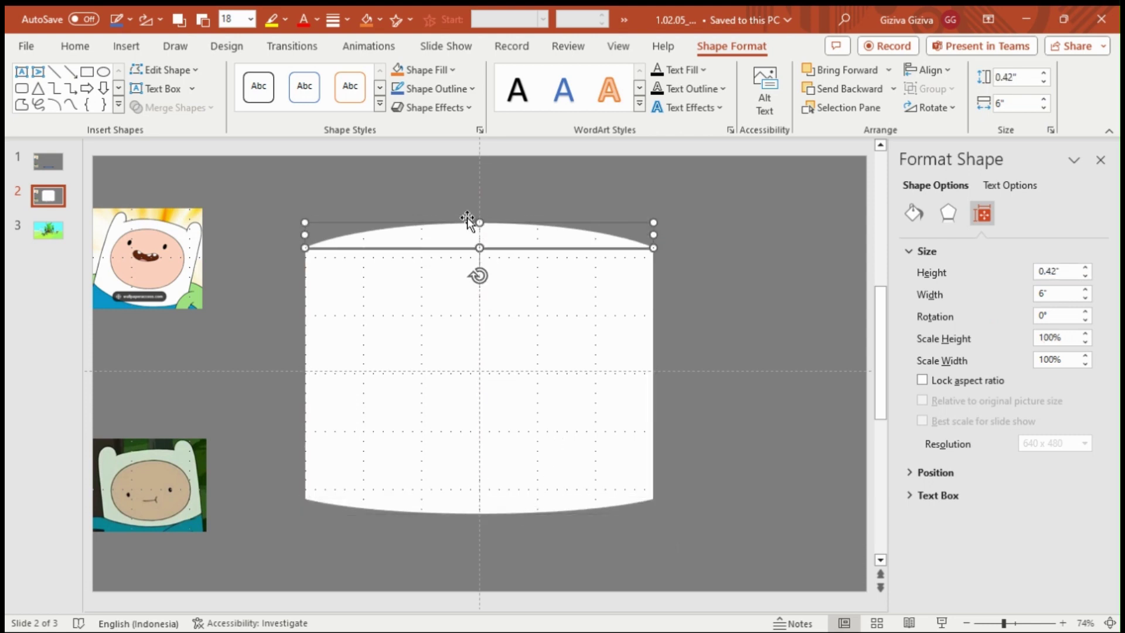
click(745, 354)
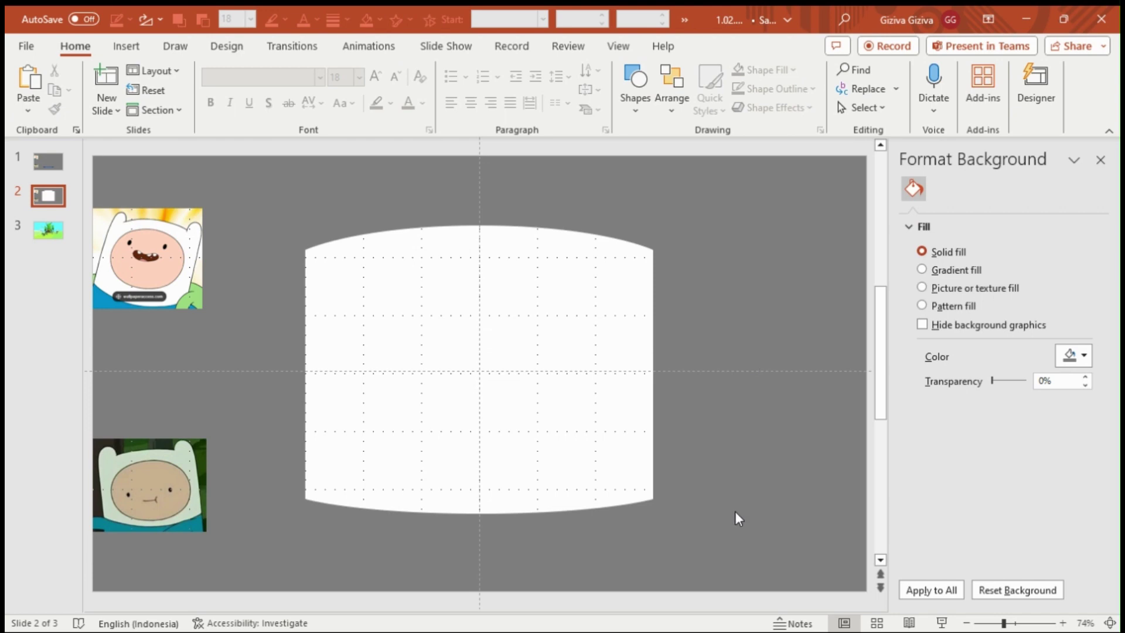
- Union the rectangle and both curves into a single white hood shape
drag(734, 511, 241, 181)
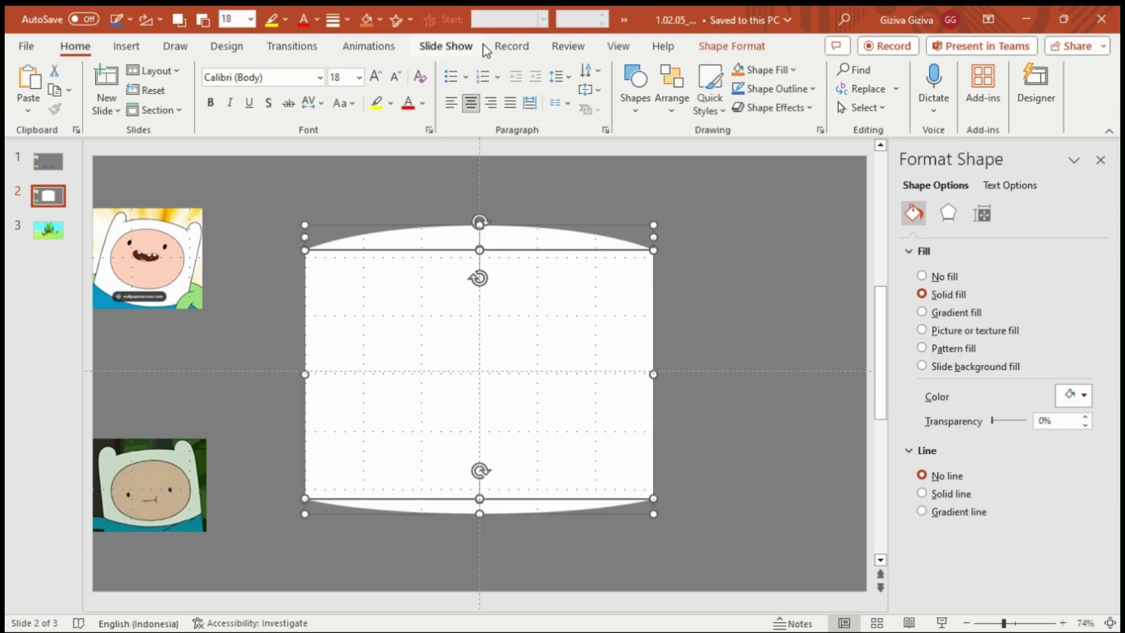
click(731, 46)
click(175, 107)
click(171, 130)
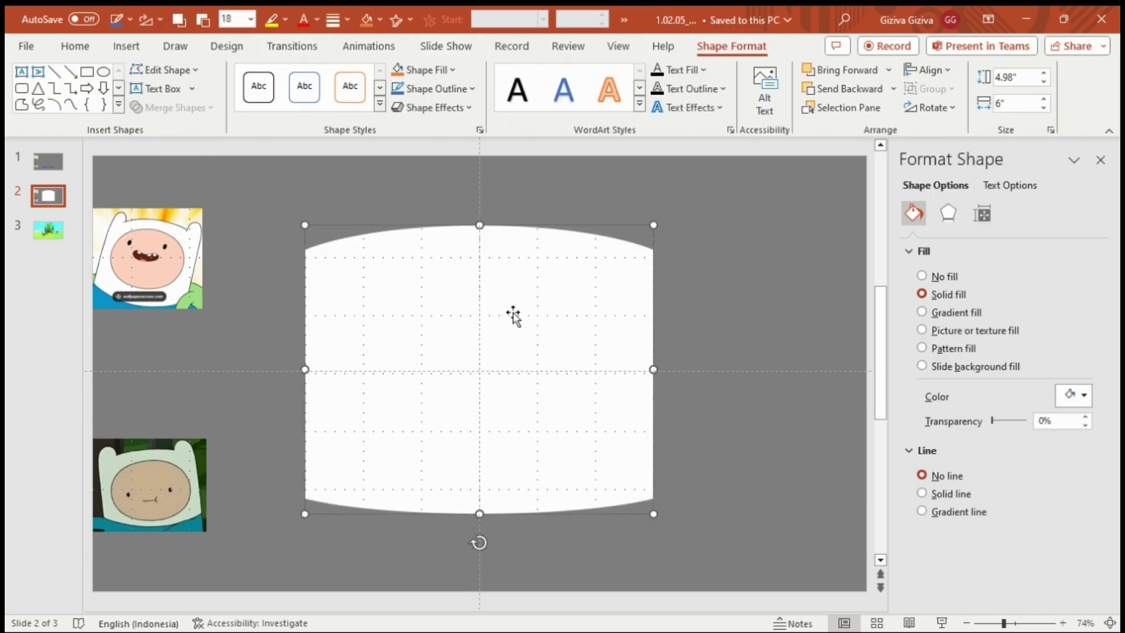
click(679, 240)
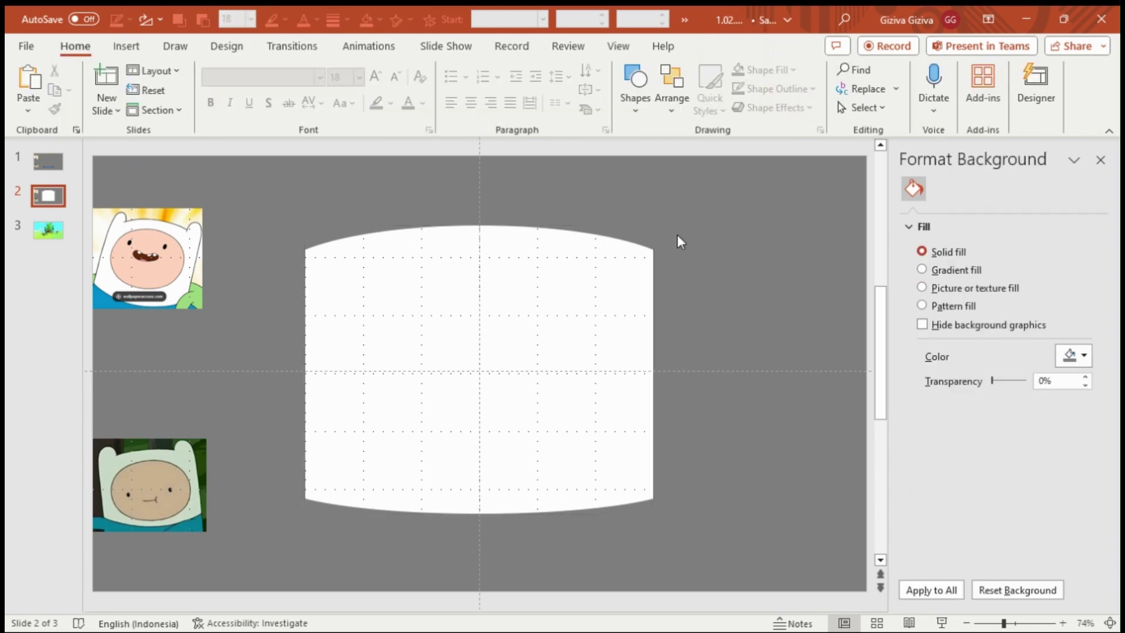
click(630, 114)
- Draw an oval centred in the hood and size it to 3.45" × 5.05"
click(647, 230)
click(701, 352)
mouse_move(732, 384)
mouse_down()
mouse_move(568, 381)
mouse_move(461, 361)
mouse_up()
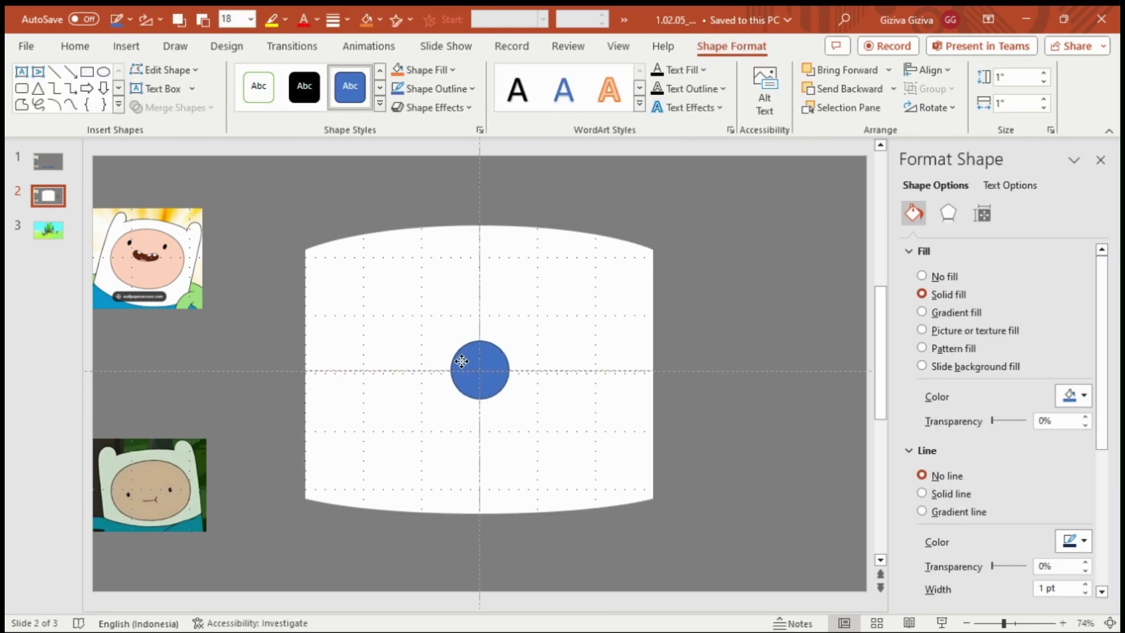
key(shift+Right)
key(shift+Right)
key(shift+Right)
key(shift+Up)
key(shift+Up)
key(shift+Up)
key(shift+Right)
key(shift+Right)
key(shift+Right)
key(shift+Up)
key(shift+Up)
key(shift+Up)
key(shift+Right)
key(shift+Right)
key(shift+Right)
key(shift+Up)
key(shift+Up)
key(shift+Up)
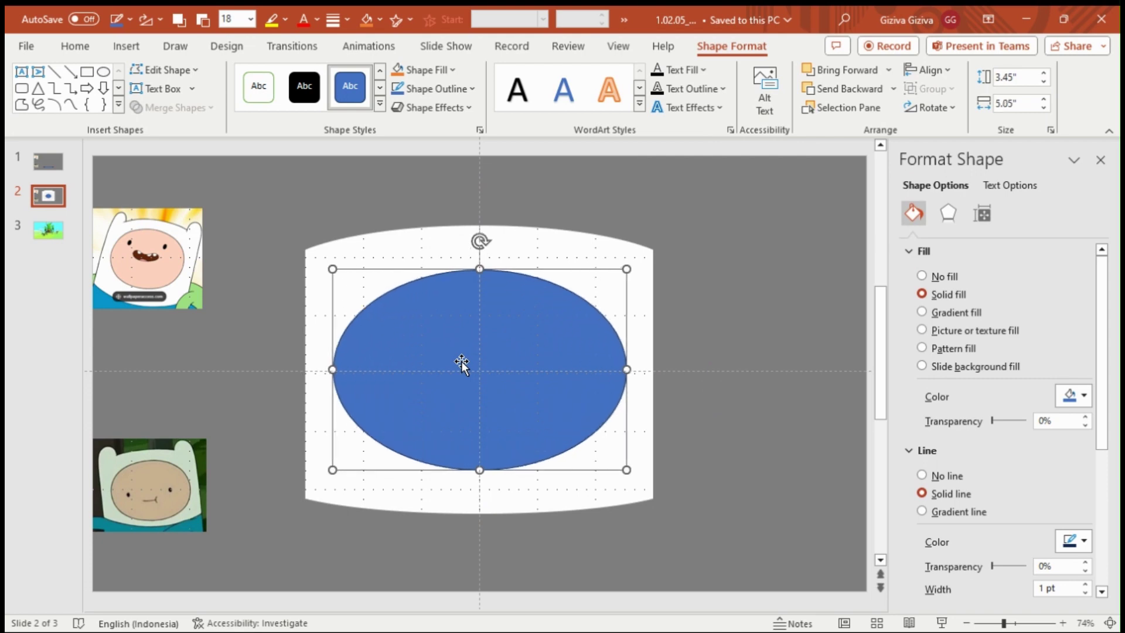
key(shift+Right)
key(shift+Right)
key(shift+Right)
key(shift+Left)
key(shift+Left)
key(shift+Left)
key(shift+Up)
key(shift+Up)
key(shift+Up)
key(shift+Down)
key(shift+Down)
key(shift+Down)
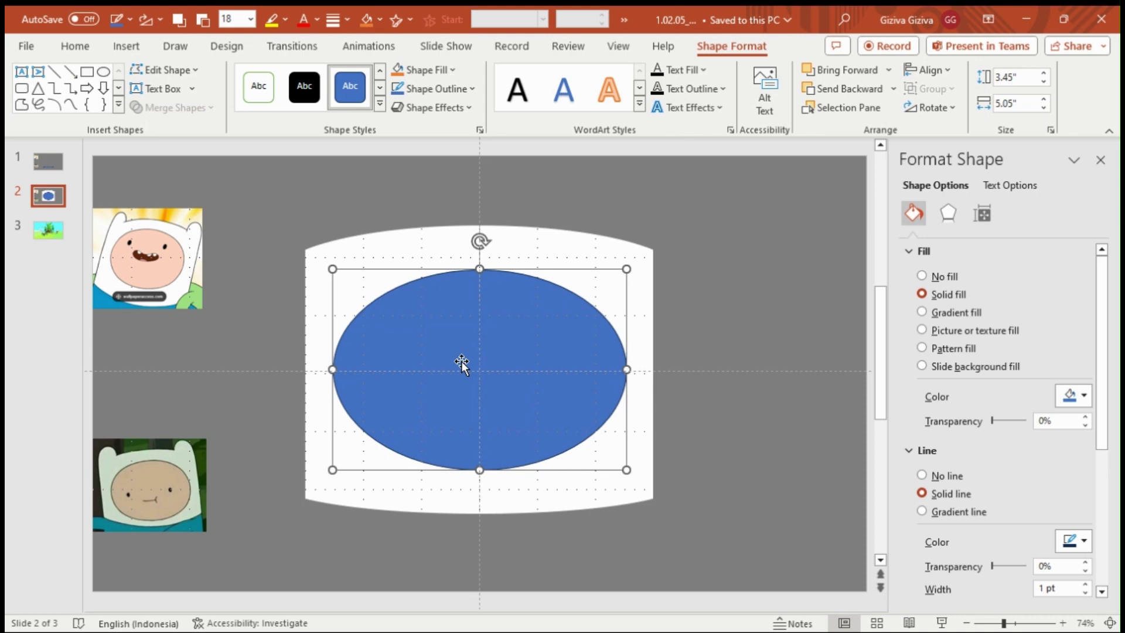
drag(503, 370, 530, 386)
key(ctrl+z)
- Fill the oval with a light peach colour from More Colors
click(1081, 395)
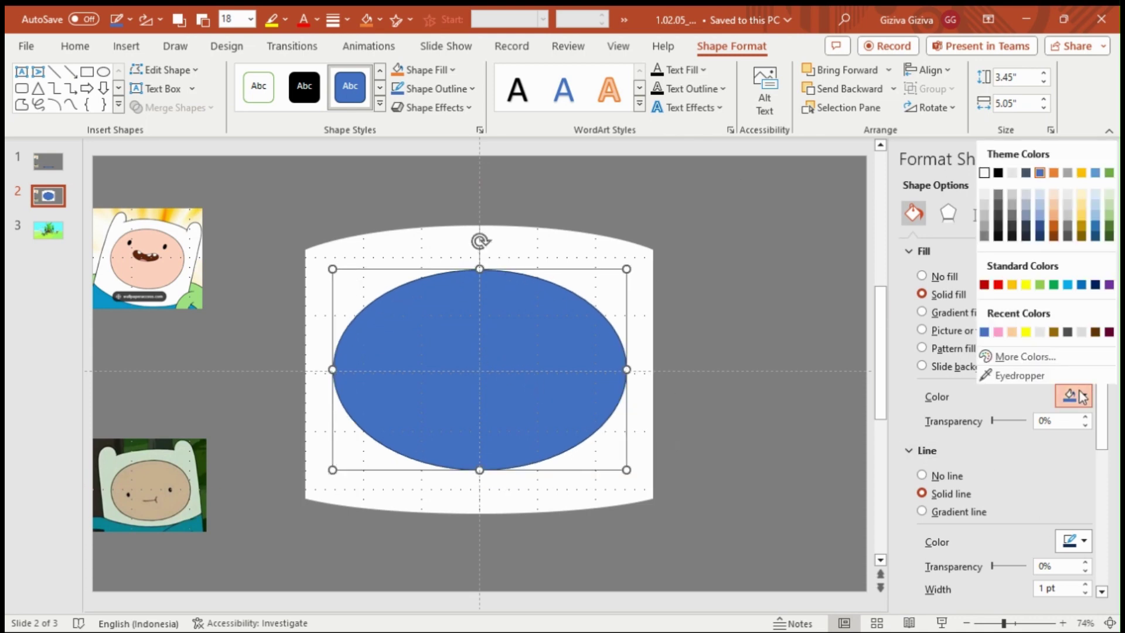
click(1019, 356)
click(308, 275)
drag(312, 254, 653, 230)
key(ctrl+Tab)
key(ctrl+Tab)
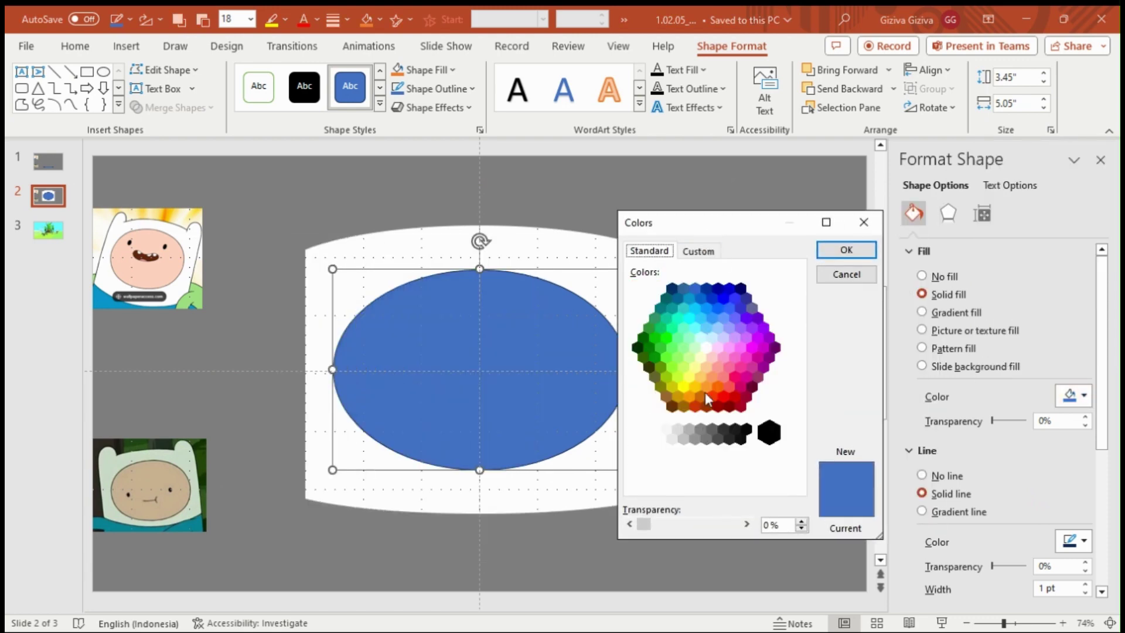
click(707, 370)
click(841, 251)
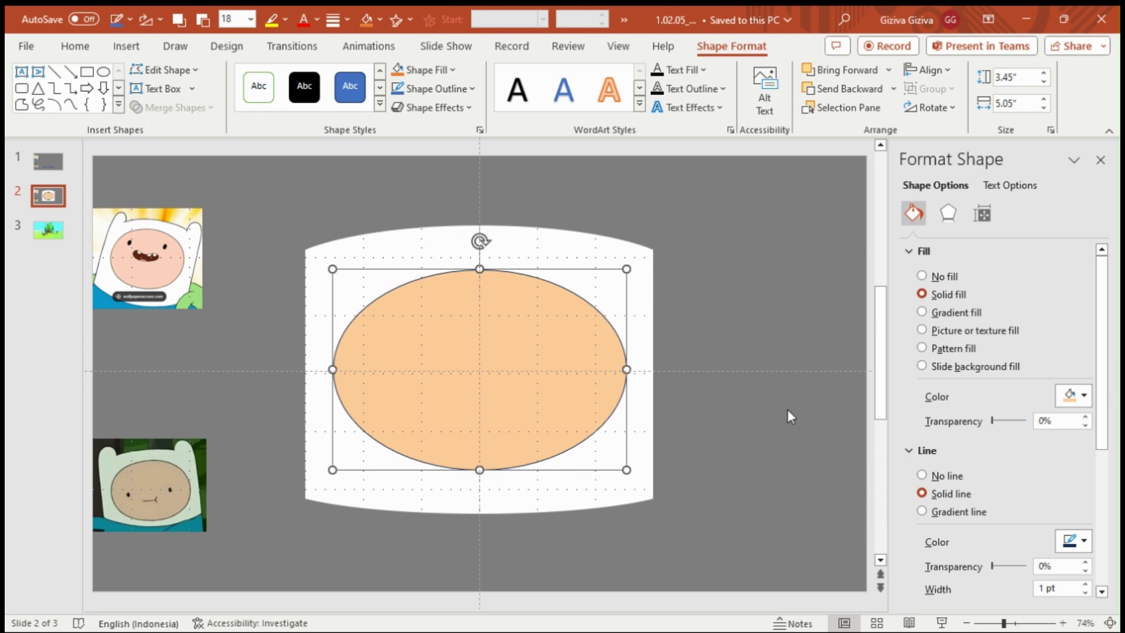
click(813, 465)
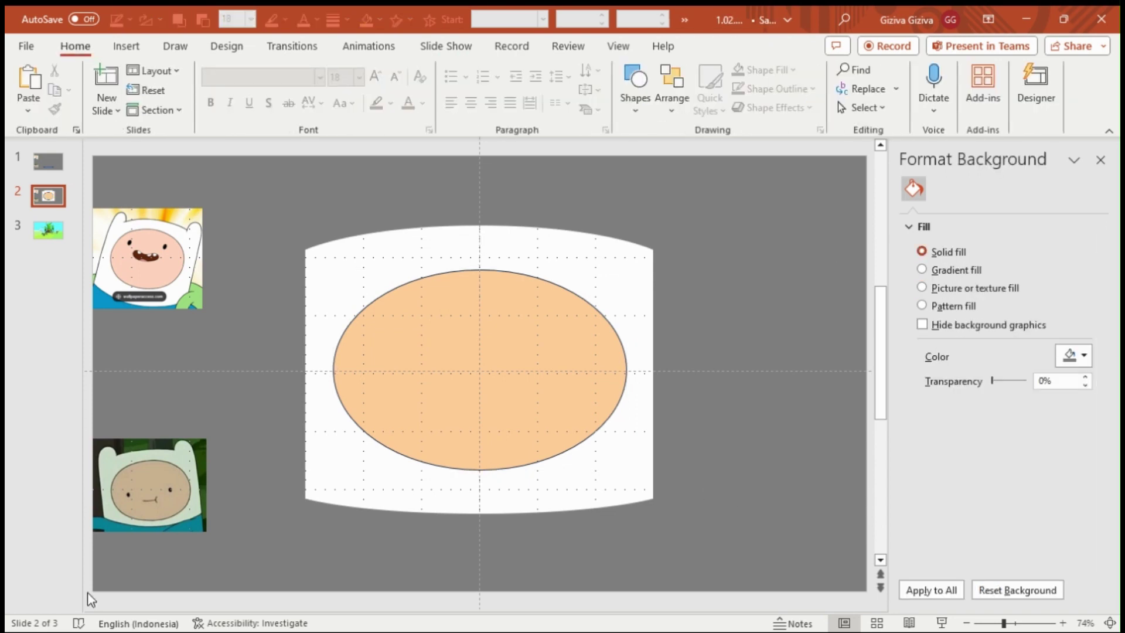
- Draw a small oval beside the face and shrink it into a narrow oval
click(634, 94)
click(660, 311)
click(658, 304)
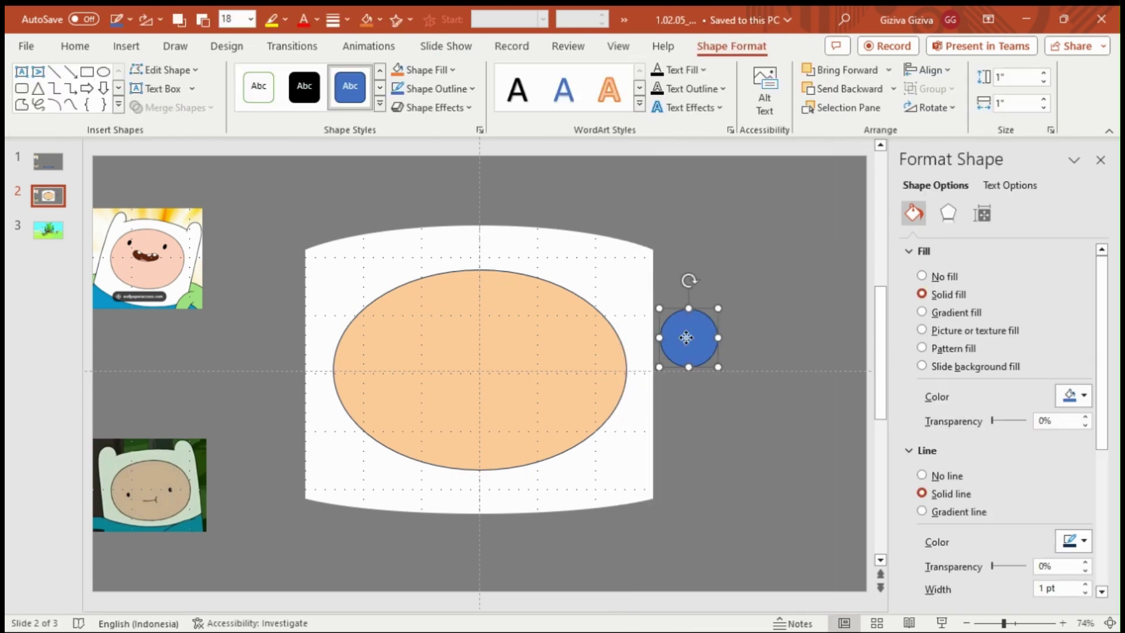
drag(689, 335, 402, 346)
key(shift+Left)
key(shift+Left)
key(shift+Left)
key(shift+Left)
key(shift+Left)
key(shift+Left)
key(shift+Down)
key(shift+Down)
key(shift+Down)
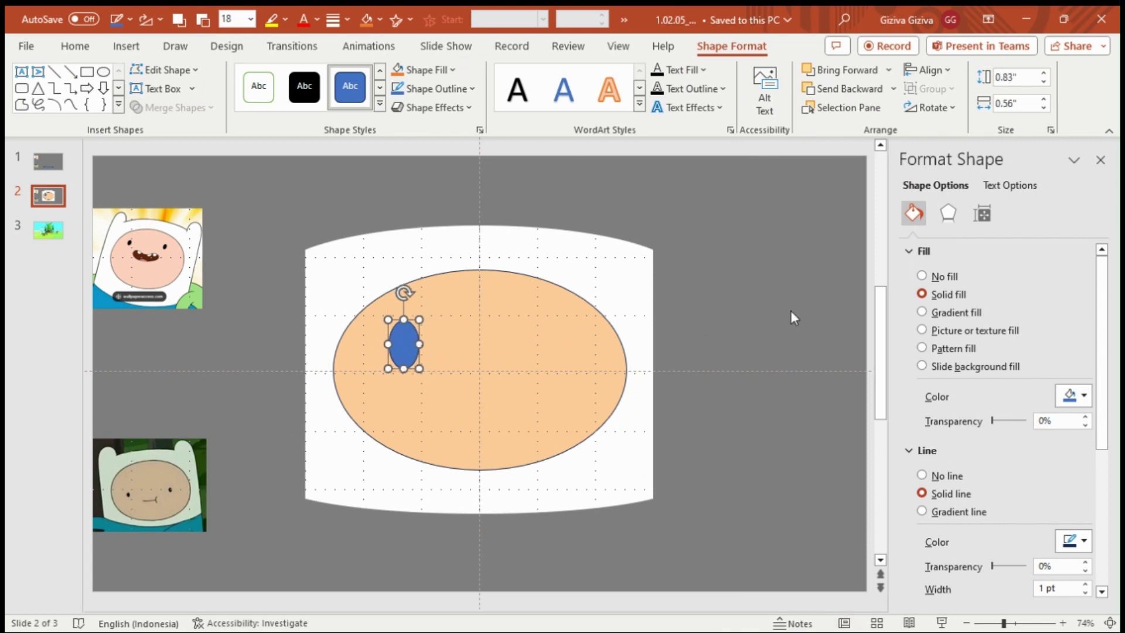
key(shift+Left)
key(shift+Left)
key(shift+Down)
key(shift+Down)
- Fill the oval black and shrink it slightly to 0.56" by 0.32"
click(1064, 394)
click(997, 169)
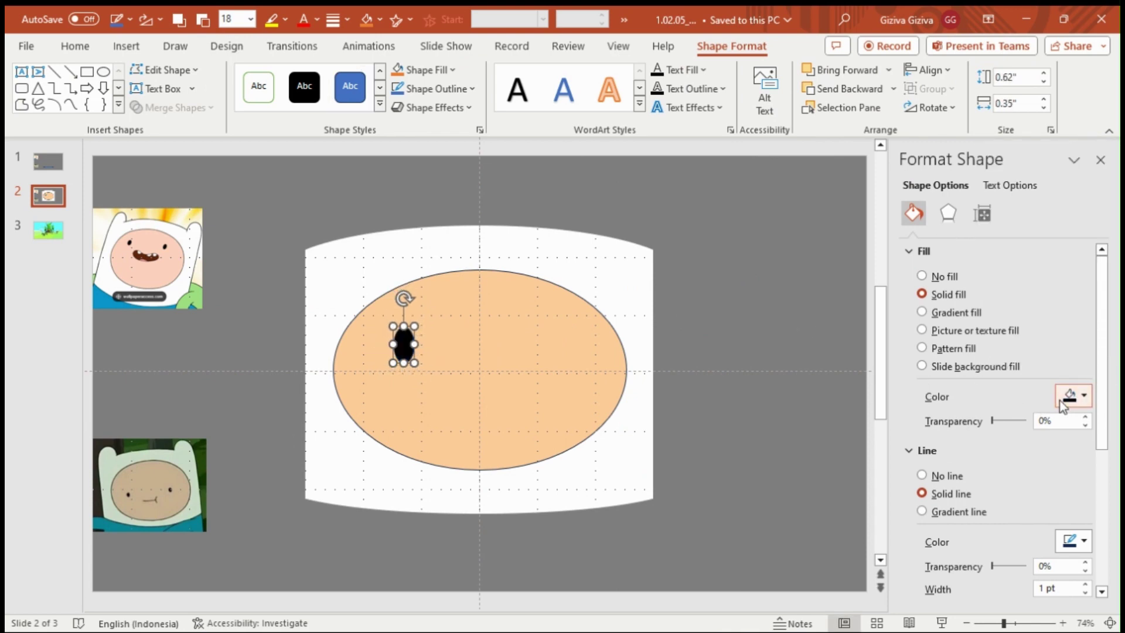
key(shift+Down)
key(shift+Left)
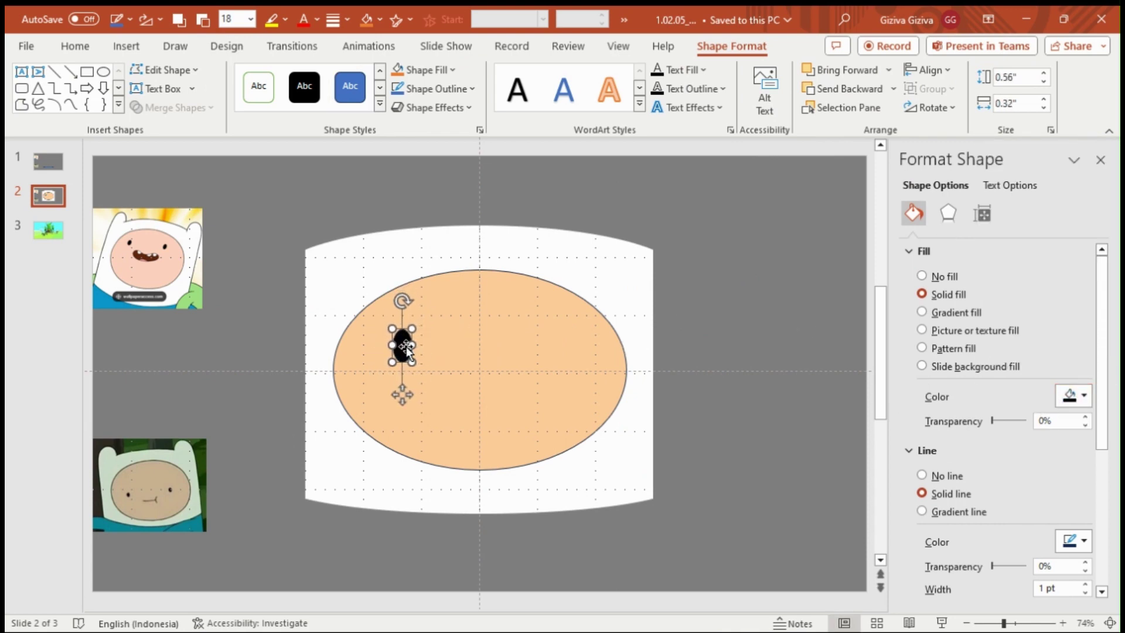
key(shift+Down)
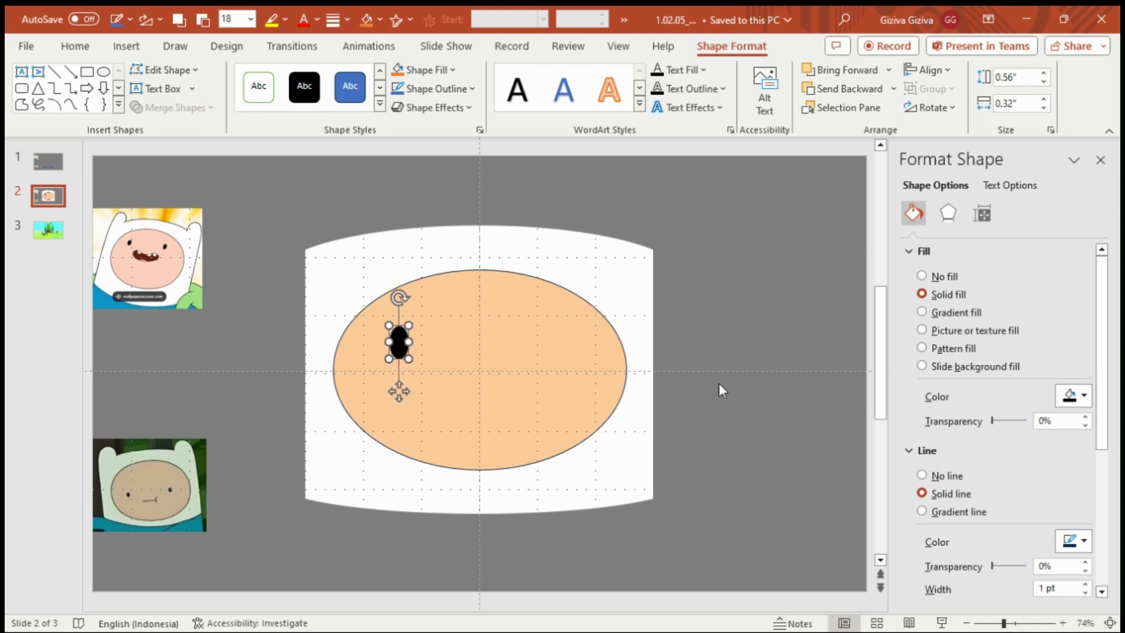
click(680, 333)
- Copy the black eye and place the pasted copy at the right-eye position
right_click(410, 342)
key(Down)
key(Down)
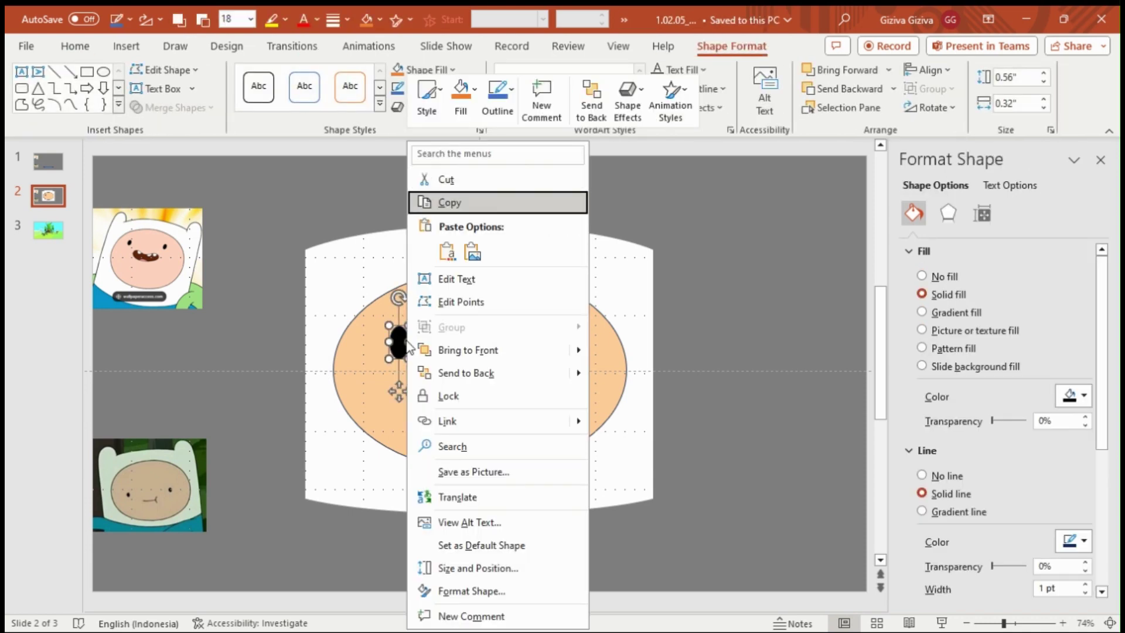
key(Return)
right_click(408, 345)
key(Down)
key(Down)
key(Return)
key(ctrl+v)
drag(404, 344, 561, 341)
click(679, 475)
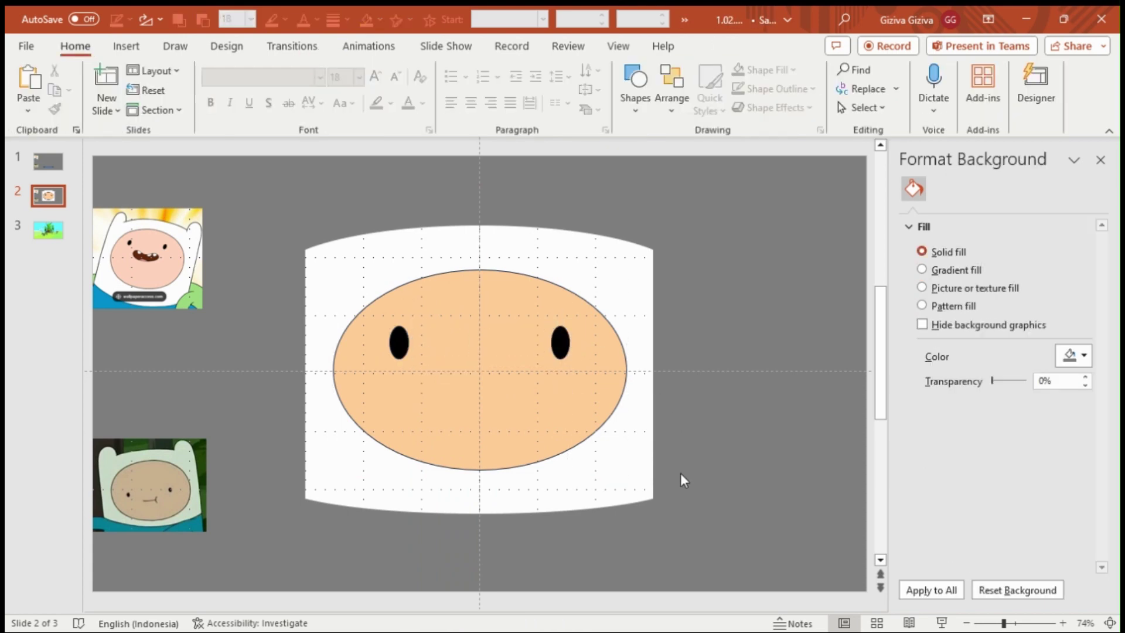
- Draw a red rectangle over the mouth area, widening it and shifting it up
click(635, 109)
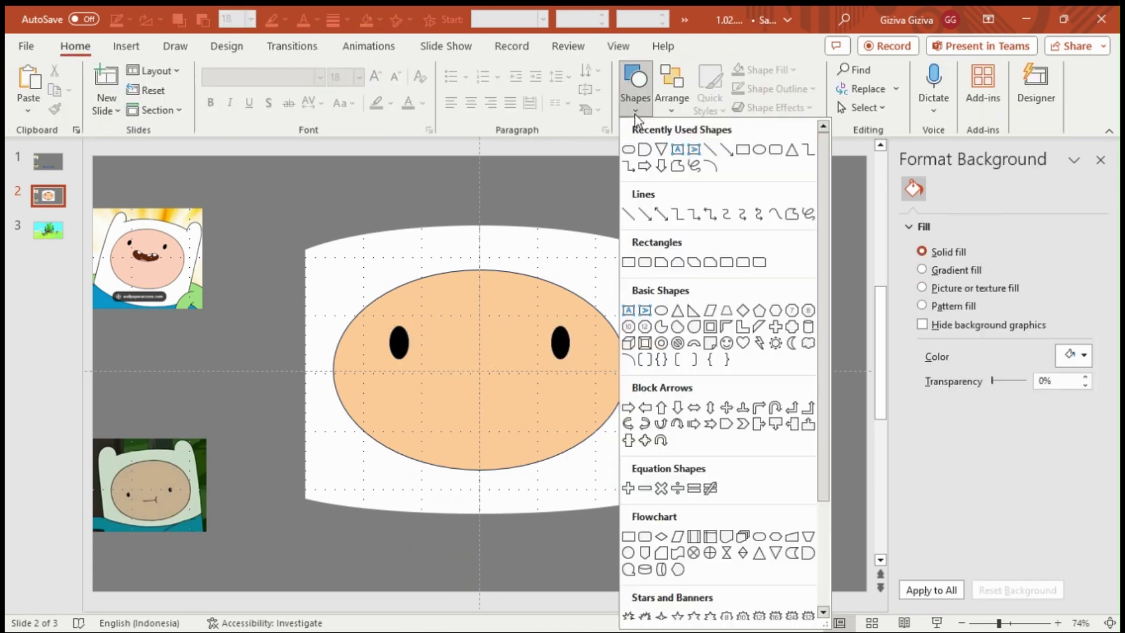
click(633, 261)
mouse_move(697, 328)
mouse_down()
mouse_move(753, 384)
mouse_move(492, 410)
mouse_up()
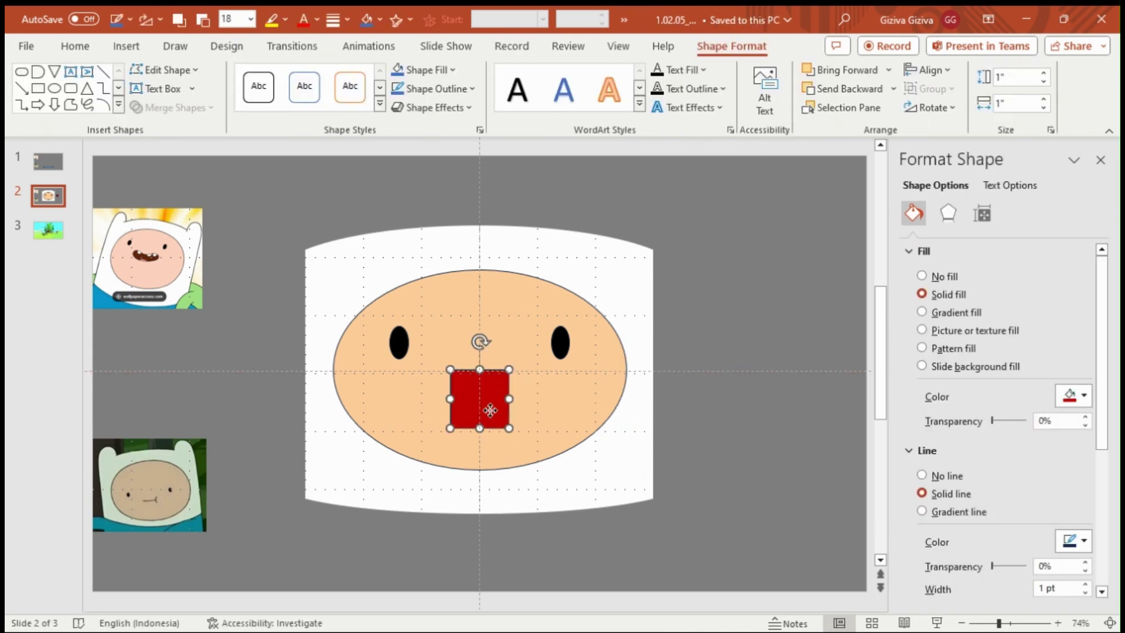
key(shift+Right)
key(shift+Right)
key(shift+Right)
key(shift+Right)
key(shift+Right)
key(shift+Up)
key(shift+Up)
key(shift+Up)
key(shift+Up)
key(Up)
key(Up)
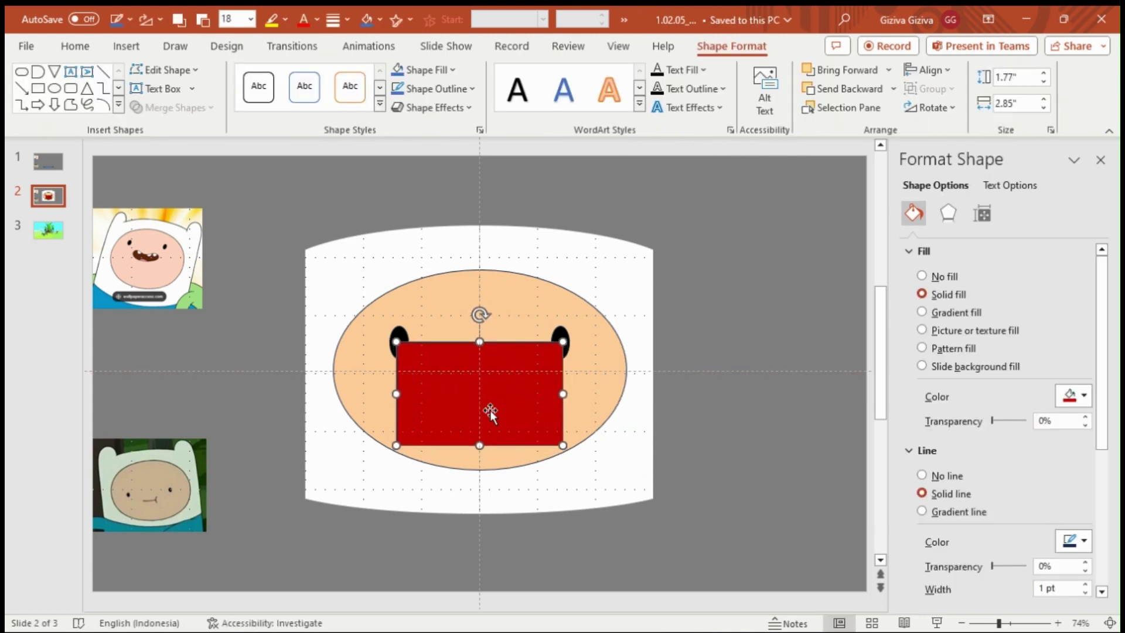
key(Up)
click(700, 396)
- Insert a circle with blue fill at 20% transparency
click(628, 97)
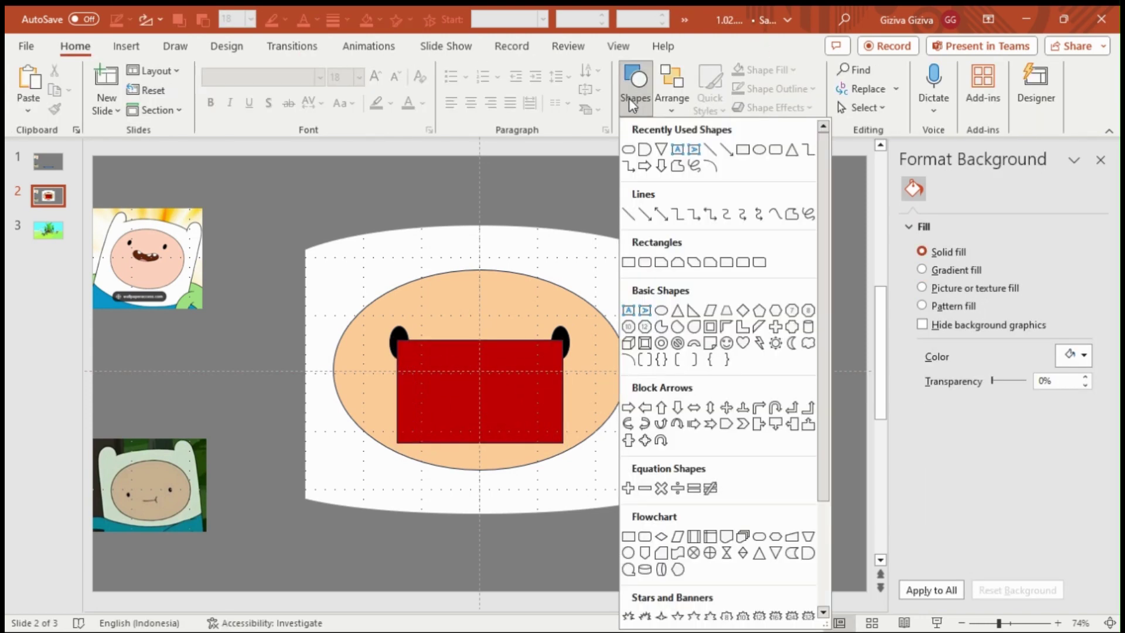
key(Down)
key(Down)
key(Down)
key(Right)
key(Return)
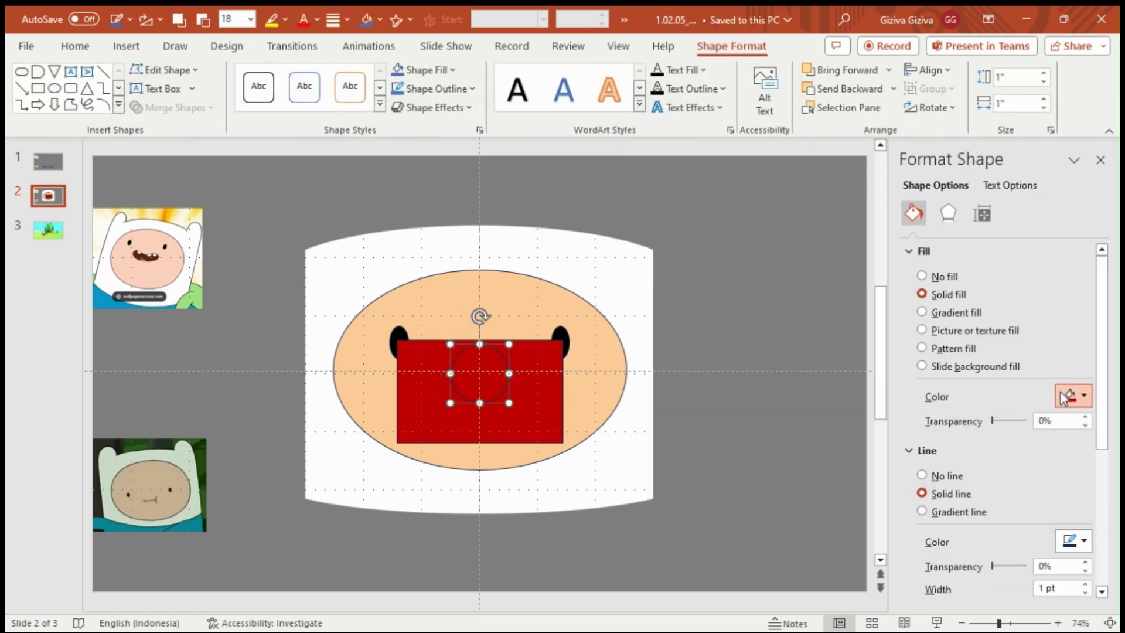
click(1072, 395)
click(1039, 173)
double_click(1061, 421)
text(20)
key(Return)
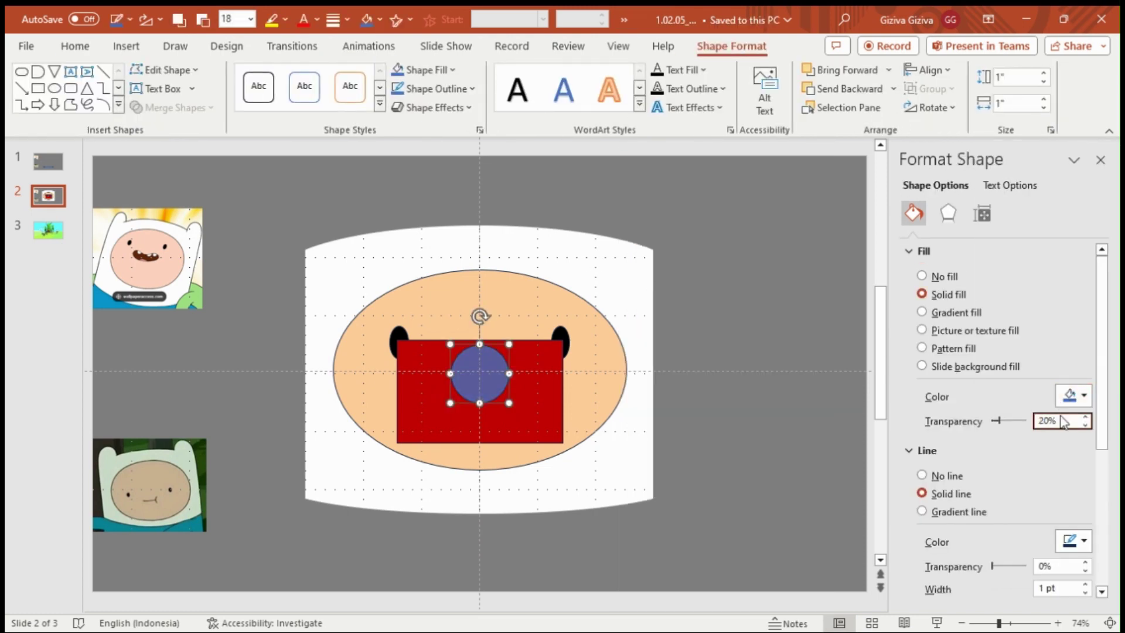
- Stretch the blue circle into a wide, taller ellipse and lower it slightly
key(shift+Right)
key(shift+Right)
key(shift+Right)
key(shift+Up)
key(shift+Up)
key(shift+Up)
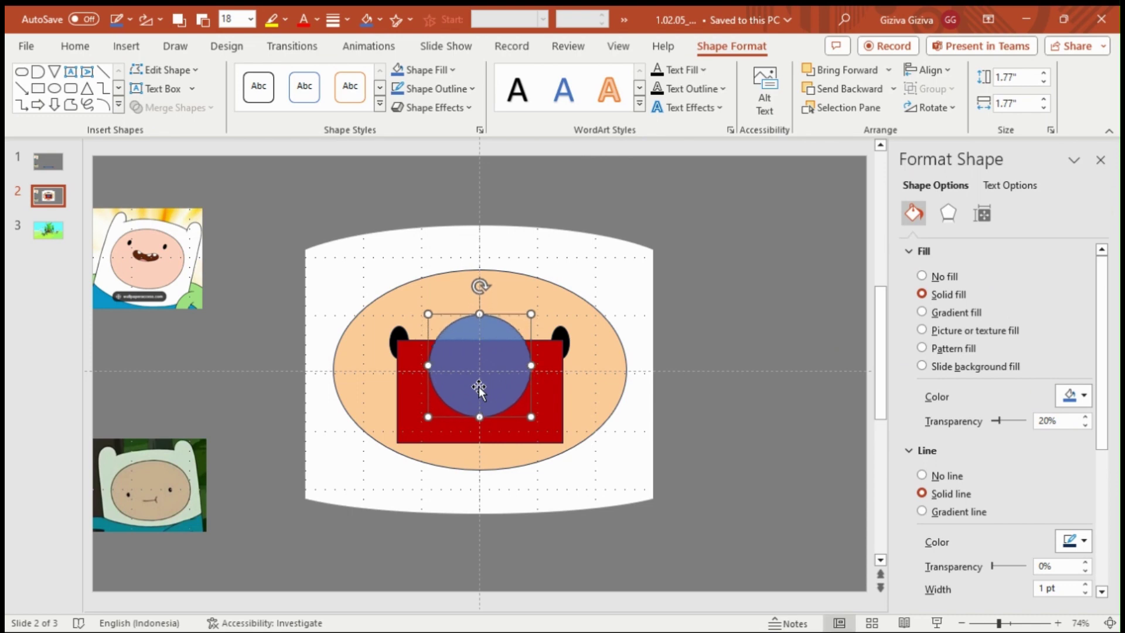
key(shift+Up)
key(shift+Up)
key(shift+Up)
key(shift+Up)
key(shift+Up)
key(shift+Up)
key(shift+Up)
key(shift+Up)
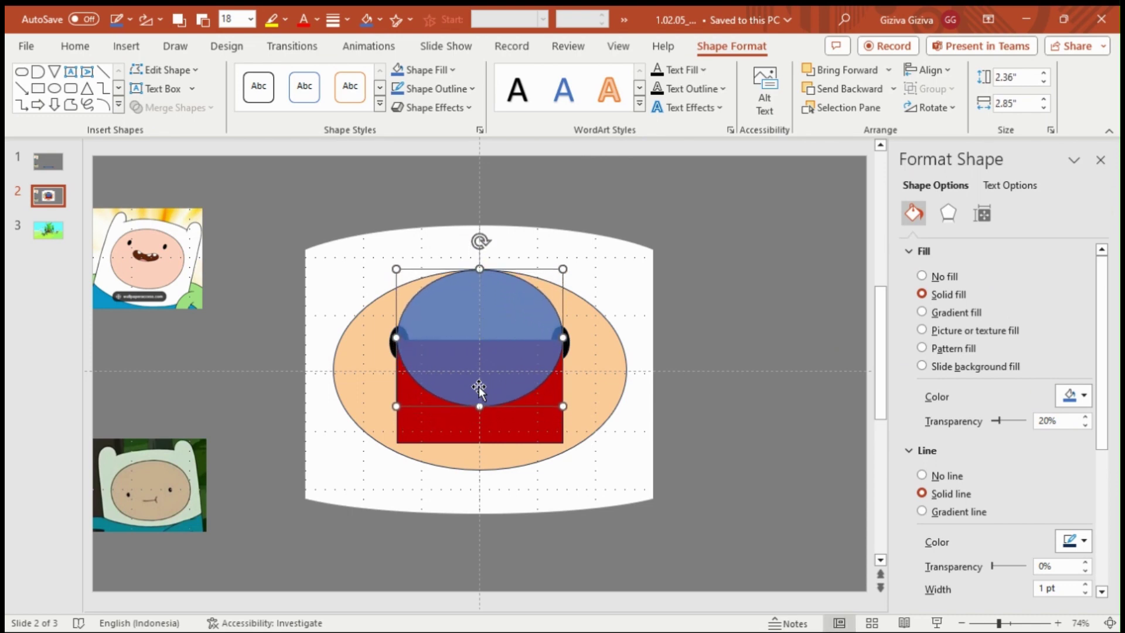
key(shift+Up)
key(Down)
key(Down)
key(Down)
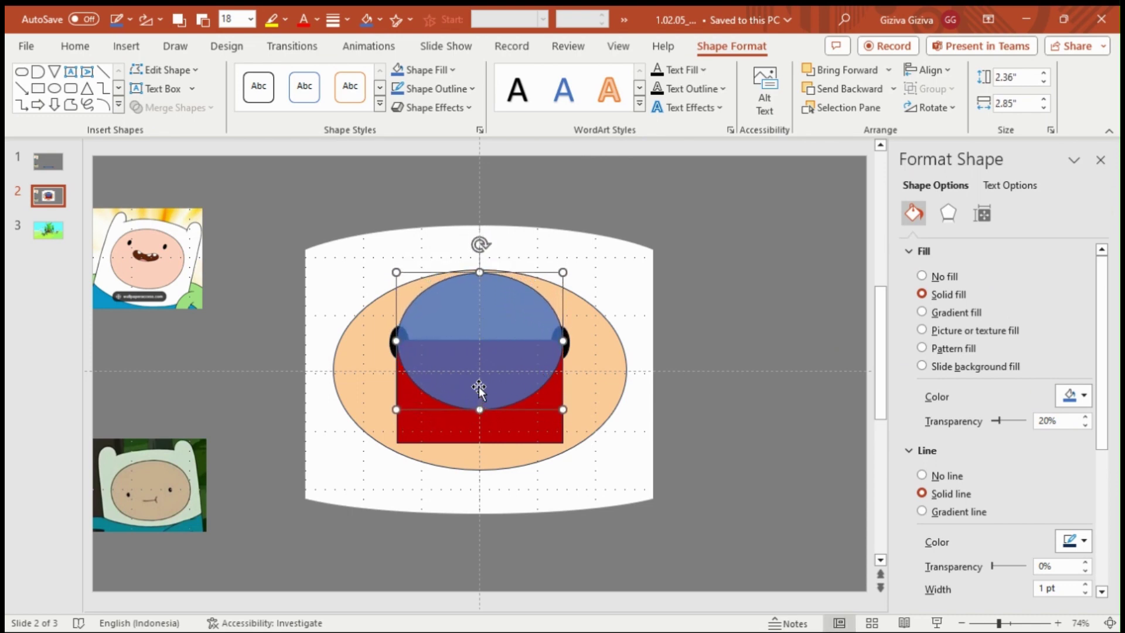
- Duplicate the blue ellipse, enlarge it and place it lower over the mouth
key(ctrl+d)
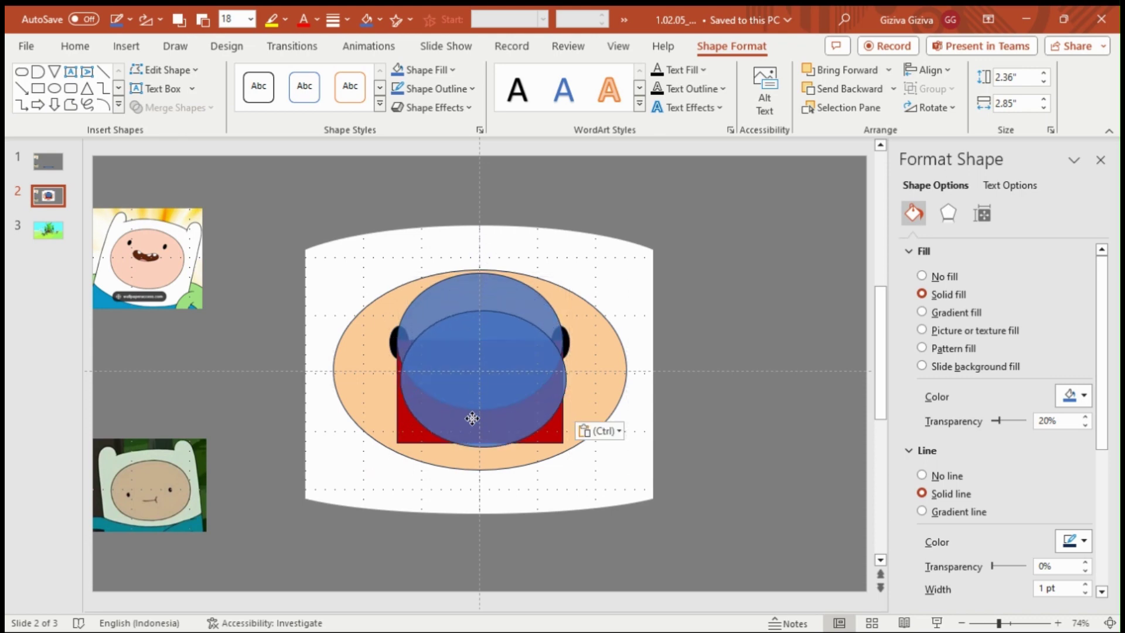
drag(479, 387, 466, 427)
key(shift+Up)
key(shift+Up)
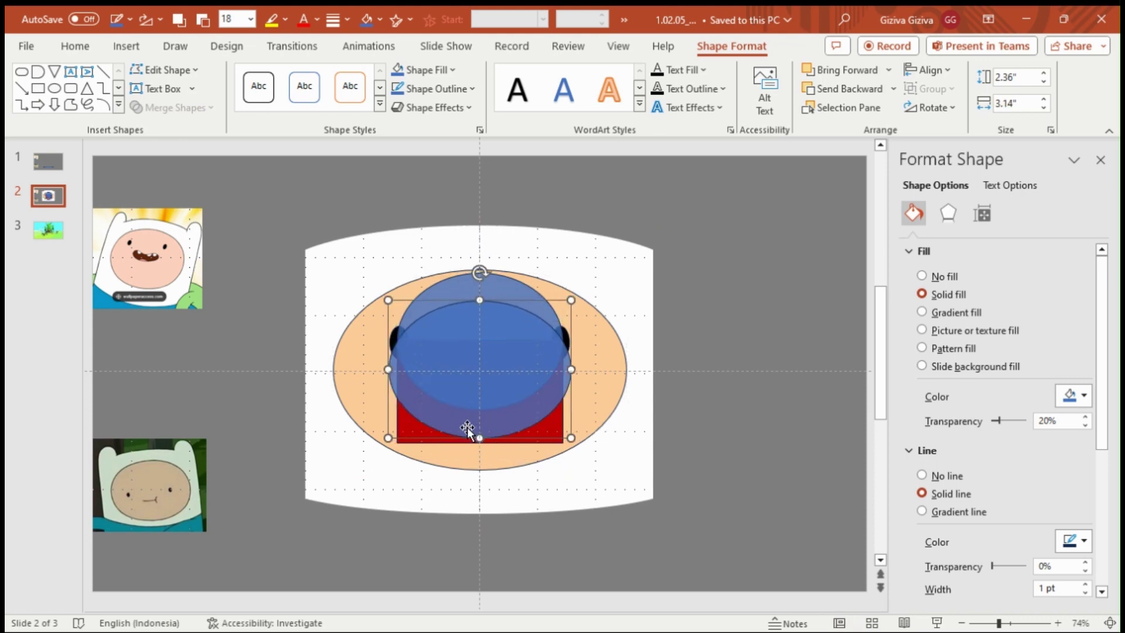
key(shift+Up)
key(shift+Up)
key(shift+Up)
key(Down)
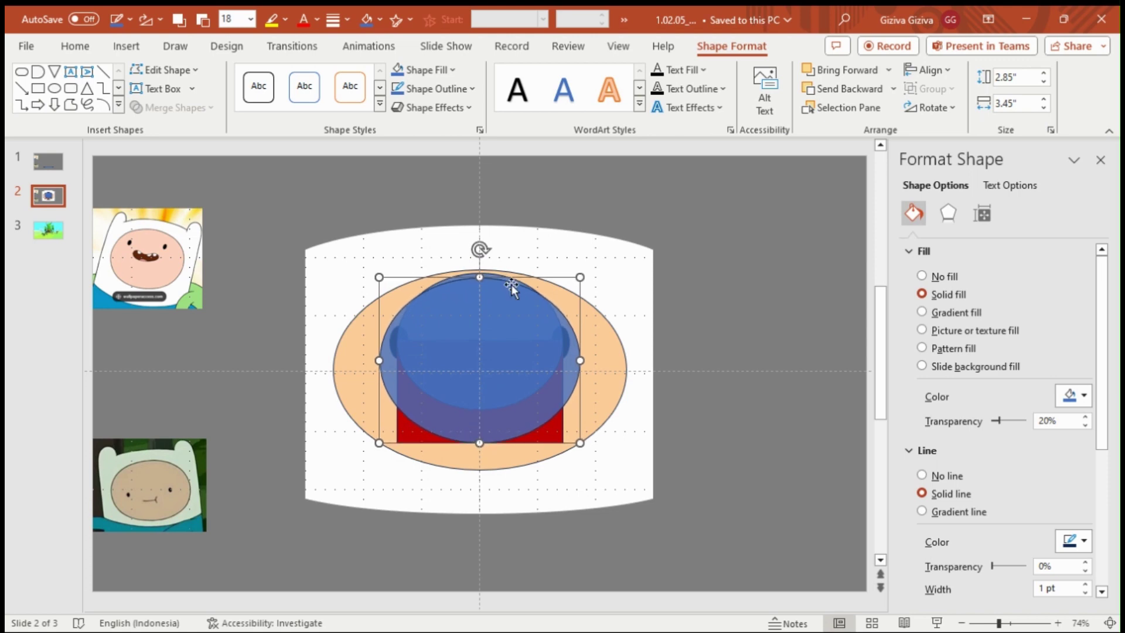
click(643, 462)
- Subtract the ellipse from the red rectangle with Merge Shapes
click(556, 438)
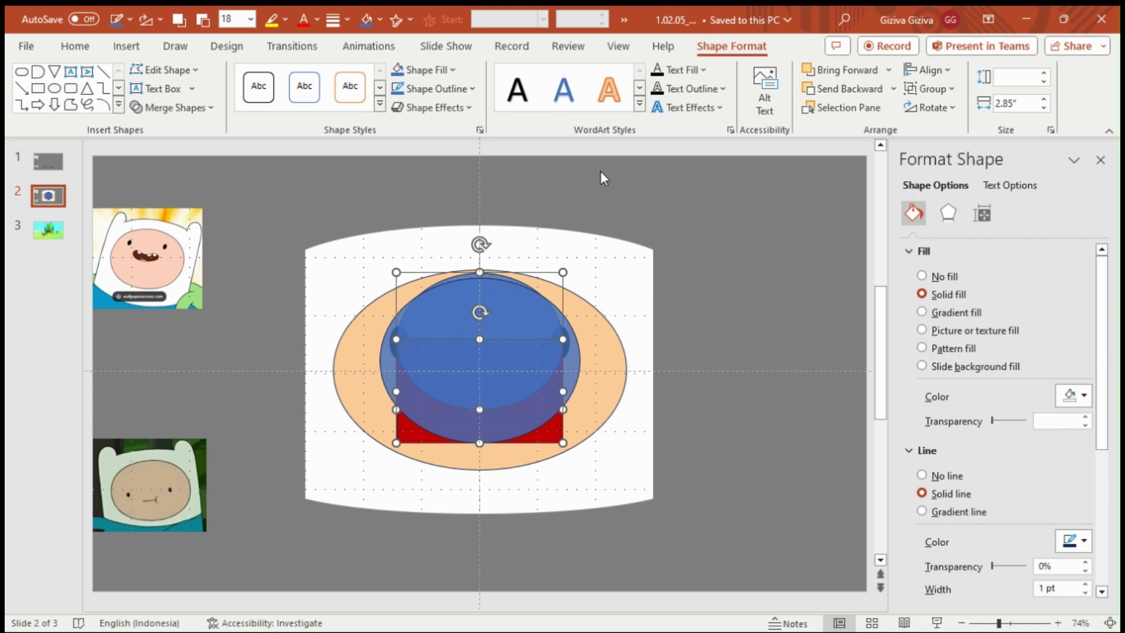
click(195, 110)
key(Up)
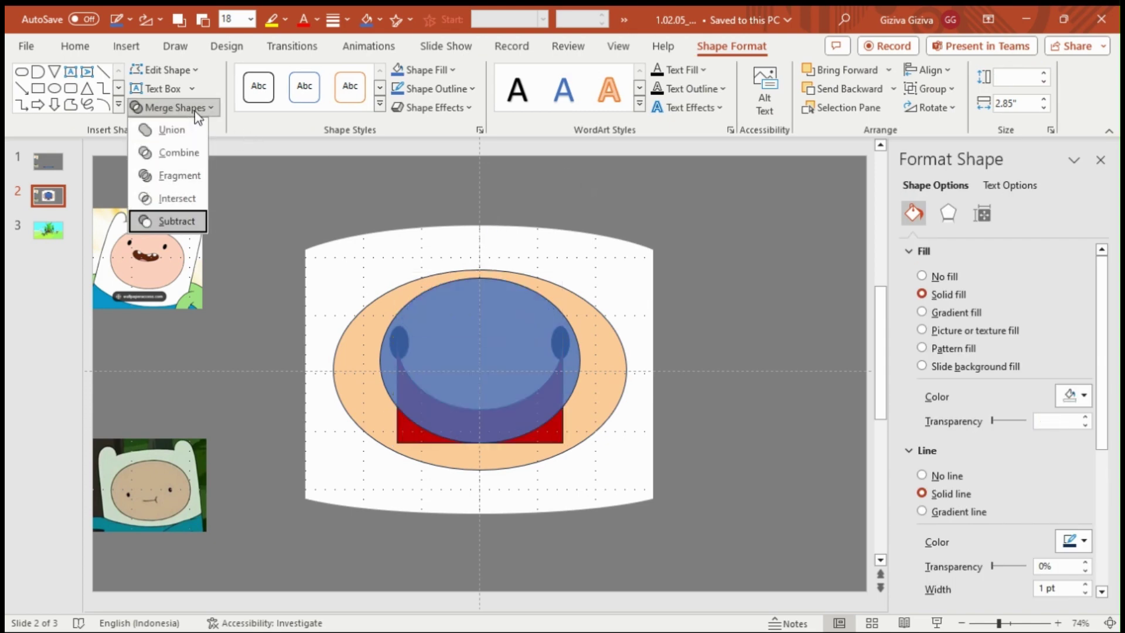
key(Return)
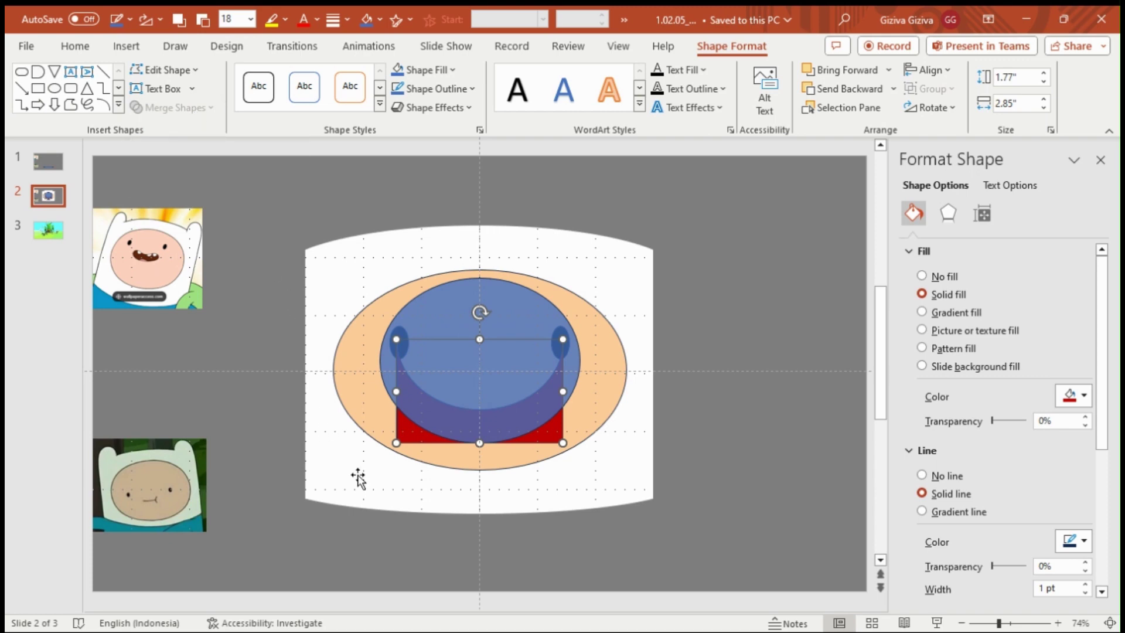
- Intersect the remaining red shape with the blue oval to leave a crescent smile
shift+click(433, 324)
click(170, 107)
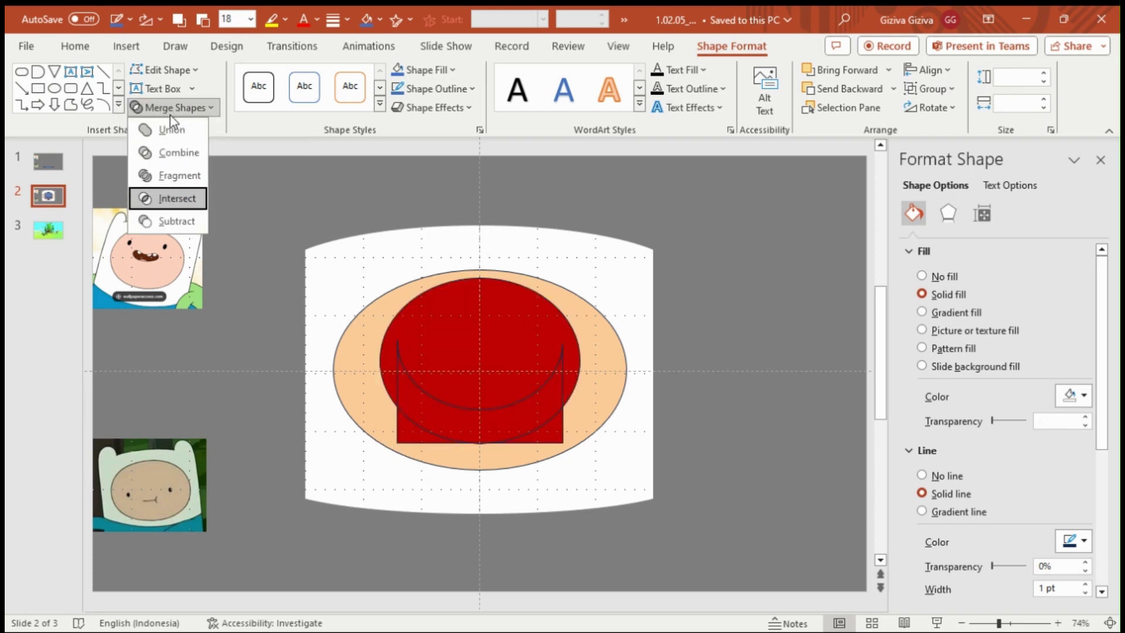
click(170, 199)
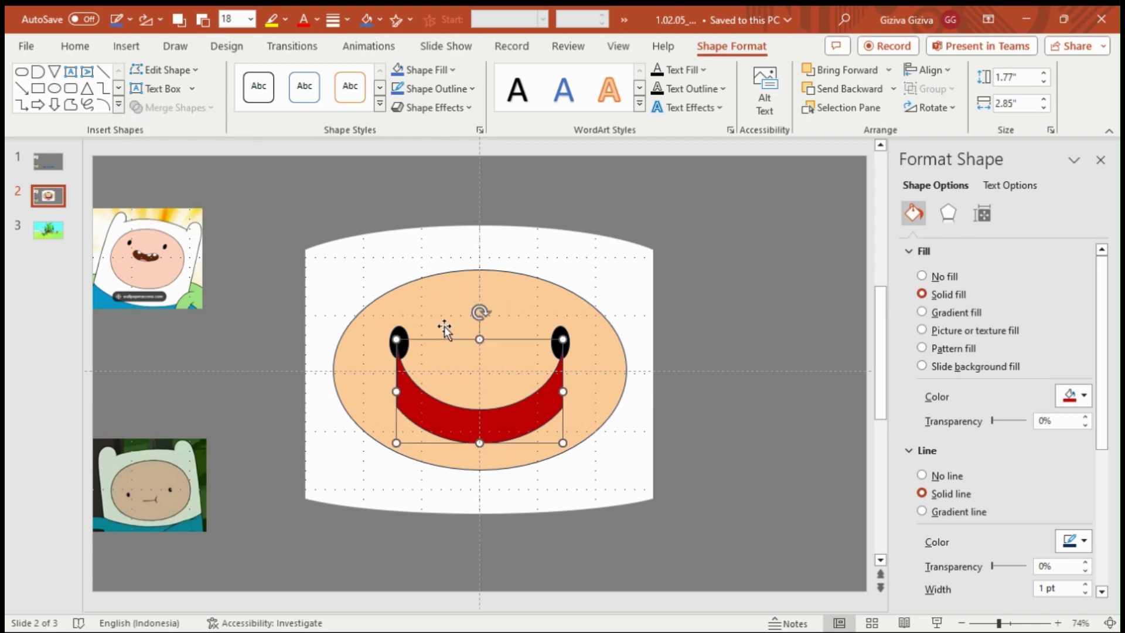
click(637, 206)
- Insert a new circle with blue fill at 20% transparency
click(636, 106)
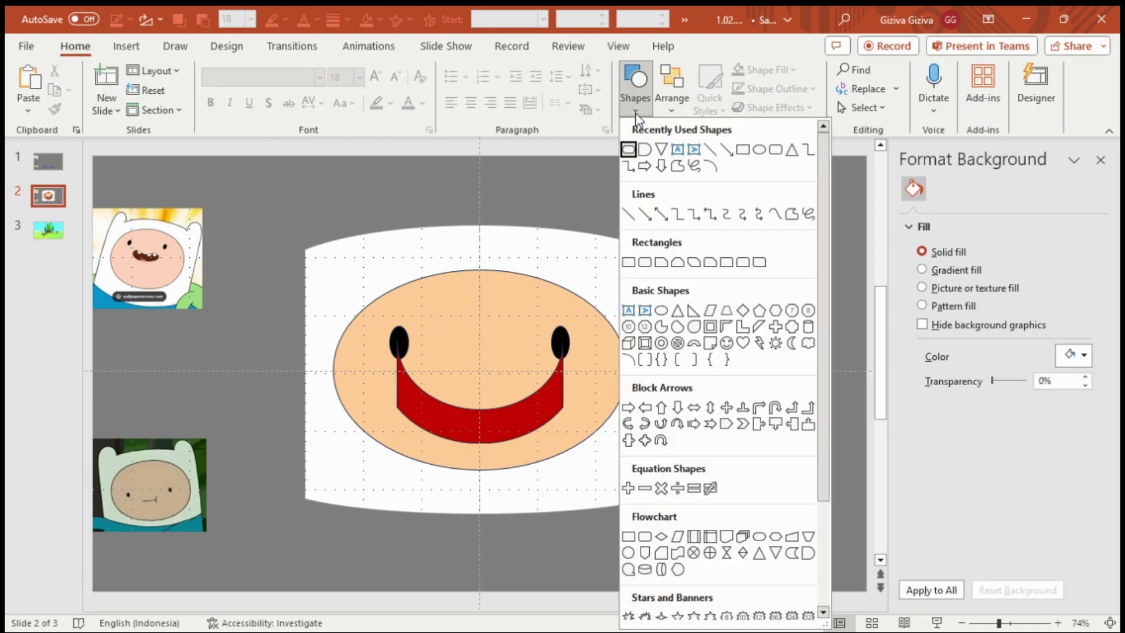
click(661, 310)
click(450, 344)
click(1071, 399)
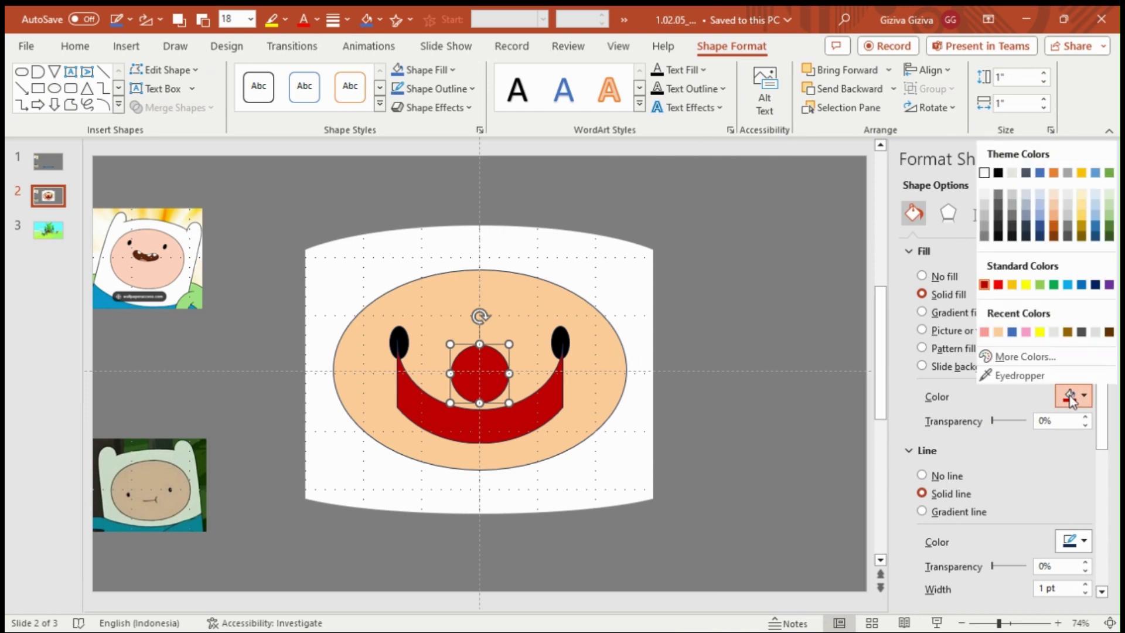
click(1040, 174)
text(20)
key(Return)
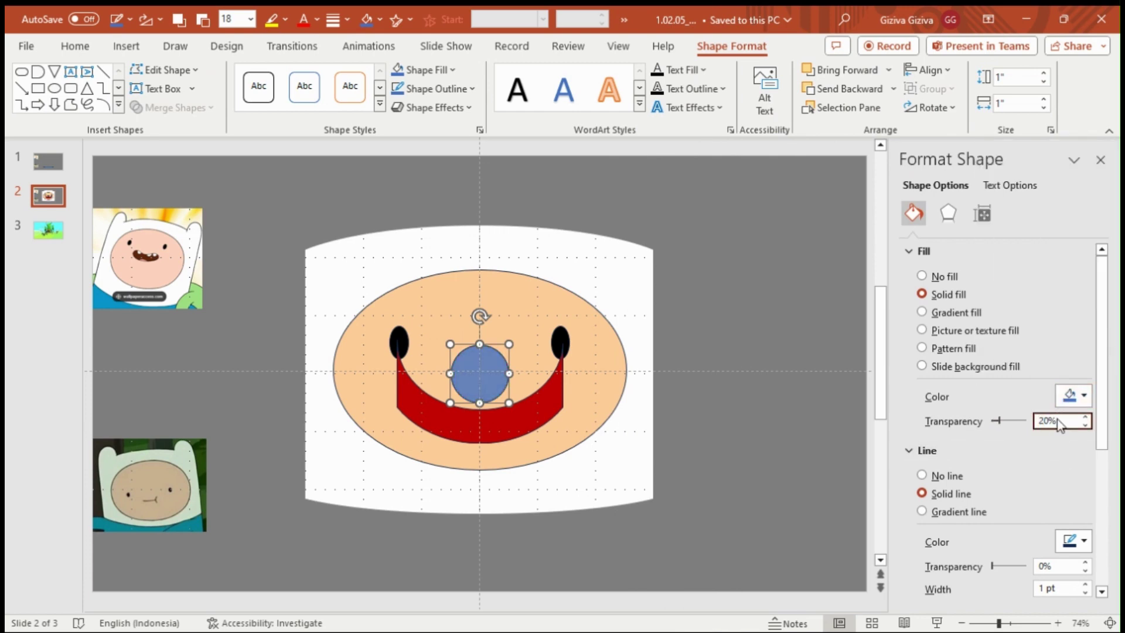
- Move the circle onto the smile's left side and flatten it into a wider ellipse
drag(479, 375, 421, 411)
key(shift+Down)
key(shift+Down)
key(shift+Right)
key(shift+Right)
key(shift+Right)
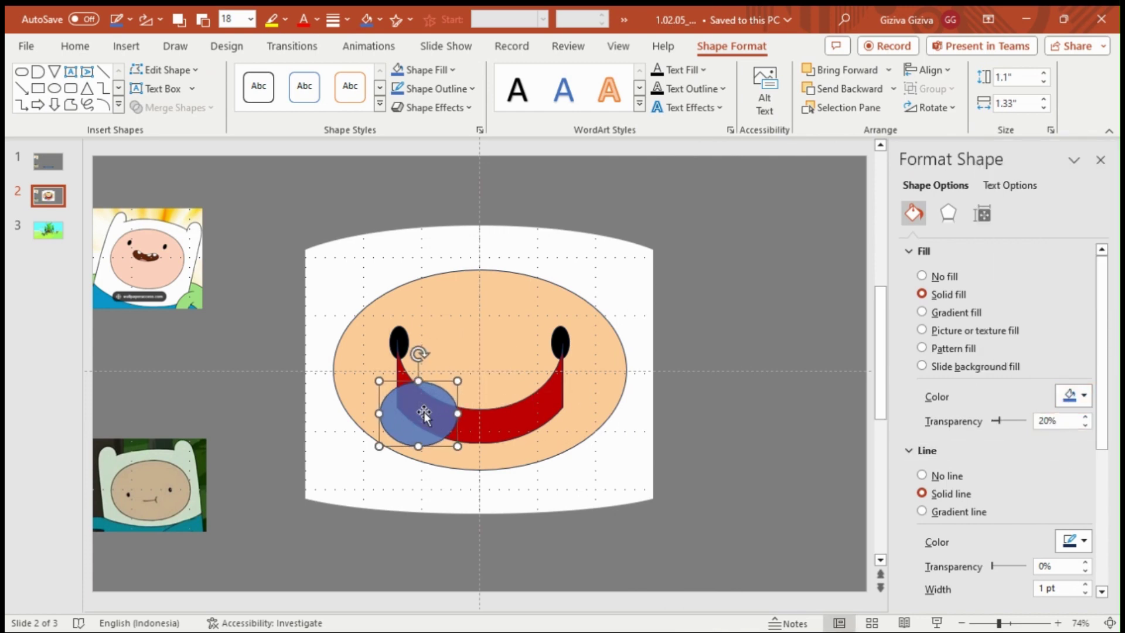
key(shift+Right)
key(shift+Right)
key(shift+Right)
key(shift+Up)
key(shift+Up)
key(shift+Up)
key(shift+Left)
key(shift+Left)
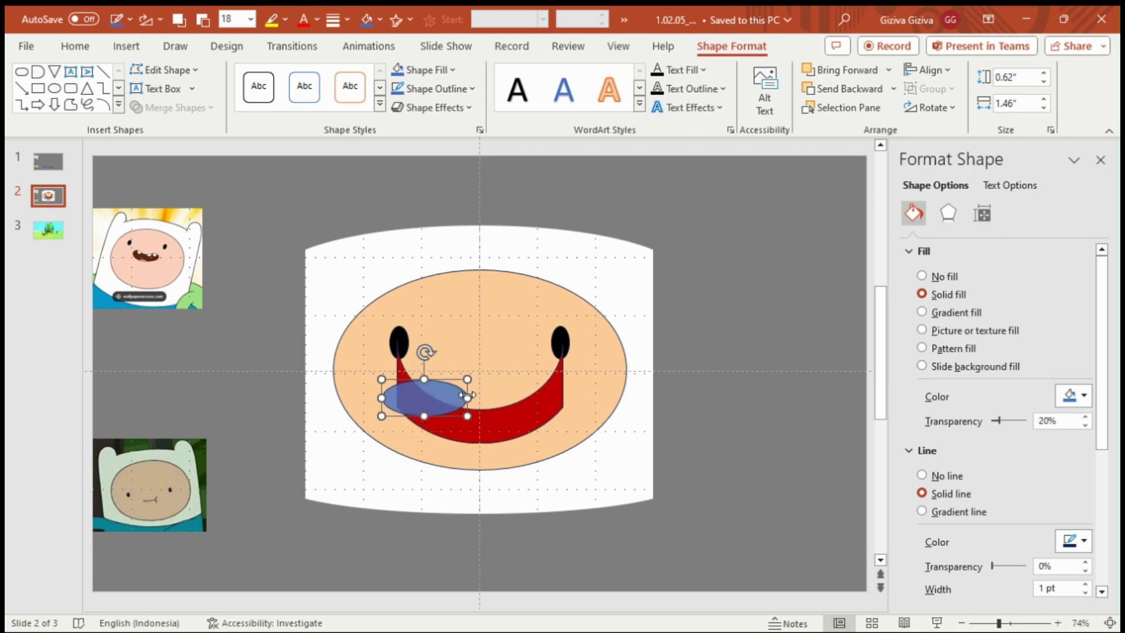
- Rotate the ellipse 37°, set its height to 0.75" and nudge it up and right
click(982, 214)
click(1048, 315)
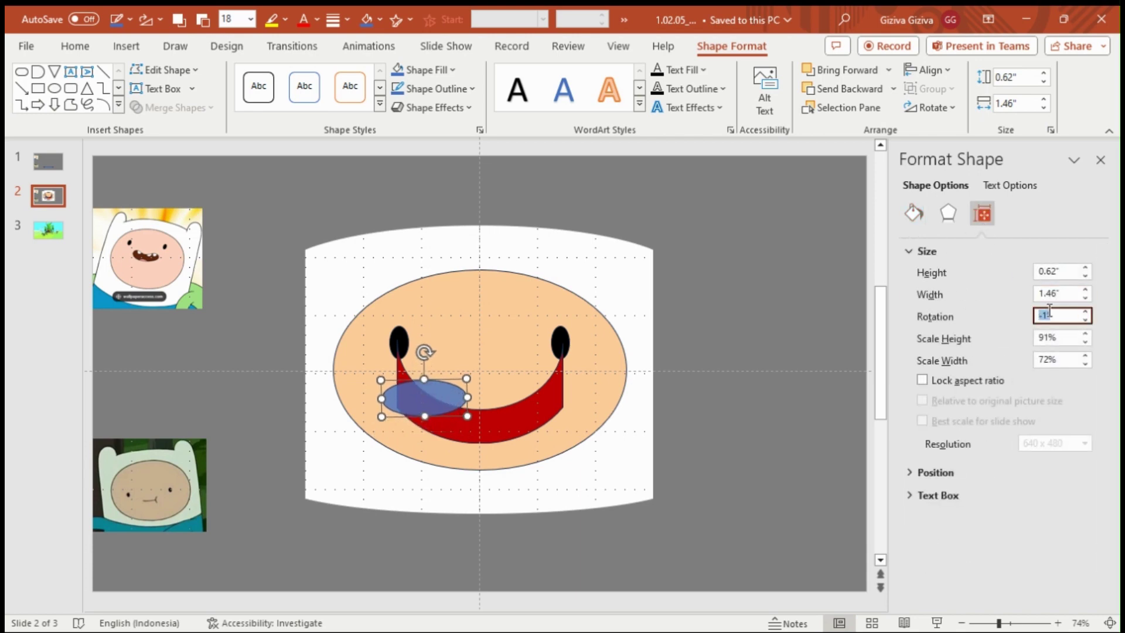
scroll(1048, 315, up, 20)
click(431, 400)
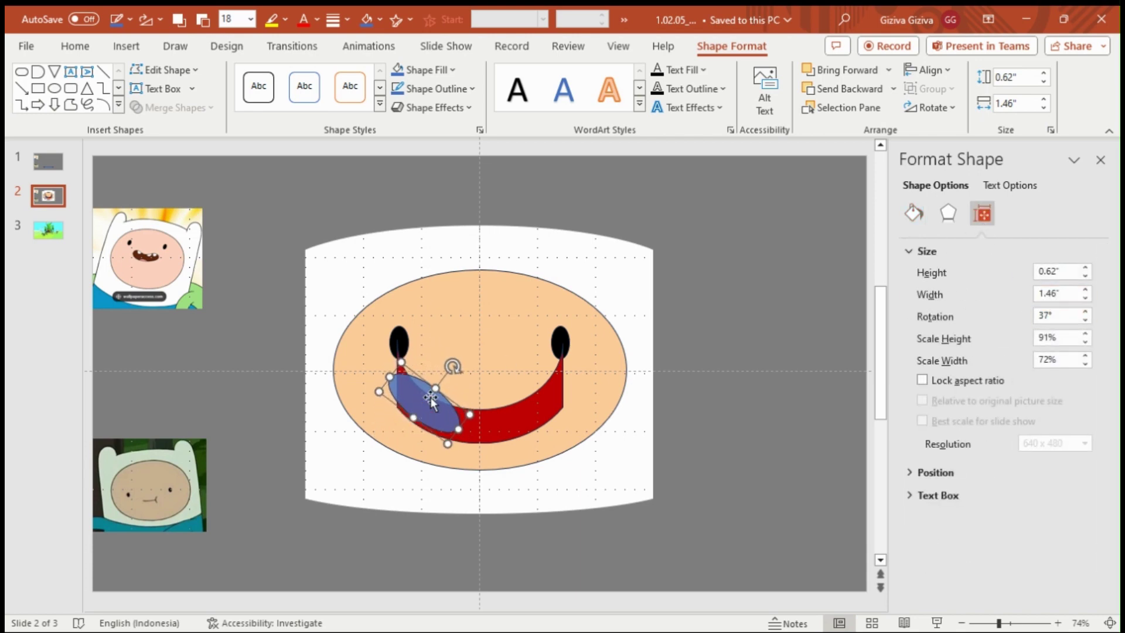
key(shift+Up)
key(shift+Up)
key(shift+Up)
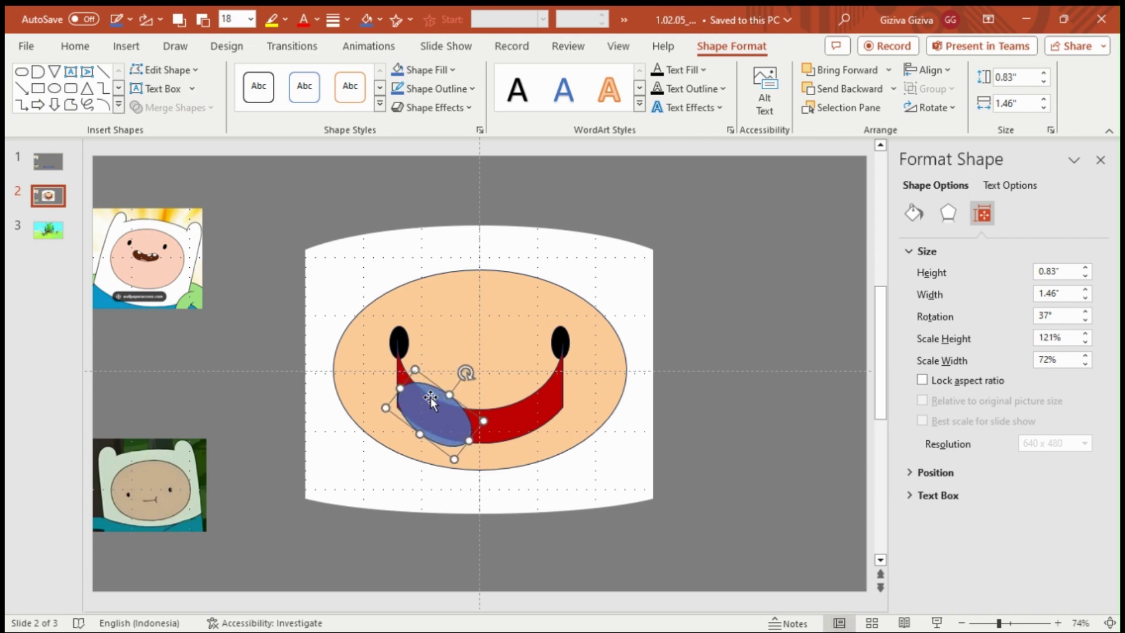
key(shift+Down)
key(shift+Up)
key(shift+Down)
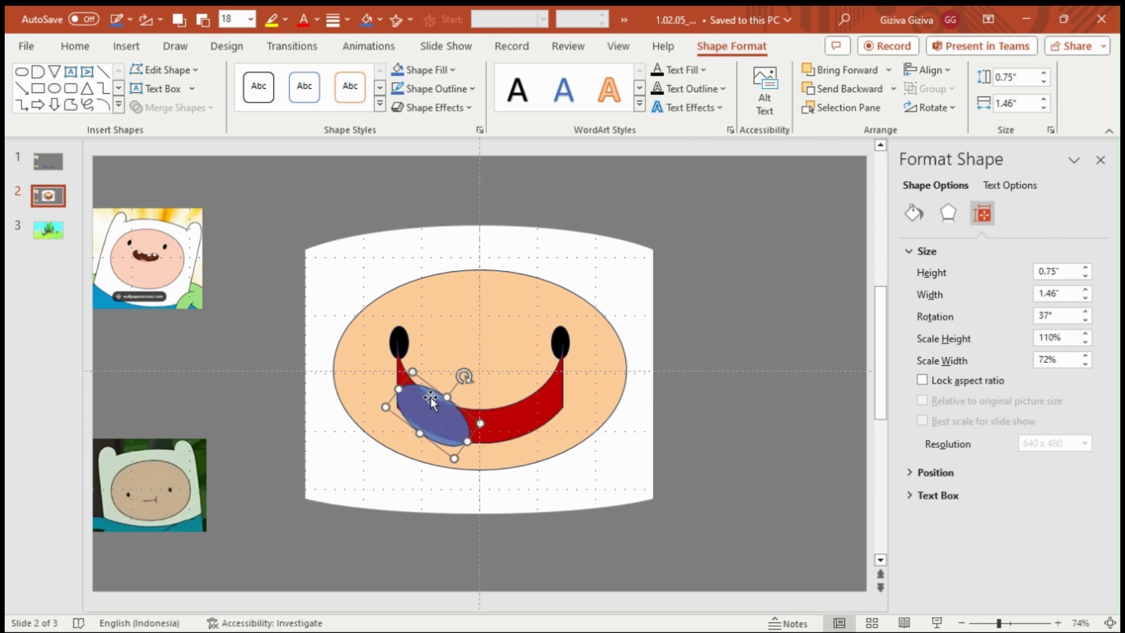
key(Up)
key(Right)
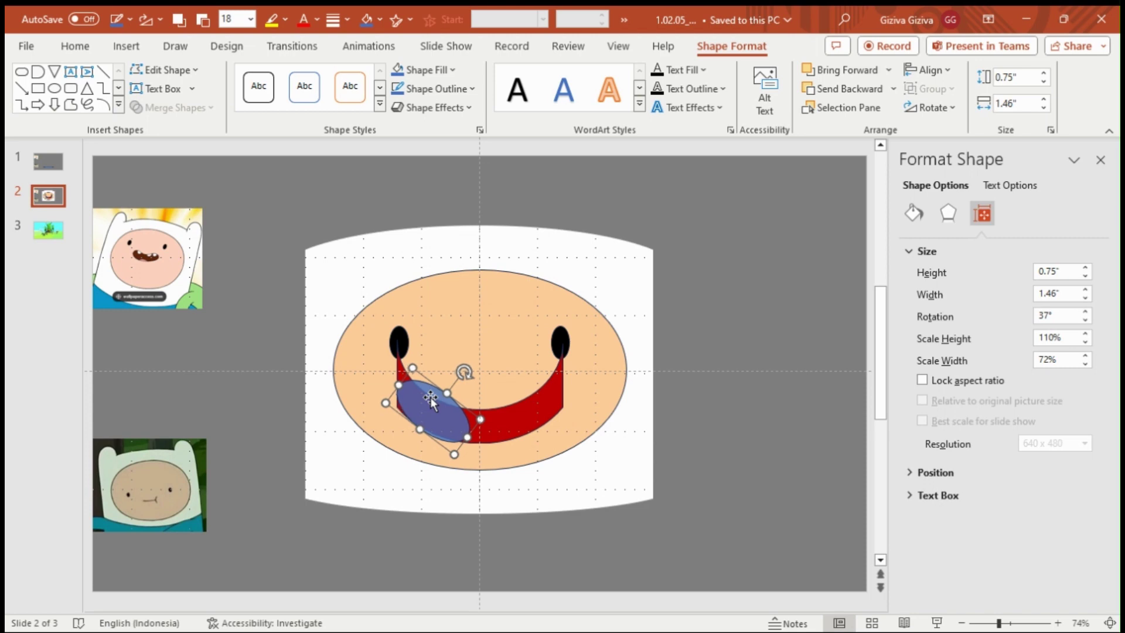
- Insert a square with blue fill at 20% transparency
click(693, 279)
click(634, 91)
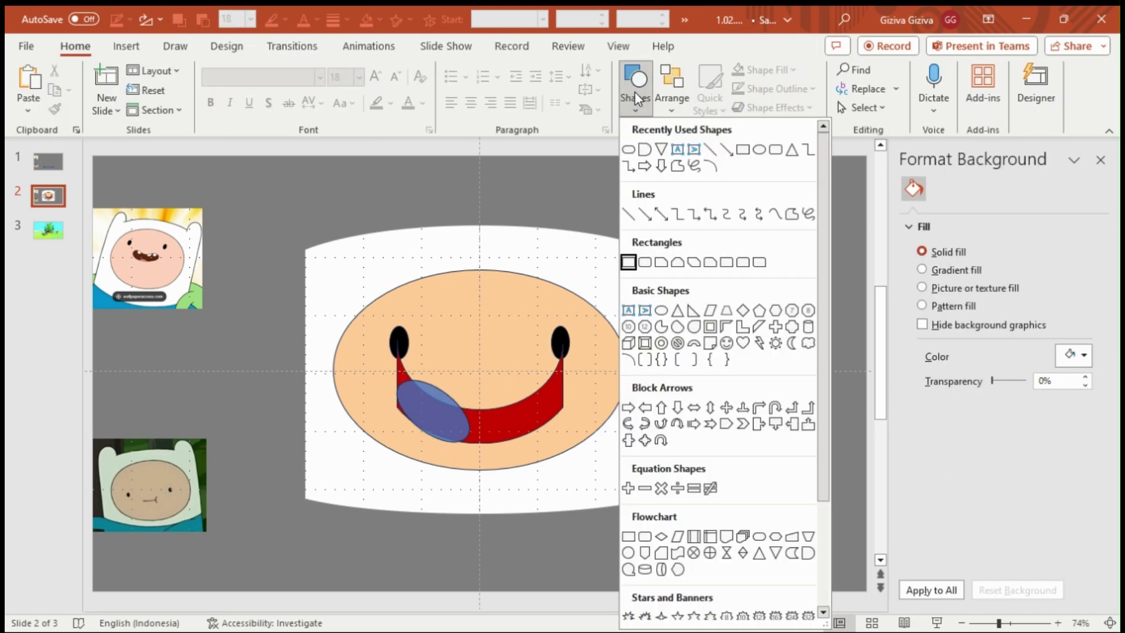
key(Return)
click(1077, 394)
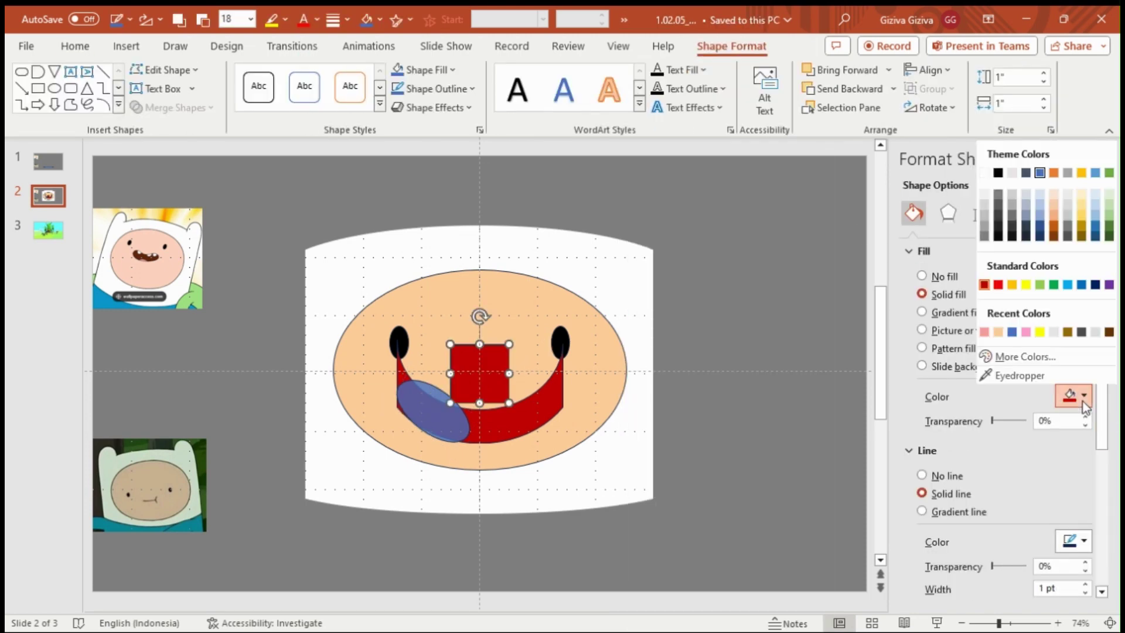
click(1040, 173)
triple_click(1078, 420)
text(20)
key(Return)
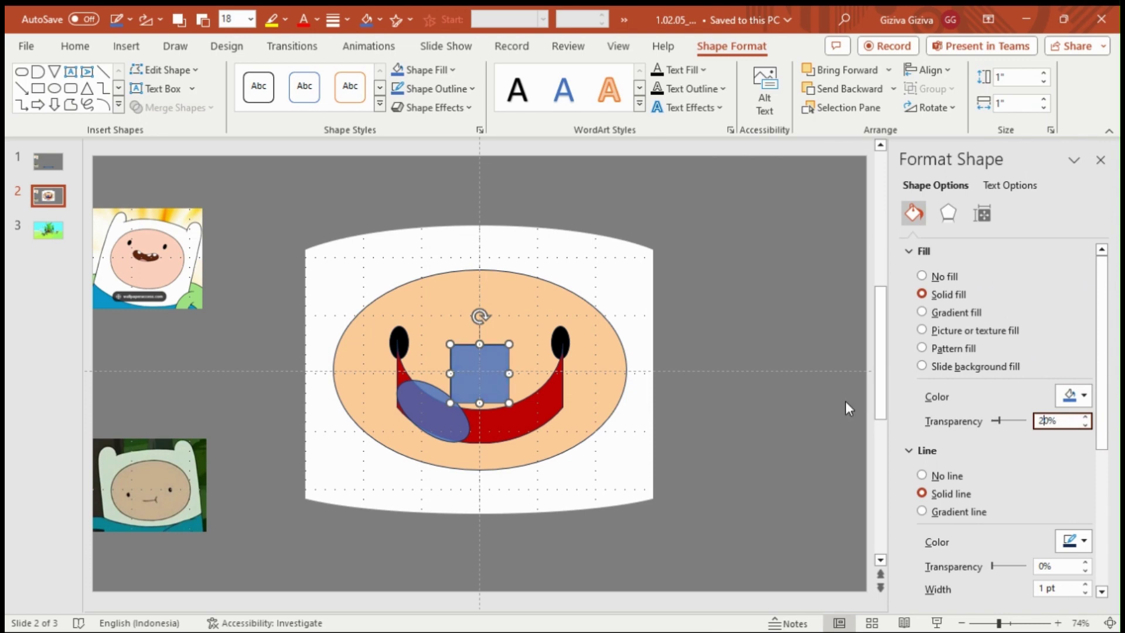
- Move the square down onto the mouth and narrow it to 0.42" wide
key(Down)
key(Down)
key(Down)
key(Down)
key(Down)
key(Down)
key(shift+Down)
key(shift+Down)
key(shift+Down)
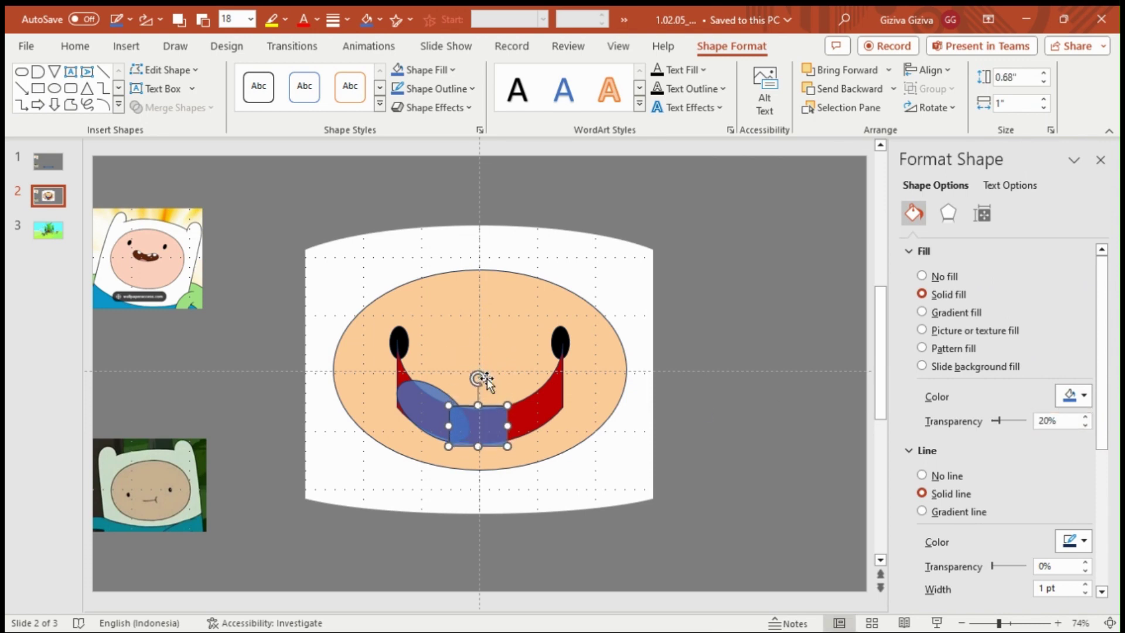
key(shift+Left)
key(shift+Left)
key(shift+Left)
key(shift+Left)
key(shift+Left)
key(shift+Left)
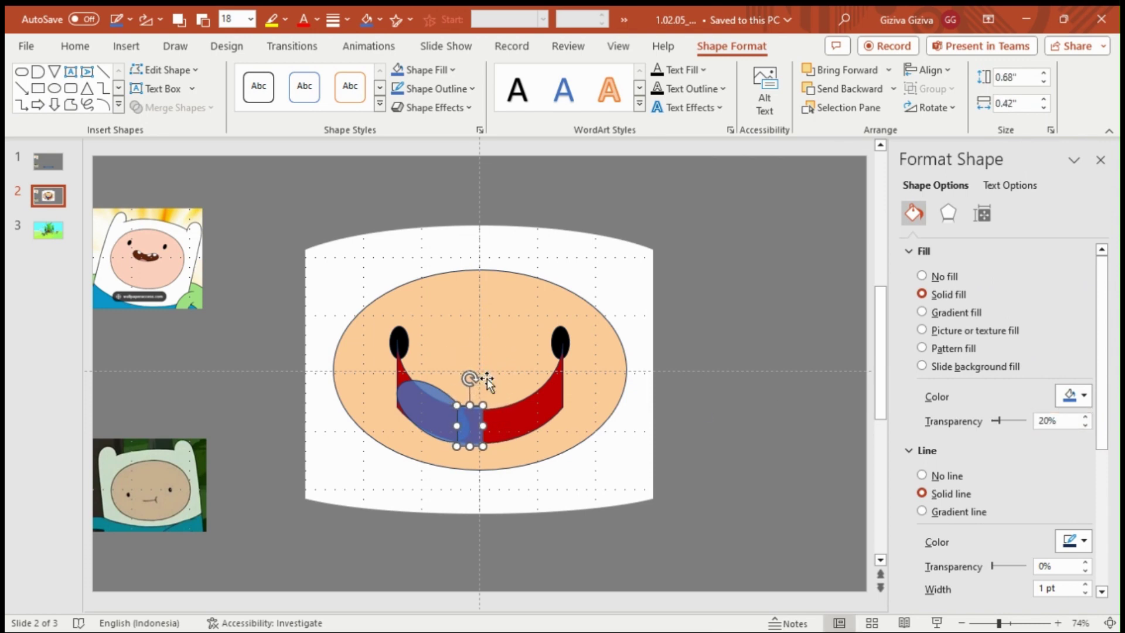
key(shift+Left)
- Union the blue ellipse and square into one shape
shift+click(424, 416)
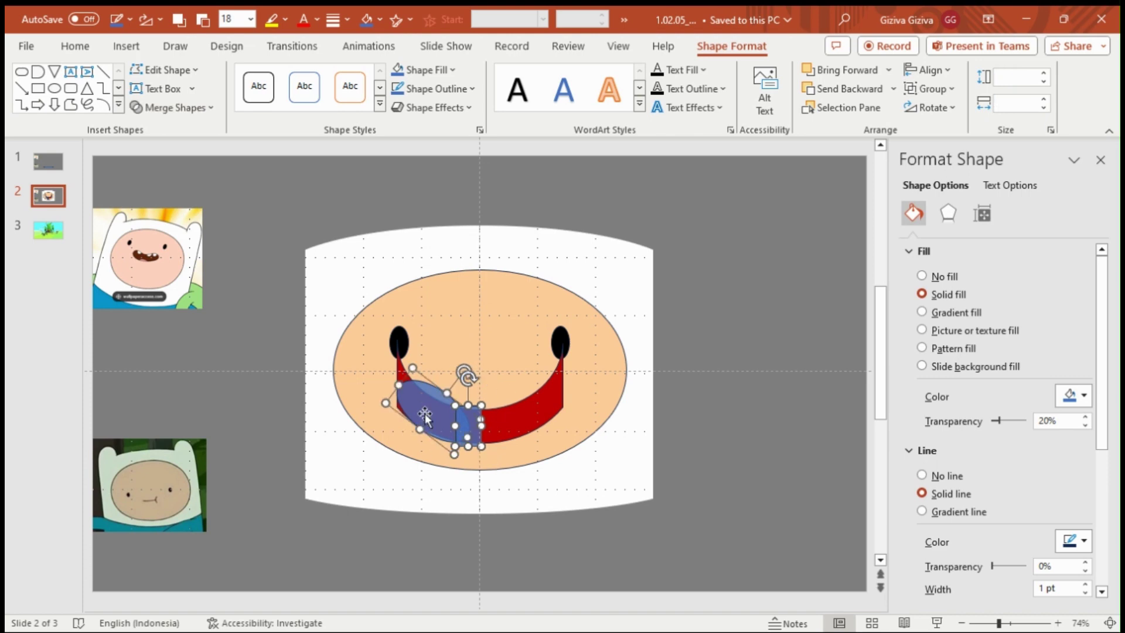
click(176, 108)
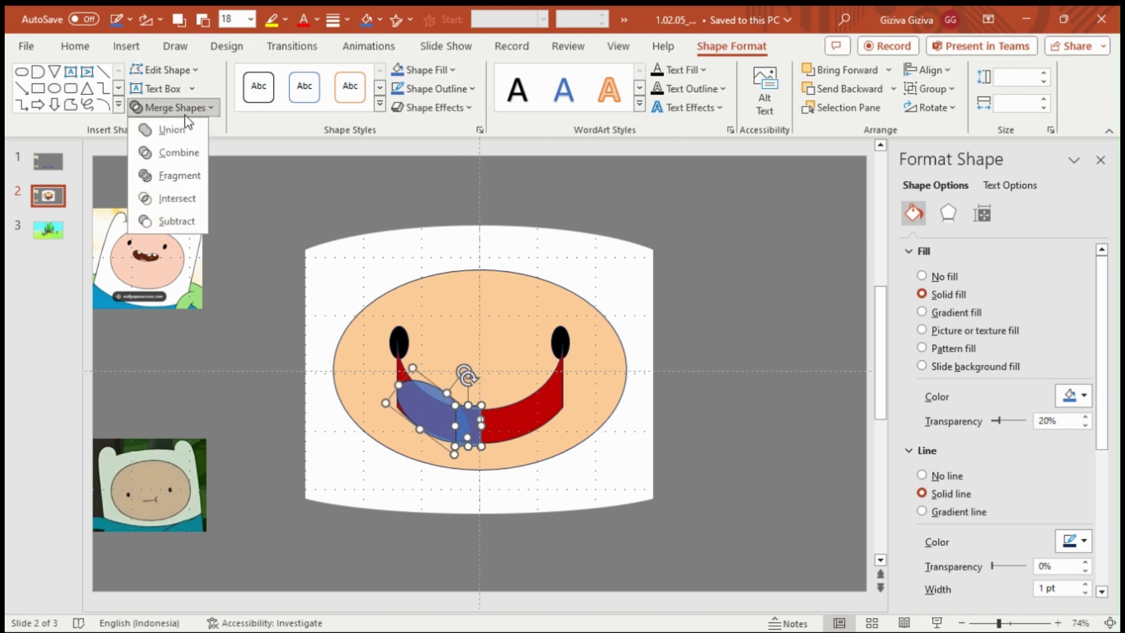
key(Up)
key(Up)
key(Up)
key(Up)
key(Up)
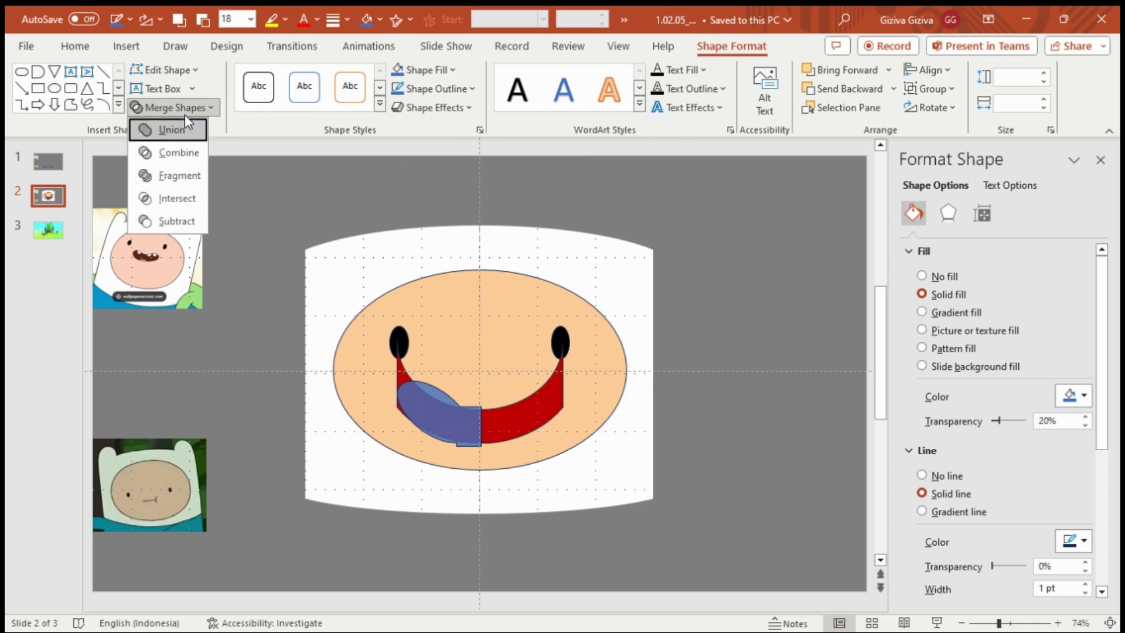
key(Return)
- Intersect the merged blue shape with the red mouth, leaving its left half
shift+click(495, 414)
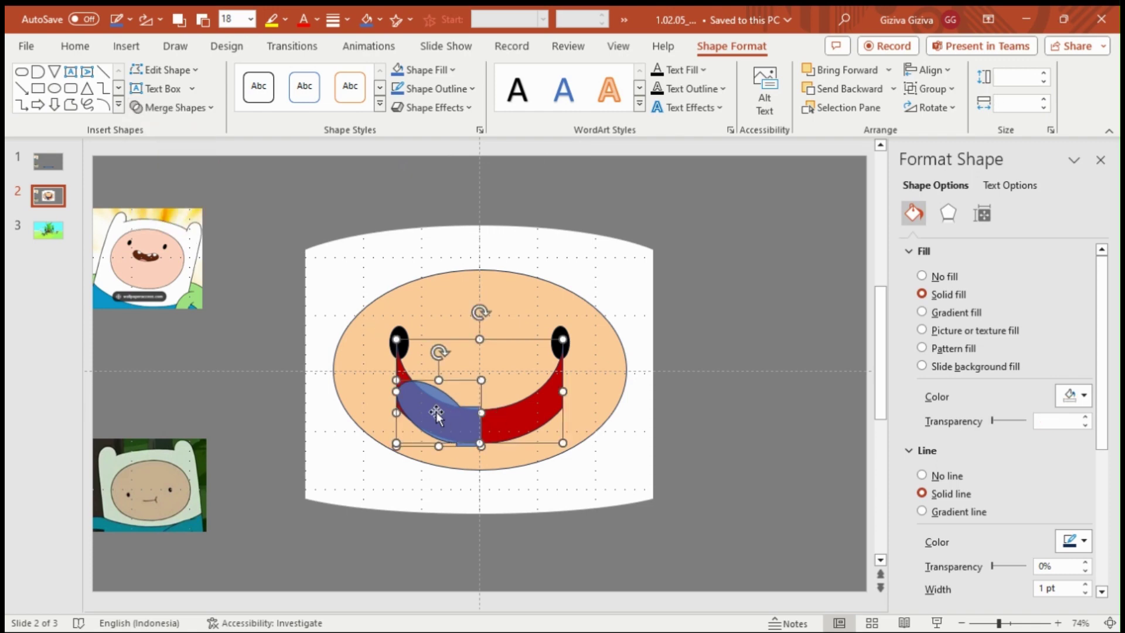
click(209, 108)
key(Down)
key(Down)
key(Down)
key(Down)
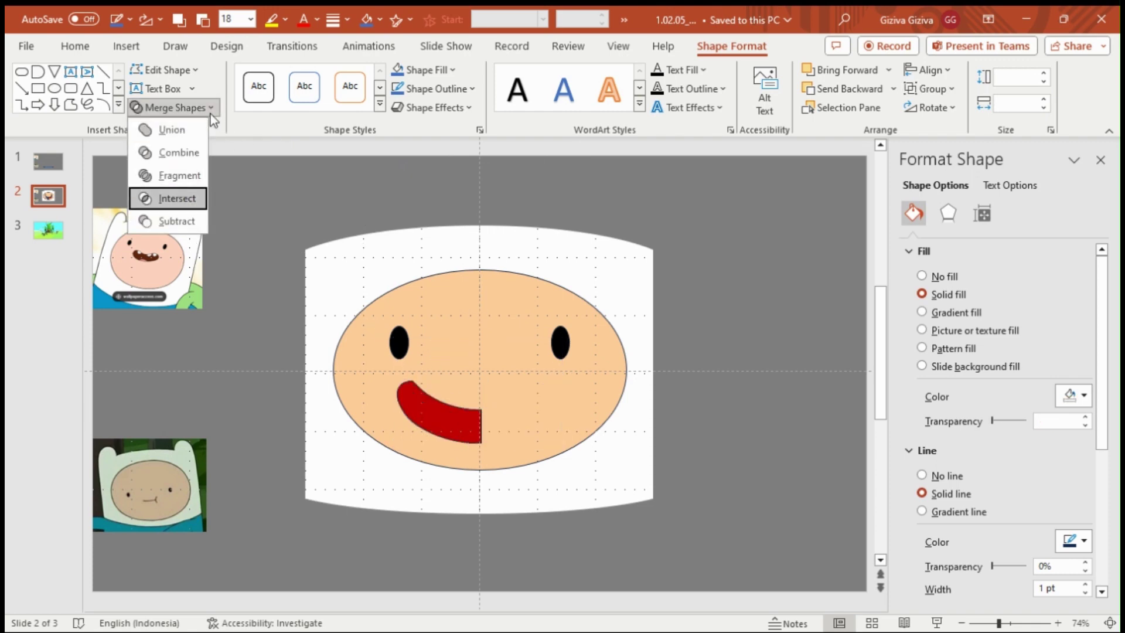
key(Return)
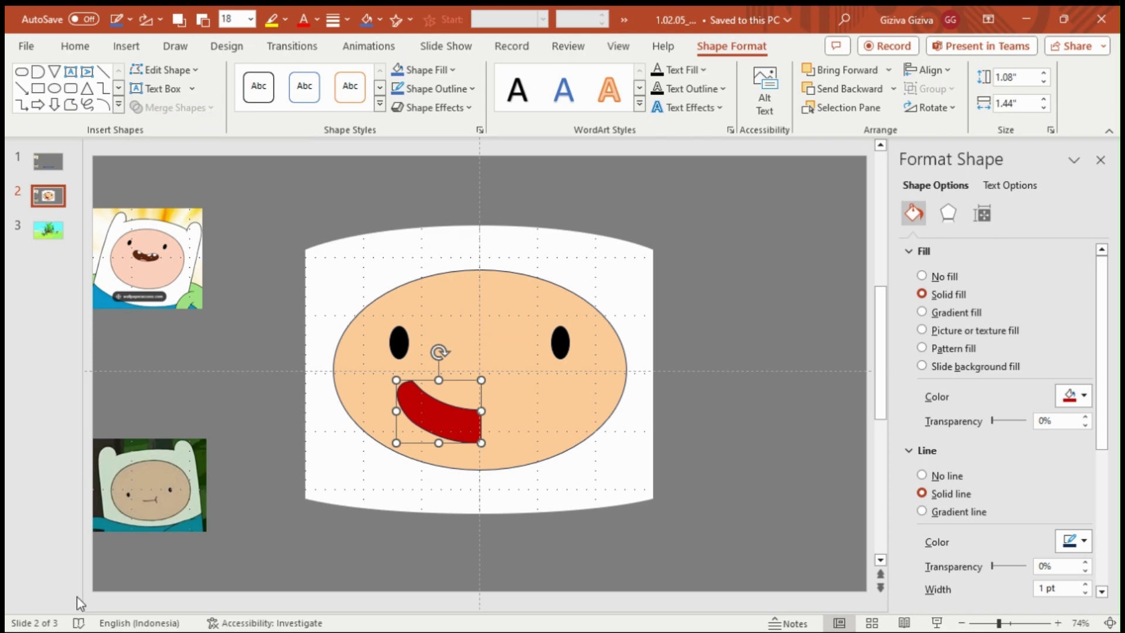
- Duplicate the mouth half, move it right and flip it horizontally
right_click(430, 419)
key(c)
right_click(430, 420)
key(ctrl+v)
drag(476, 432, 511, 420)
click(912, 108)
click(964, 198)
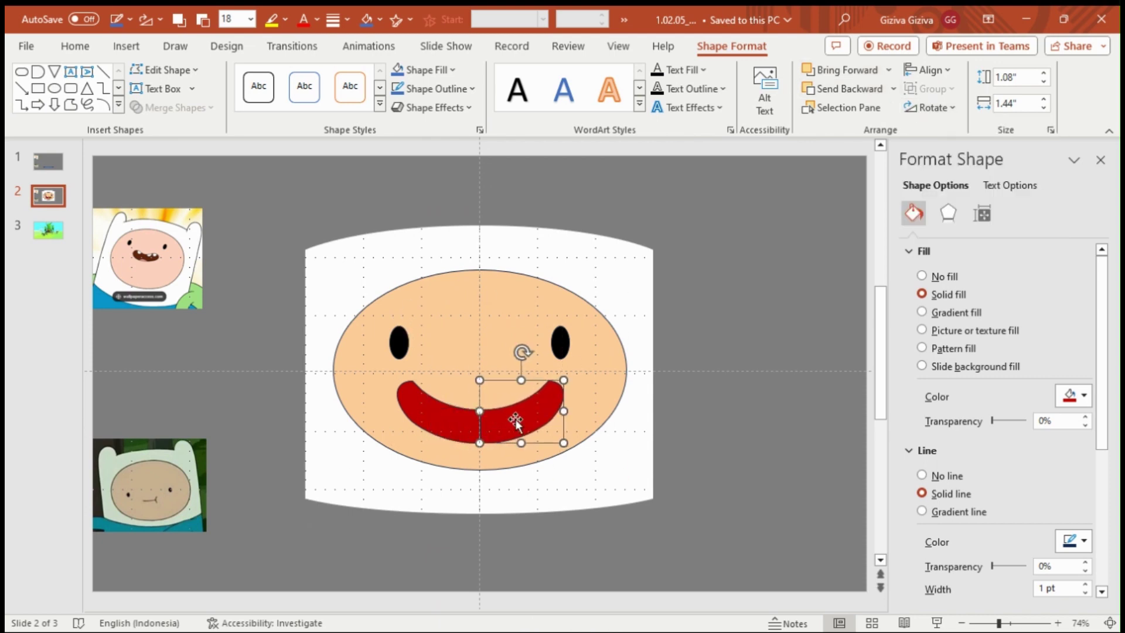
- Union the left and right mouth halves into one smile
key(Escape)
click(495, 423)
shift+click(444, 416)
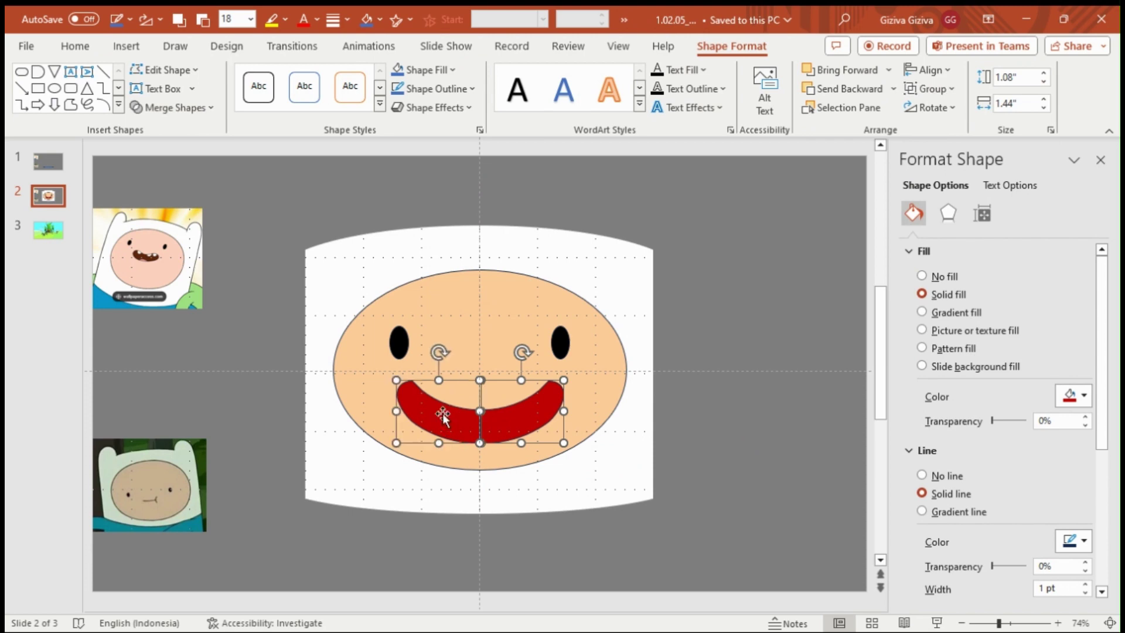
click(169, 107)
click(168, 129)
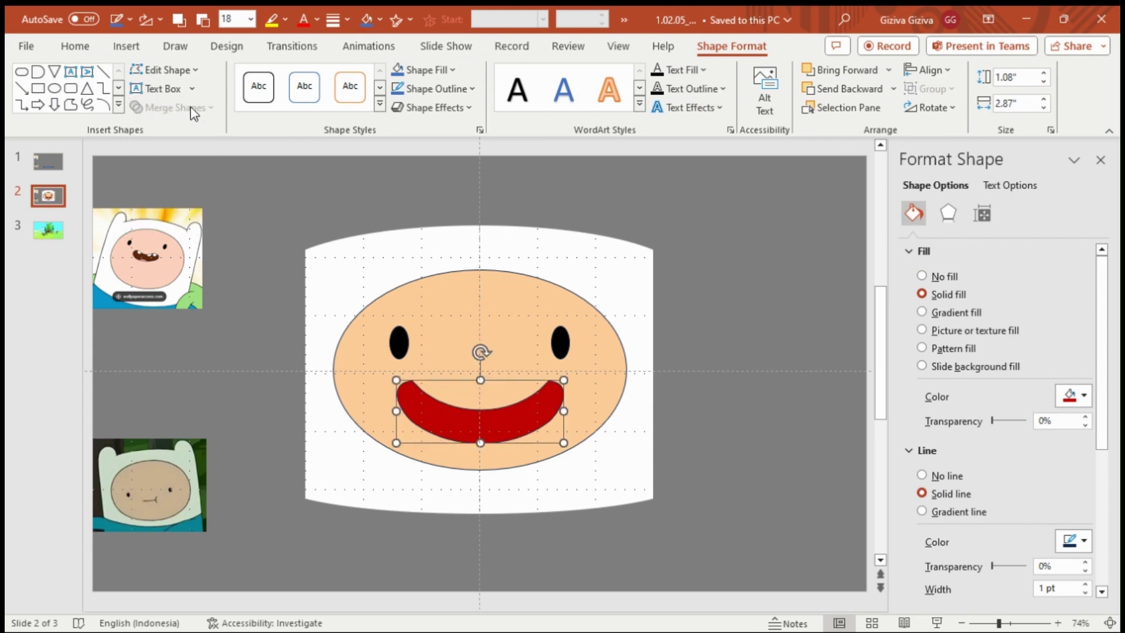
- Make the smile narrower and shorter, and raise it just below the eyes
click(728, 500)
click(480, 416)
key(shift+Left)
key(shift+Left)
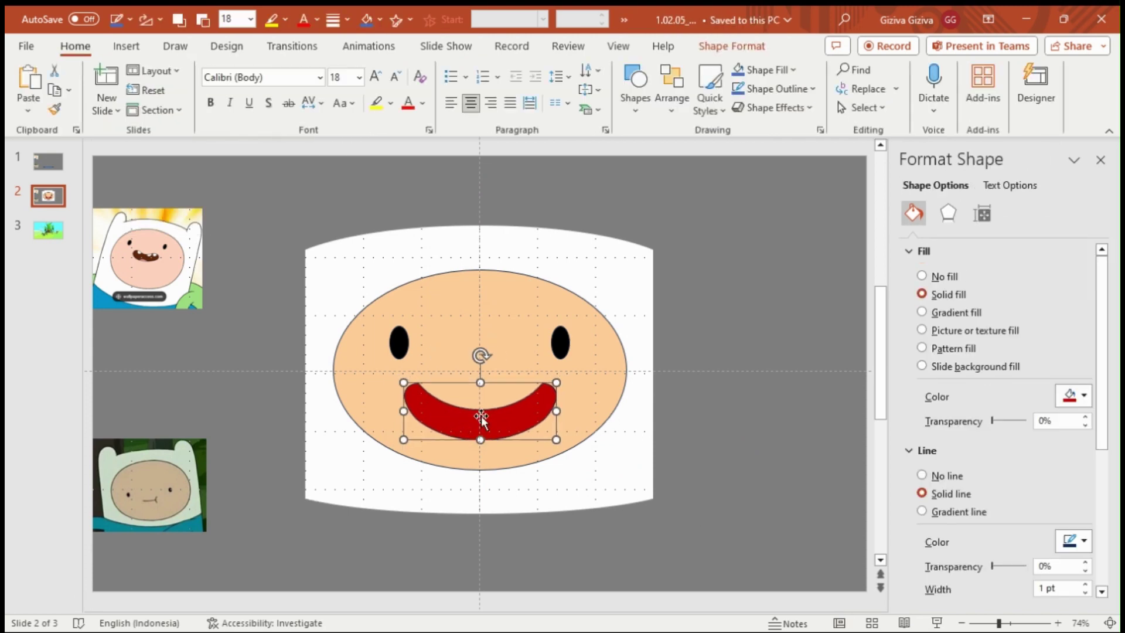
key(shift+Up)
key(Up)
key(Up)
key(shift+Left)
key(shift+Left)
key(shift+Up)
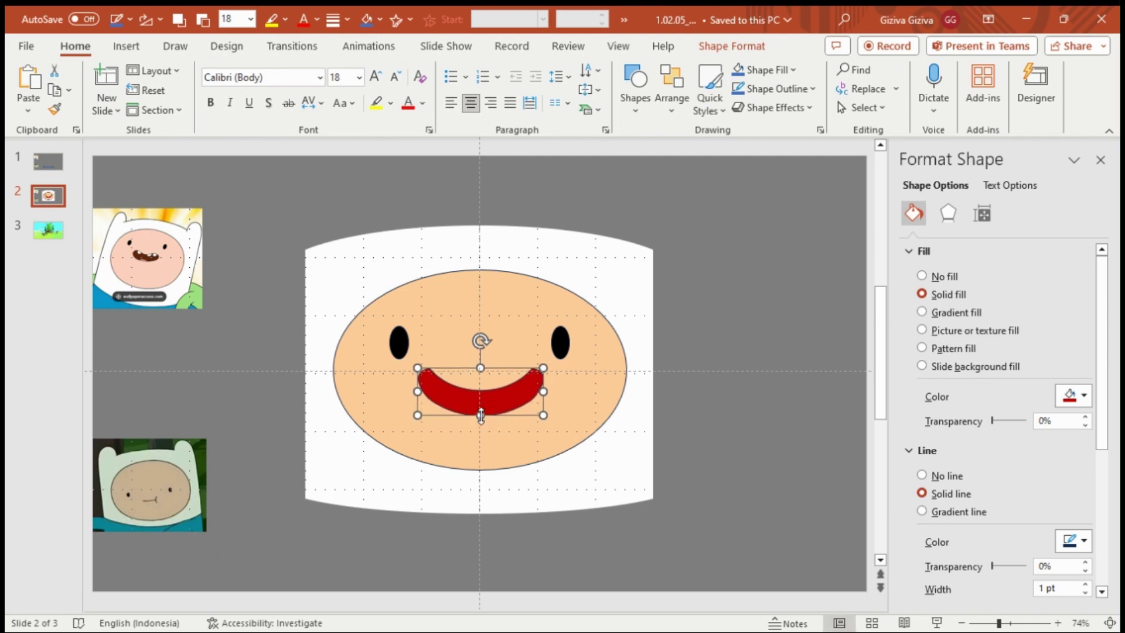
key(Up)
key(Up)
key(shift+Up)
key(shift+Up)
key(Down)
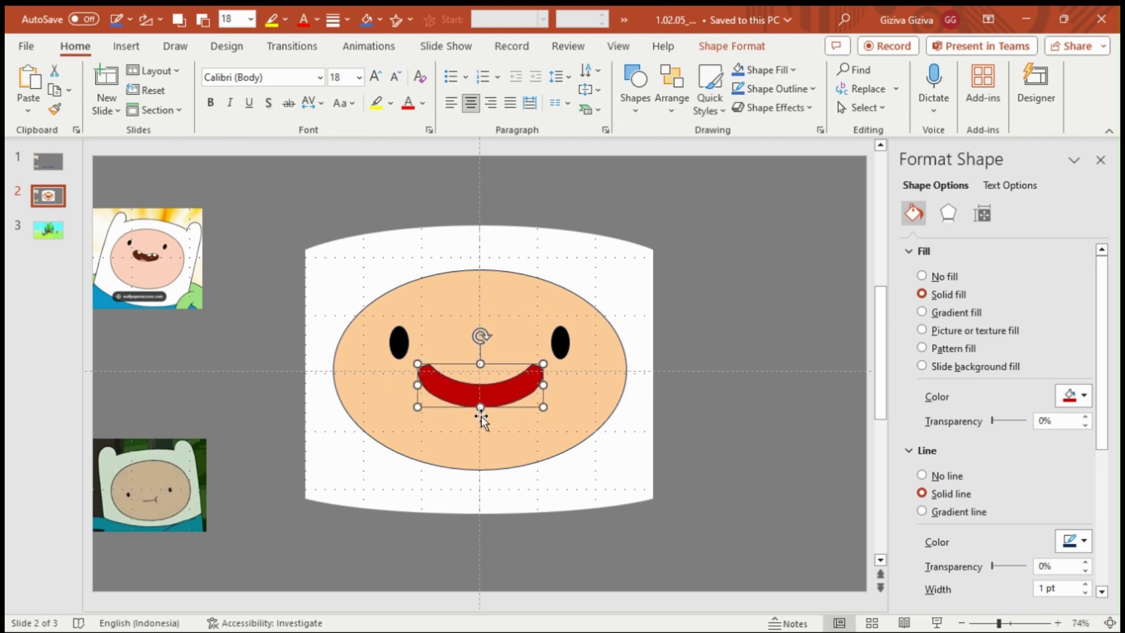
click(701, 399)
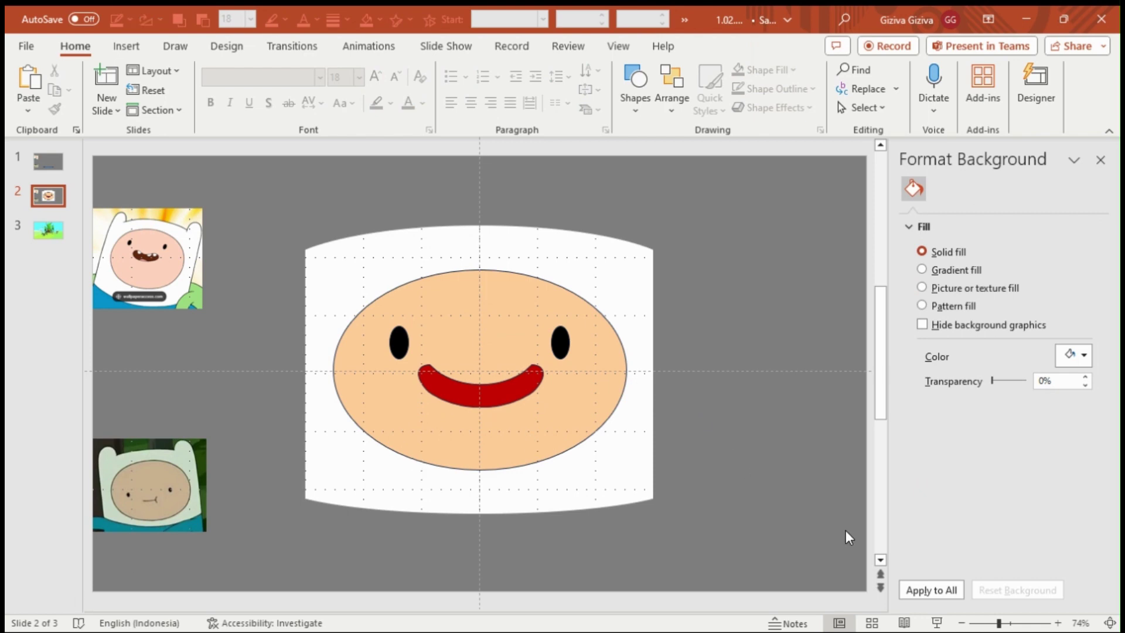
- Zoom to 140% and draw a Flowchart Delay shape, filled white and rotated 90° right
click(1057, 623)
click(1056, 623)
click(1057, 623)
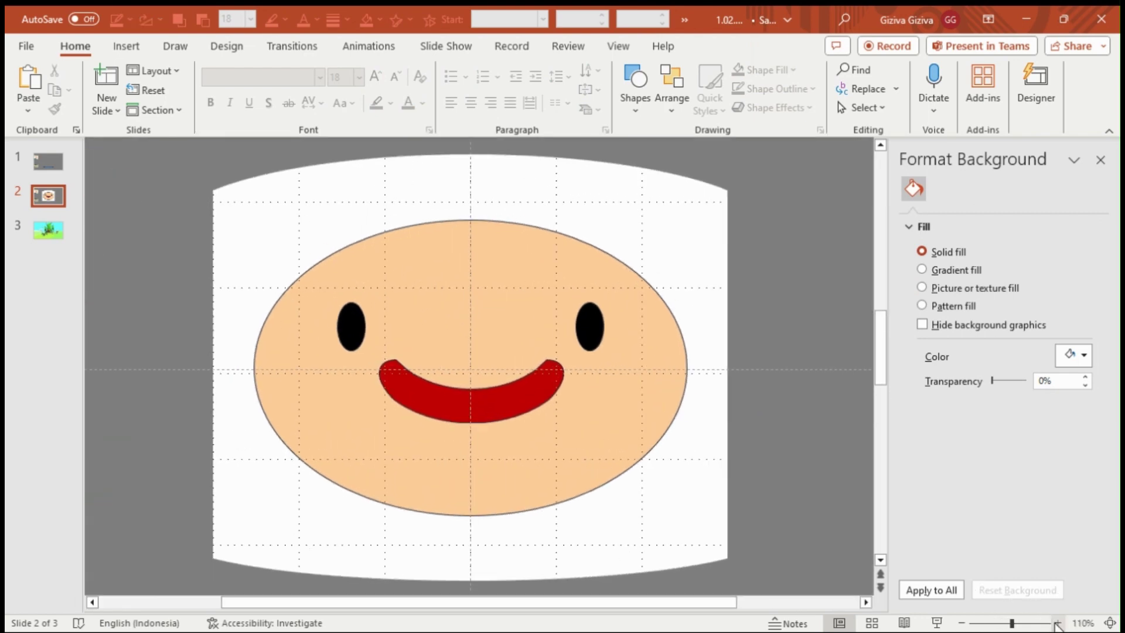
click(1057, 623)
click(1056, 623)
click(1056, 623)
click(635, 87)
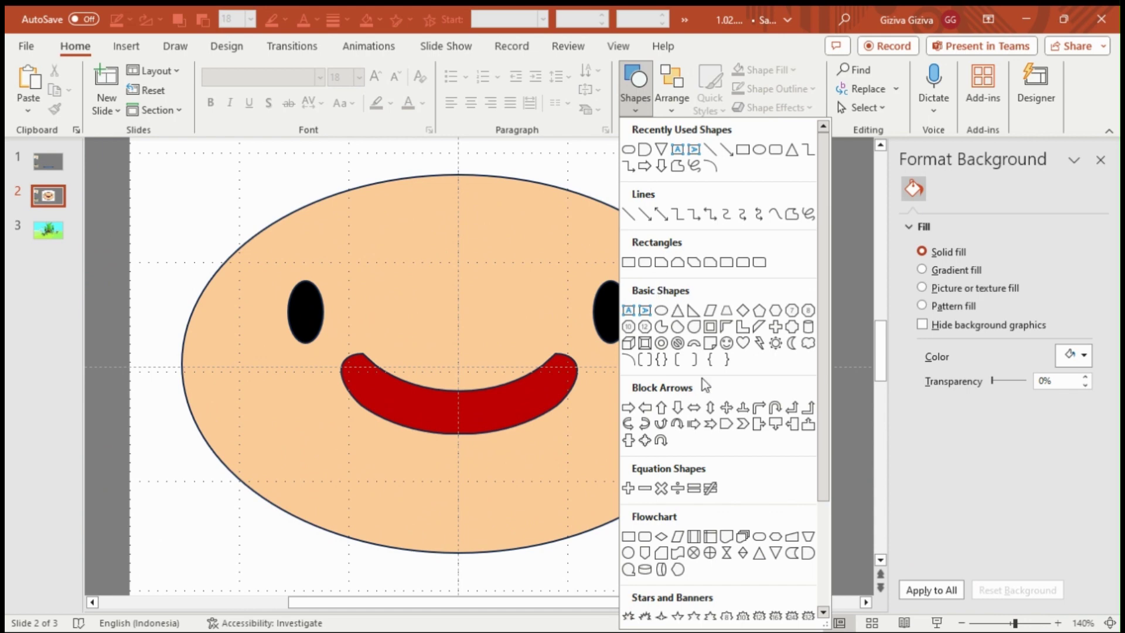
click(807, 553)
drag(634, 365, 708, 437)
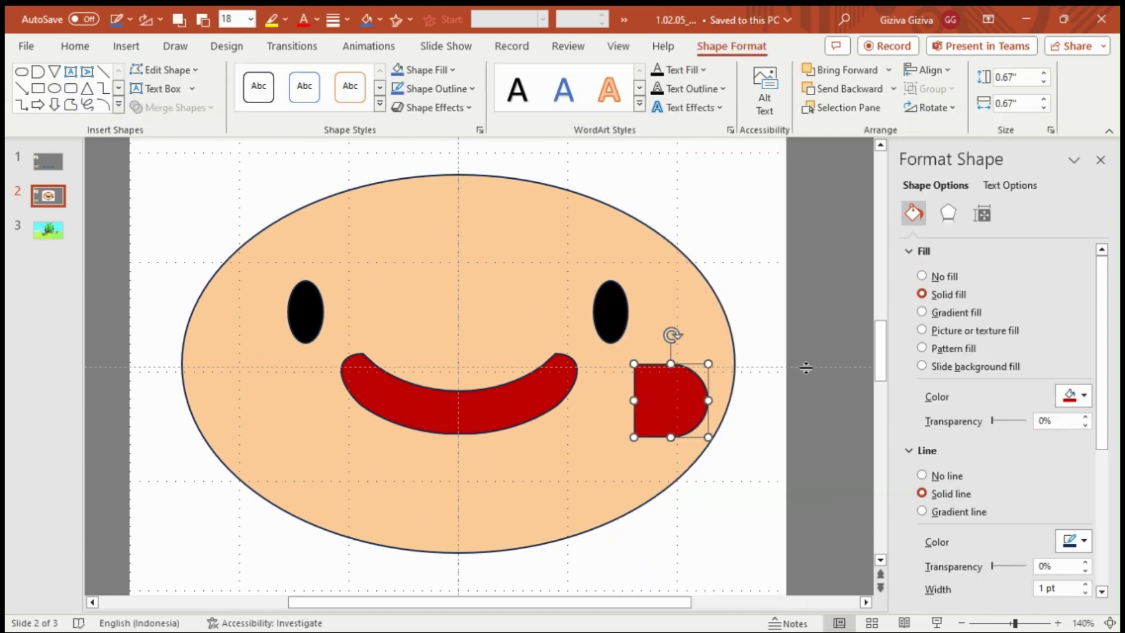
click(1082, 394)
click(989, 166)
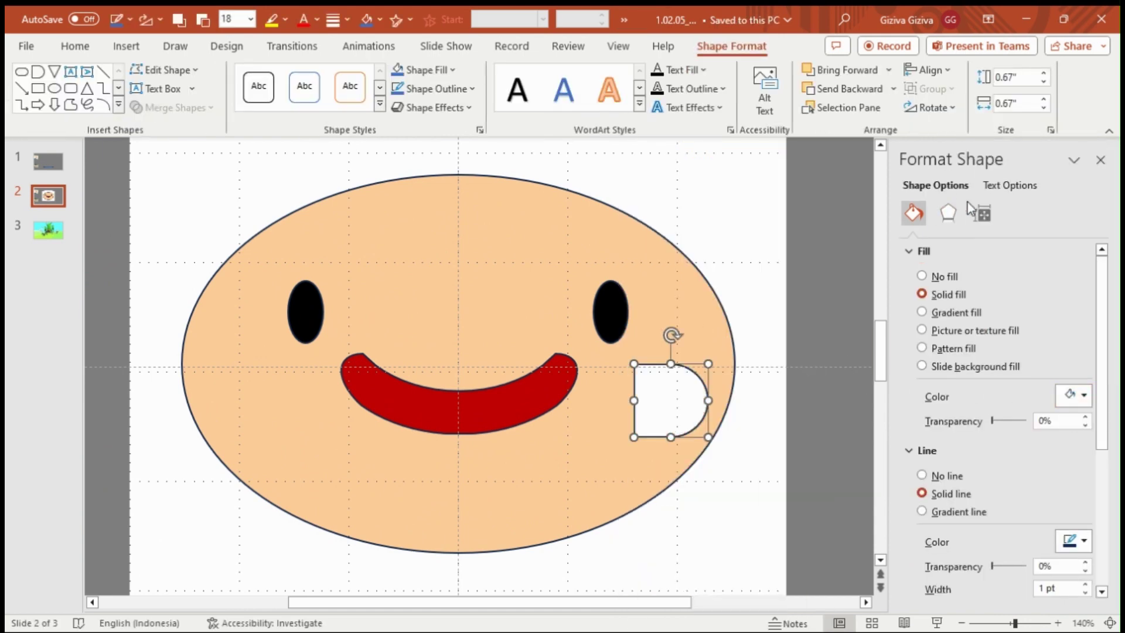
click(932, 107)
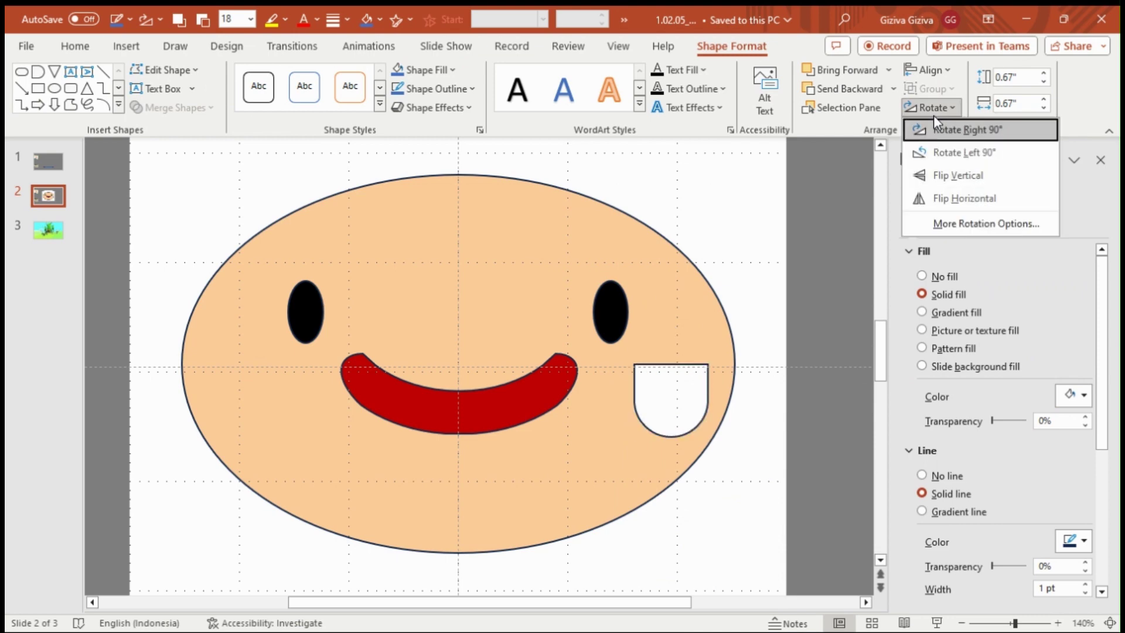
click(966, 129)
- Shrink the tooth to 0.31" by 0.34" and place it at the smile's top left
drag(644, 375, 398, 367)
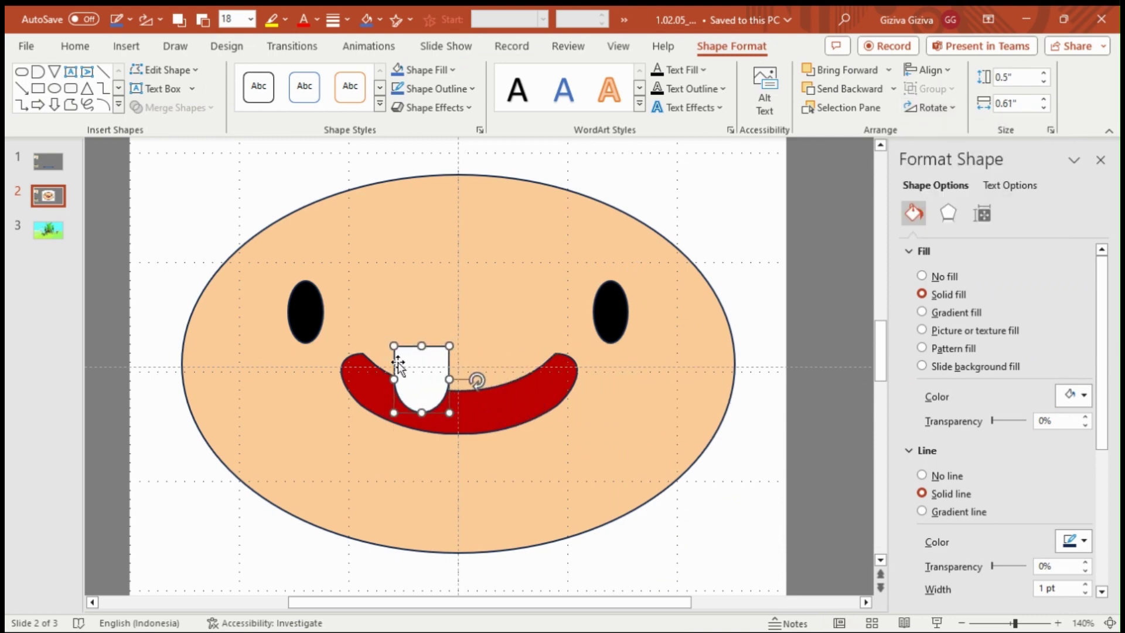
key(shift+Left)
key(shift+Left)
key(shift+Left)
key(shift+Up)
key(shift+Up)
key(shift+Up)
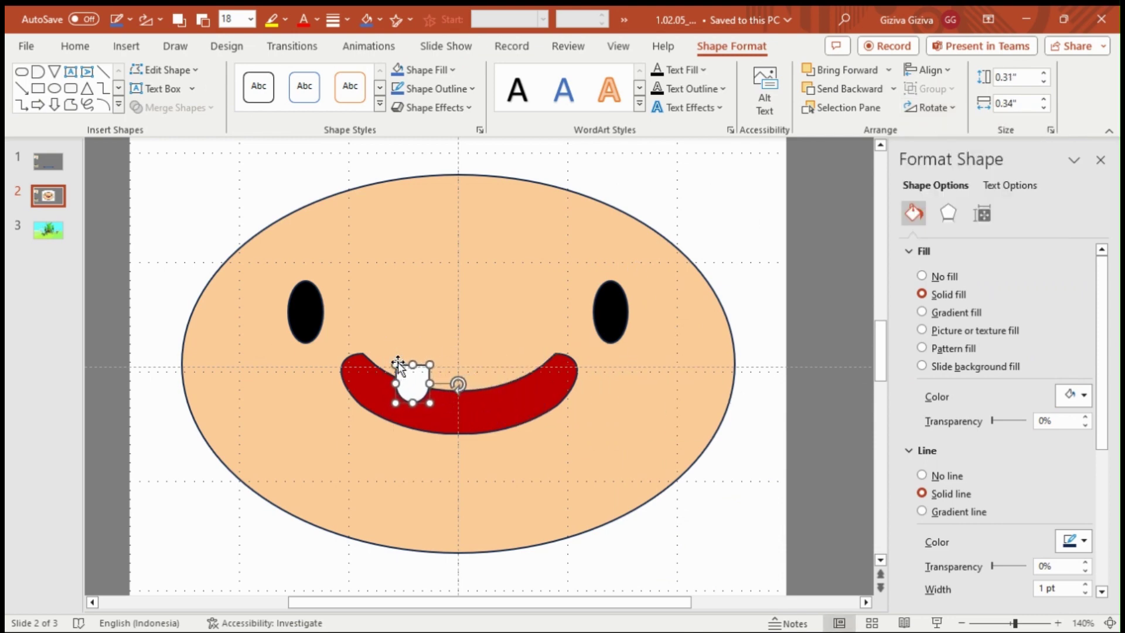
key(Left)
key(Left)
key(Left)
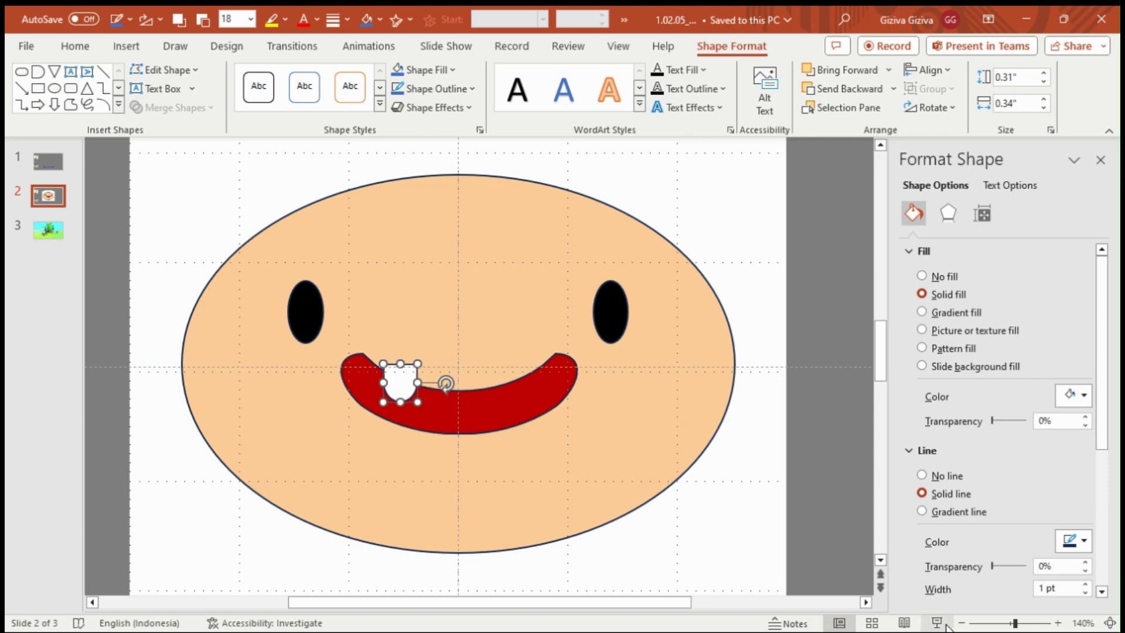
drag(1016, 623, 999, 622)
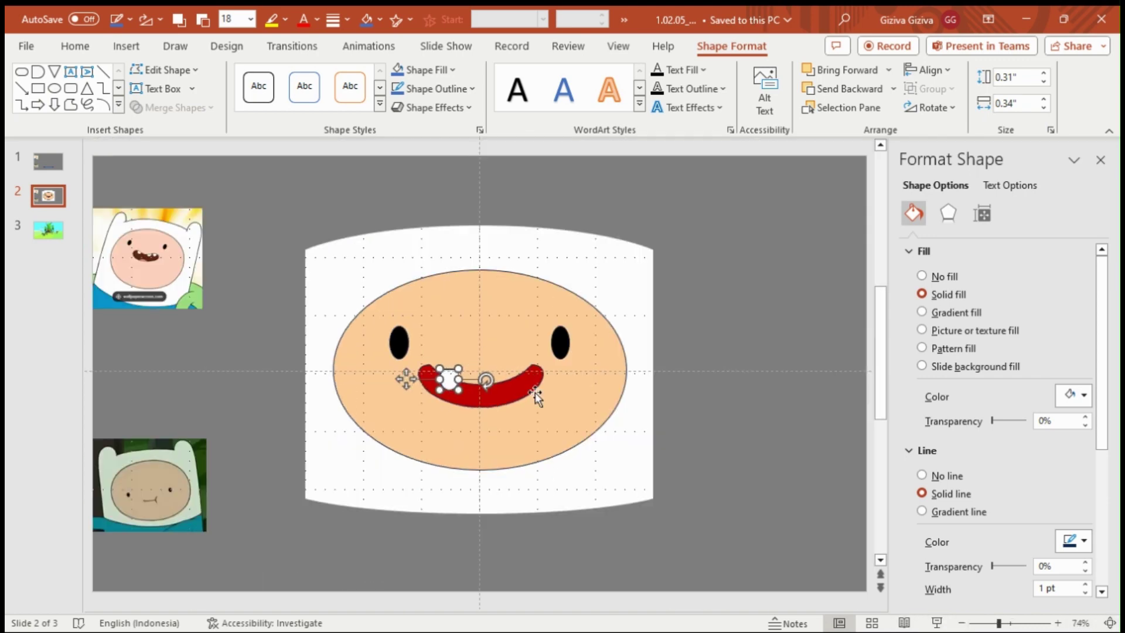
drag(455, 381, 449, 378)
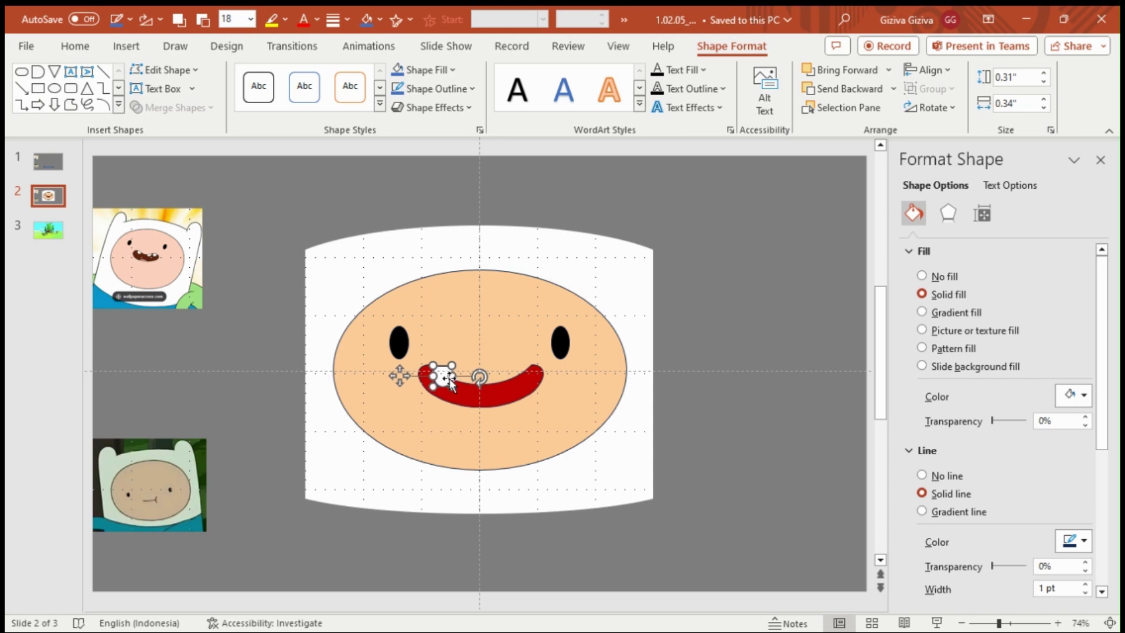
- Apply the grey background to all slides and duplicate slide 2 as slide 3
click(59, 201)
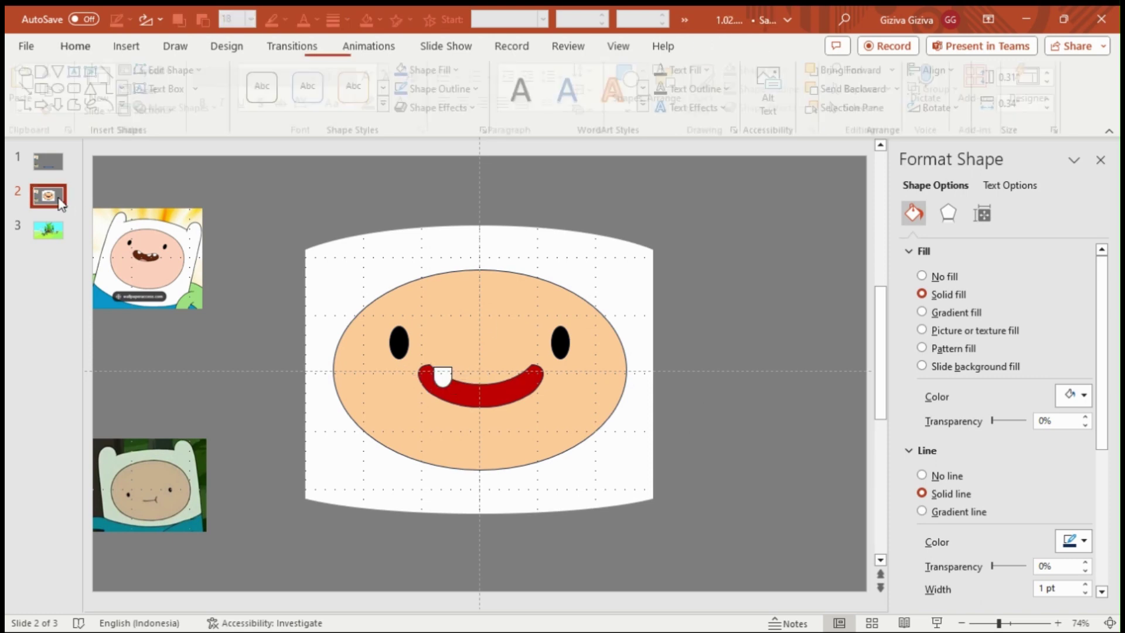
right_click(60, 200)
click(778, 323)
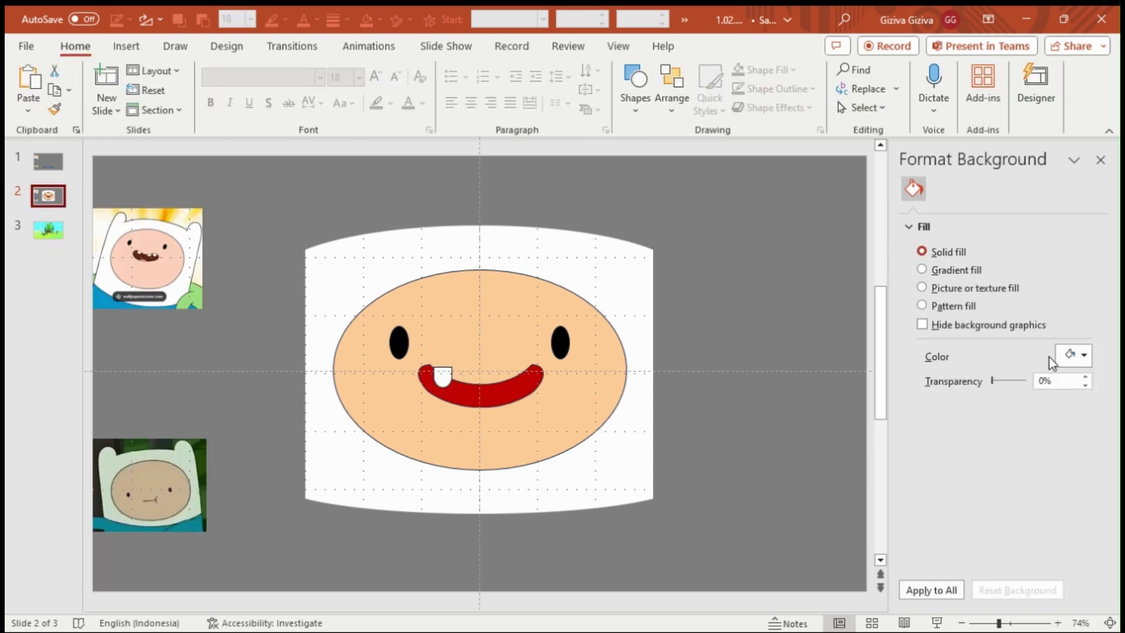
click(917, 589)
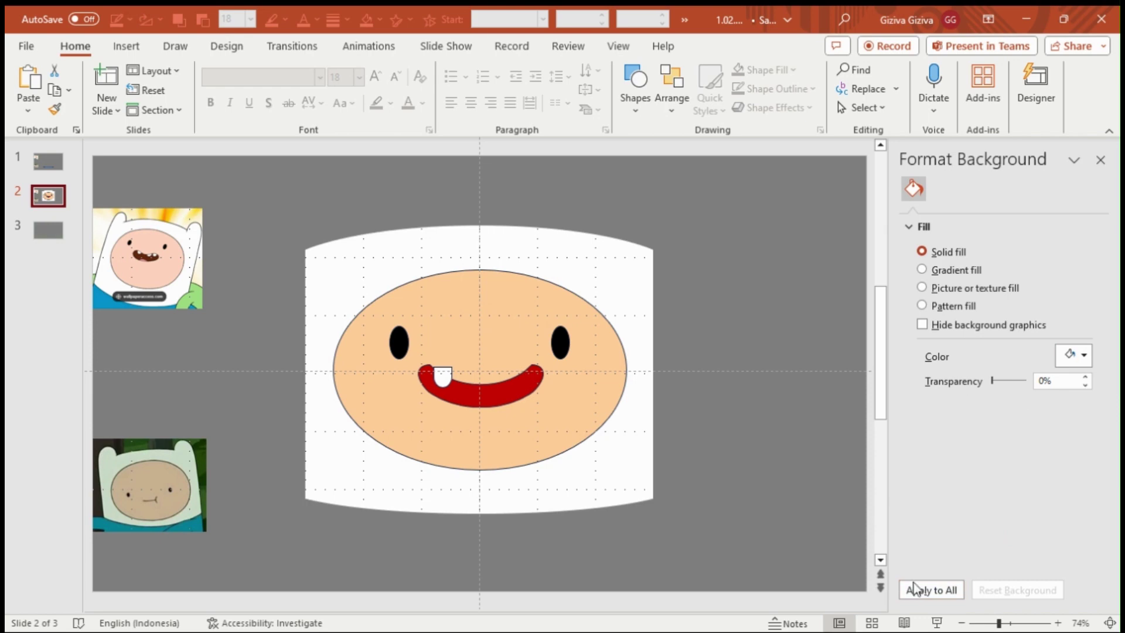
right_click(65, 200)
click(87, 255)
right_click(65, 200)
click(103, 304)
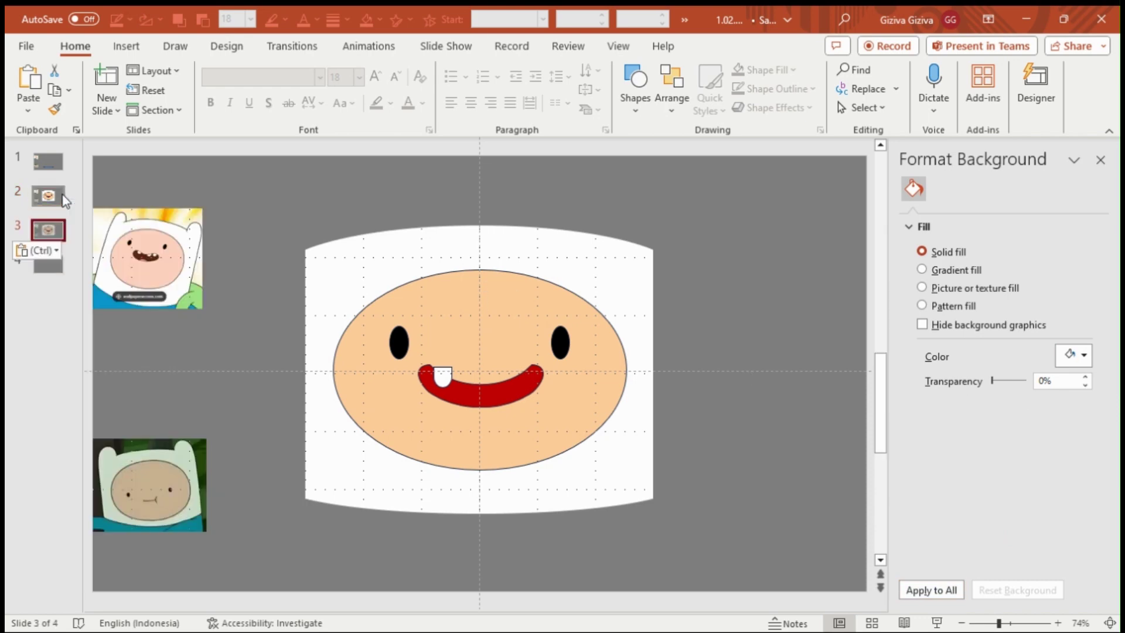
- On slide 2, intersect the white tooth with the red mouth to trim it
click(63, 198)
click(1058, 623)
click(1058, 623)
click(1058, 622)
click(1058, 623)
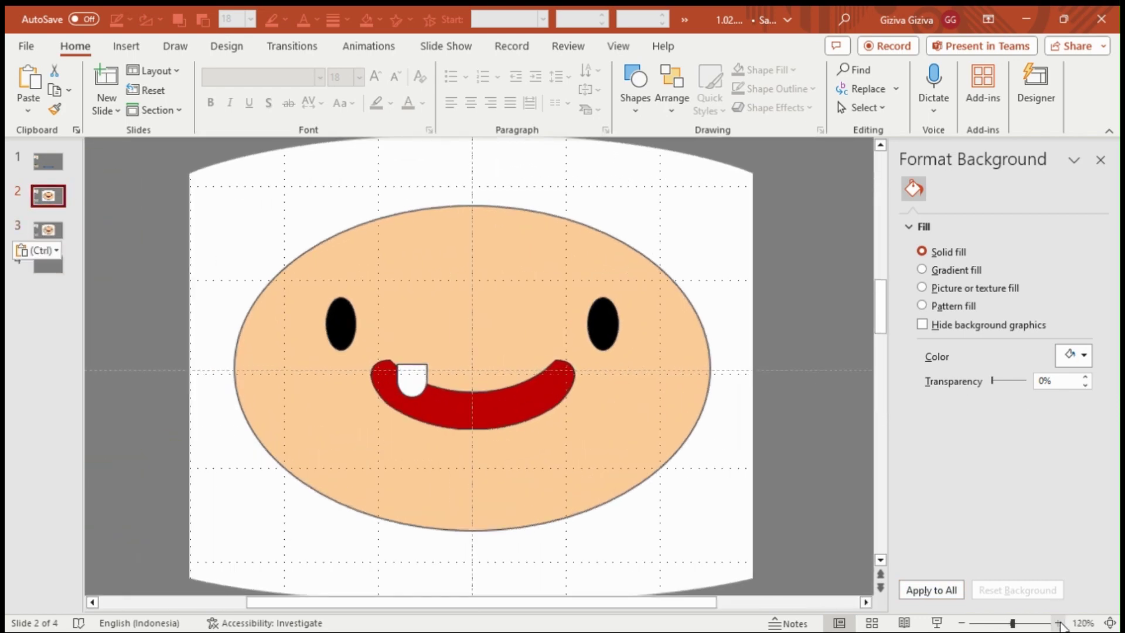
click(1058, 623)
click(412, 378)
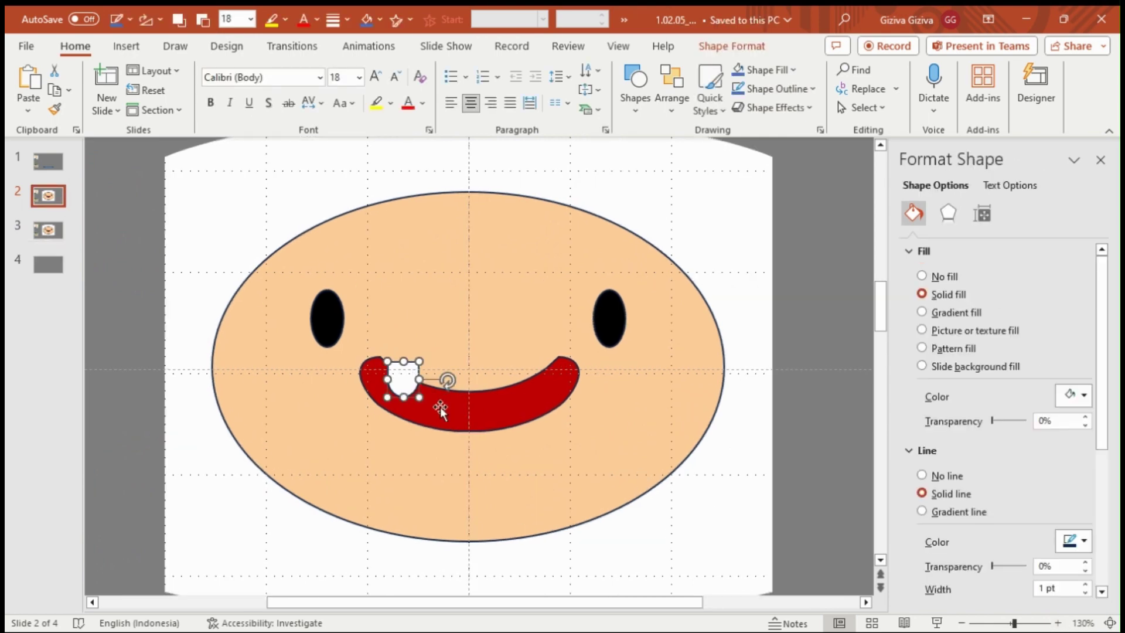
click(440, 407)
click(393, 375)
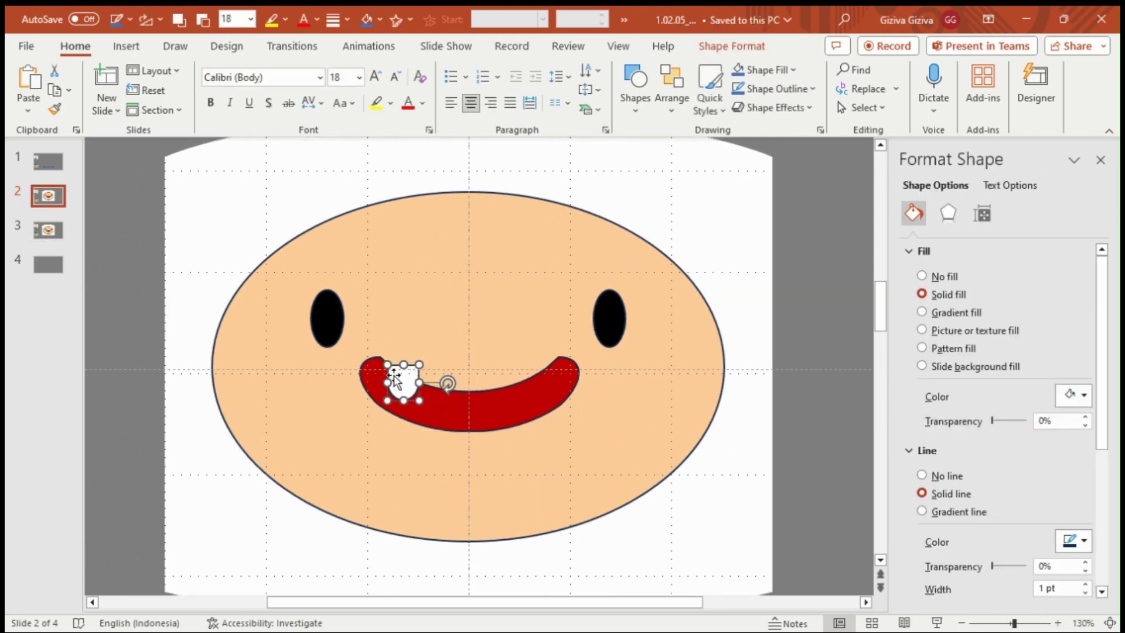
click(447, 406)
click(401, 380)
click(432, 400)
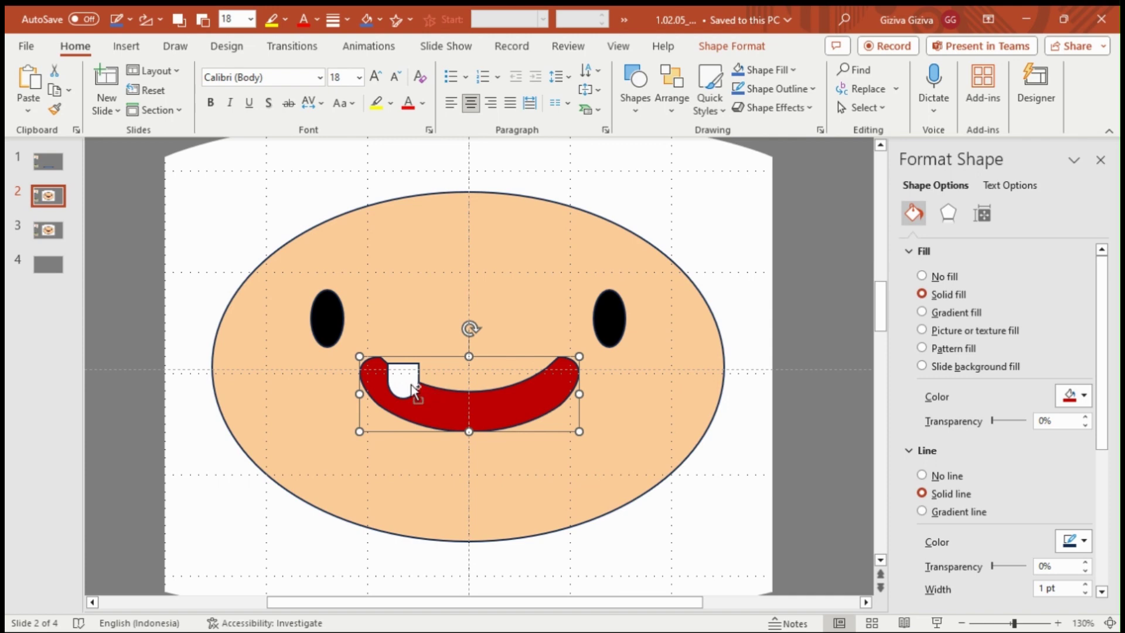
click(412, 385)
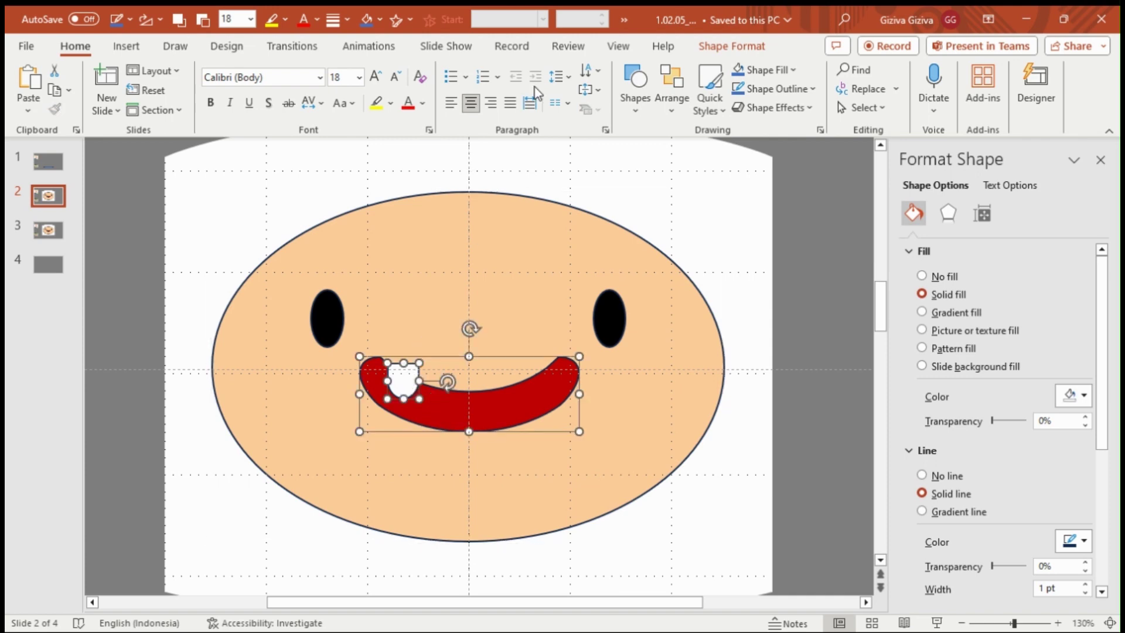
click(731, 46)
click(199, 108)
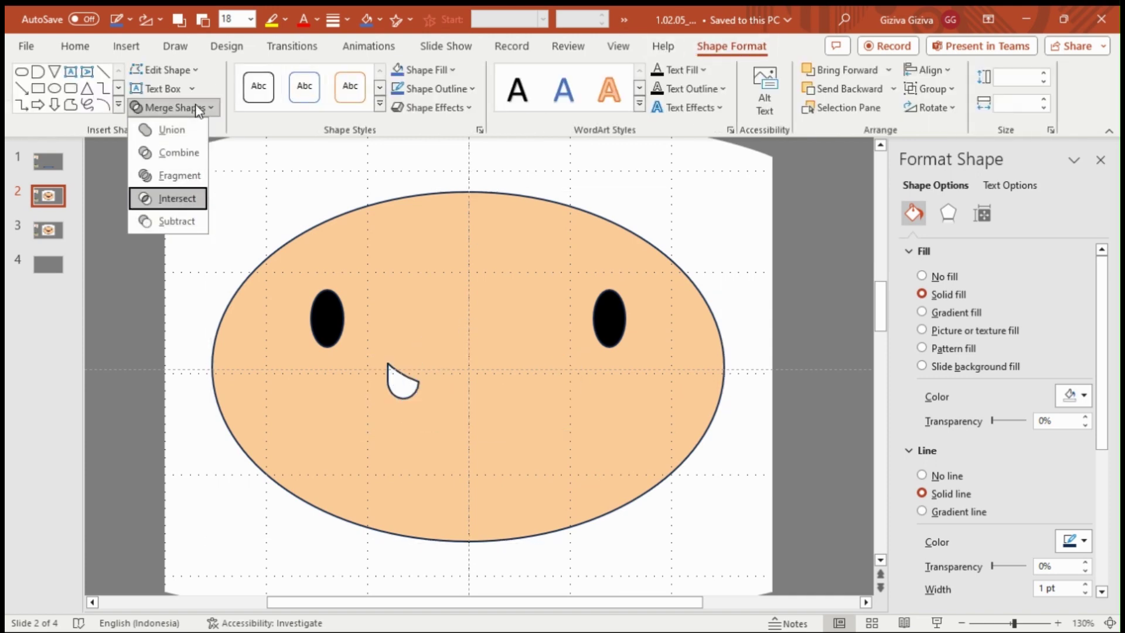
click(176, 198)
- Copy the trimmed tooth and select the old tooth on slide 3
right_click(389, 375)
click(434, 251)
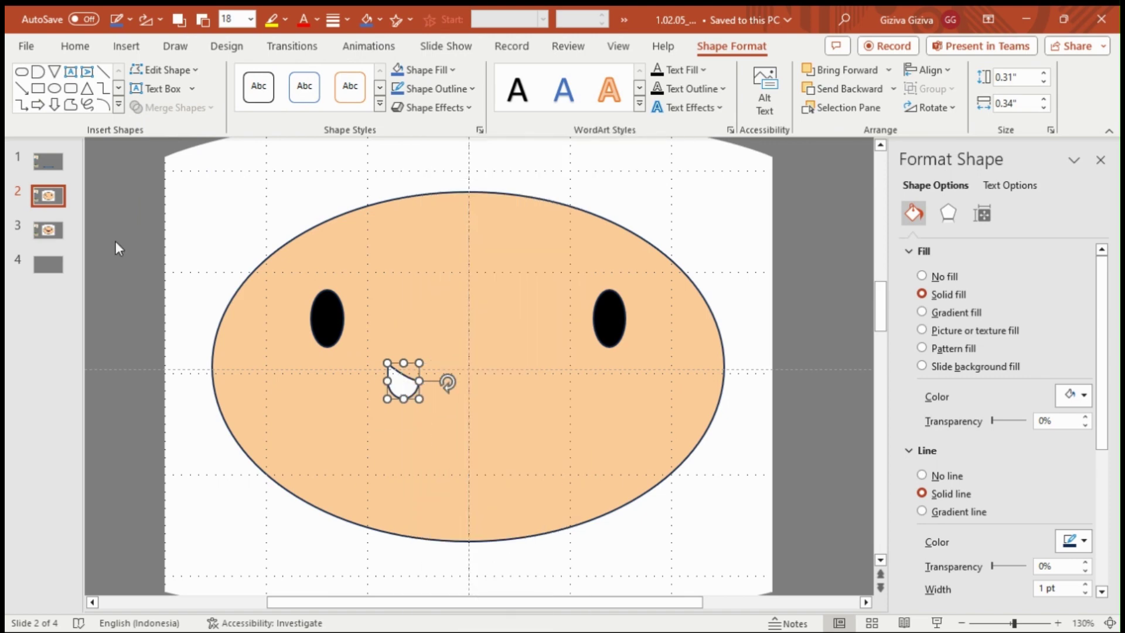
click(48, 229)
click(398, 369)
- Replace slide 3's old tooth with the pasted trimmed tooth
key(Delete)
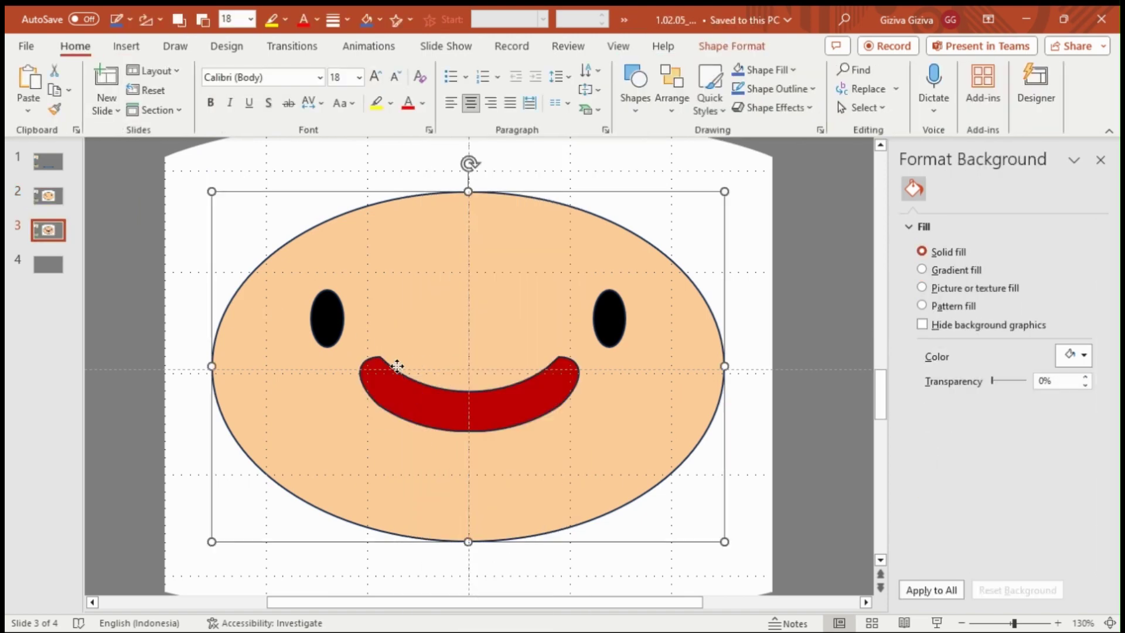
right_click(397, 366)
click(437, 251)
click(82, 598)
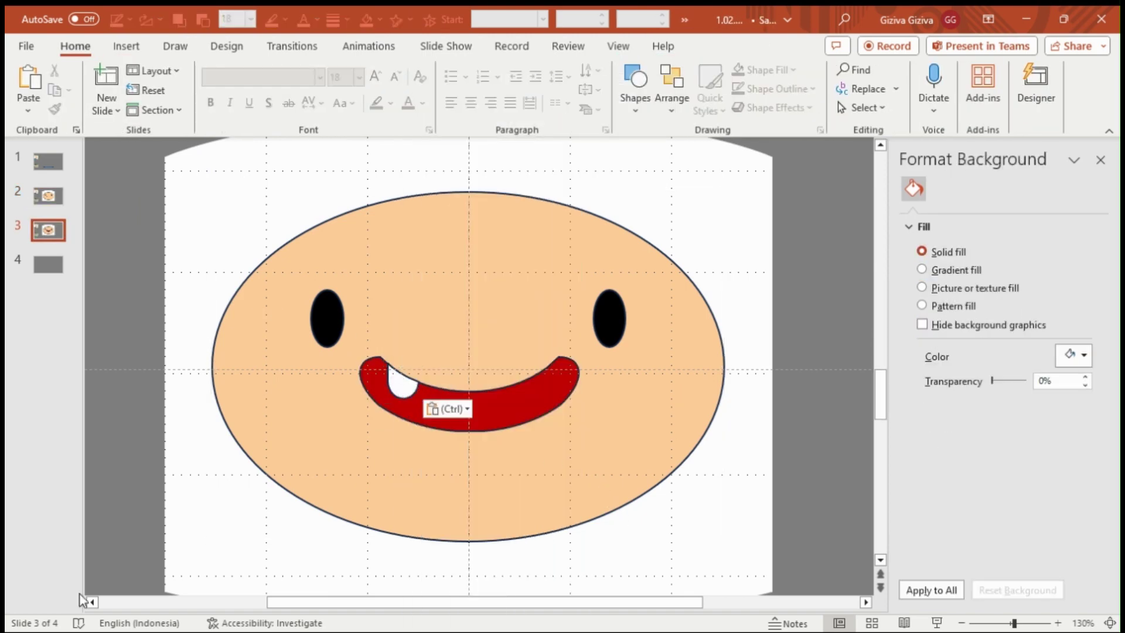
click(393, 382)
- Duplicate the tooth, move the copy to the mouth's right corner and flip it horizontally
right_click(395, 391)
click(395, 391)
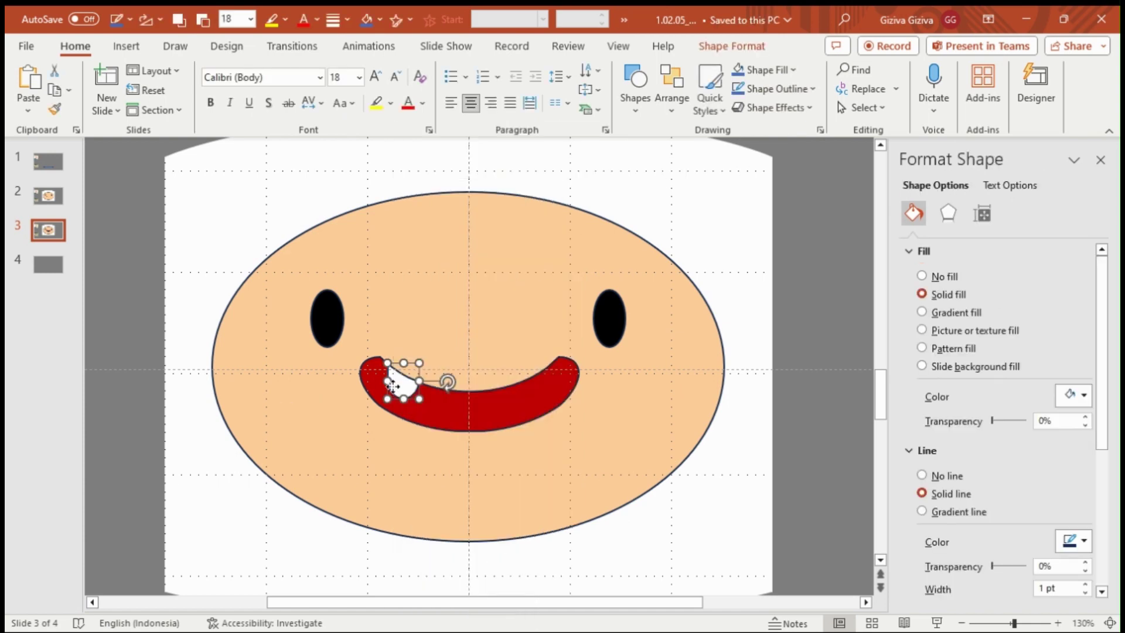
right_click(396, 394)
key(ctrl+v)
drag(400, 394, 586, 373)
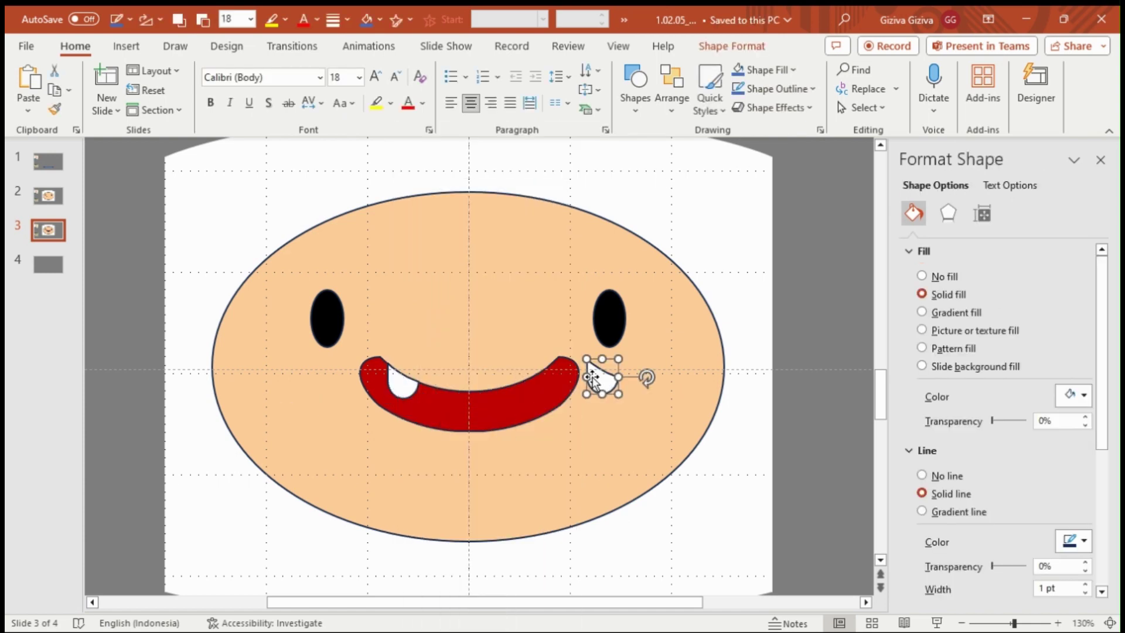
click(732, 47)
click(934, 108)
click(943, 198)
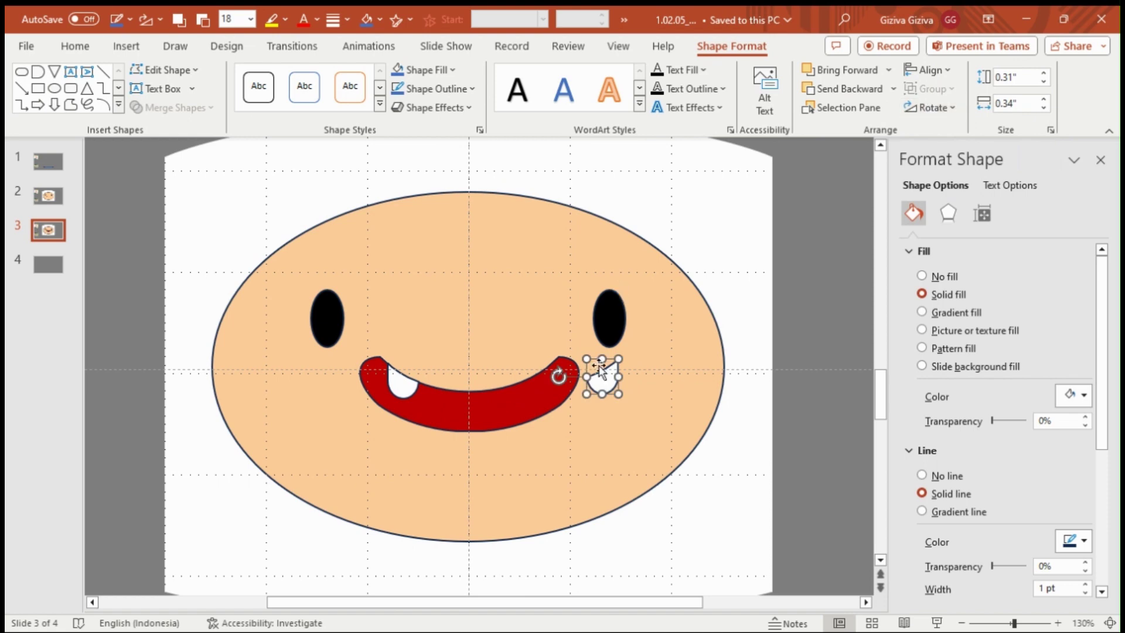
- Align both teeth to the same height, settle the right tooth in its corner, and shift the hood slightly right
shift+click(412, 388)
click(842, 107)
click(928, 70)
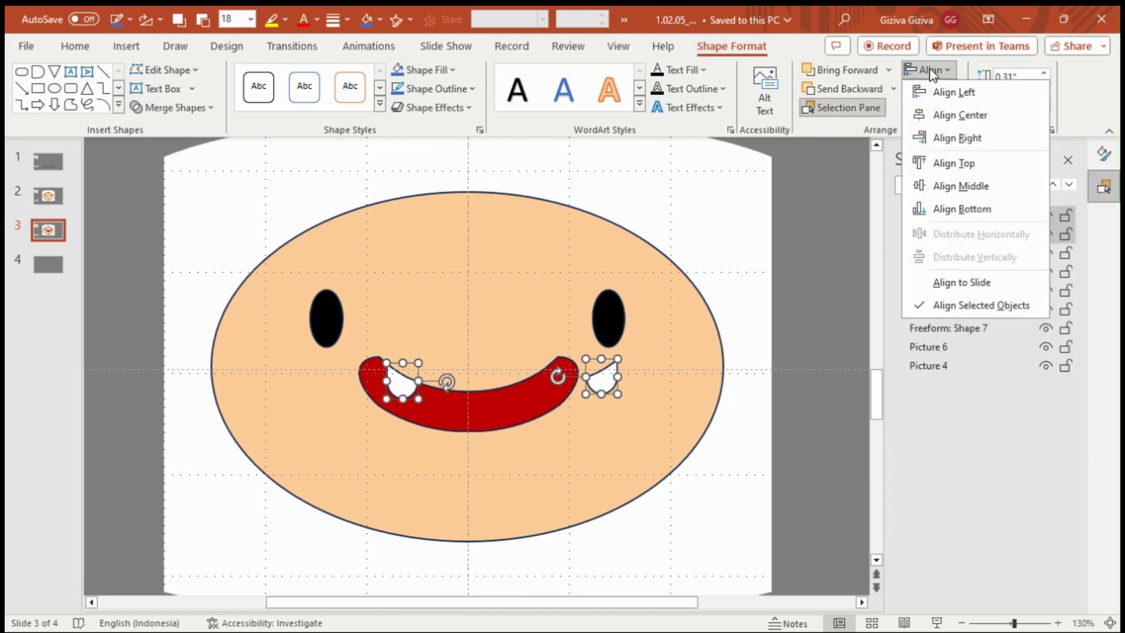
click(961, 186)
click(752, 439)
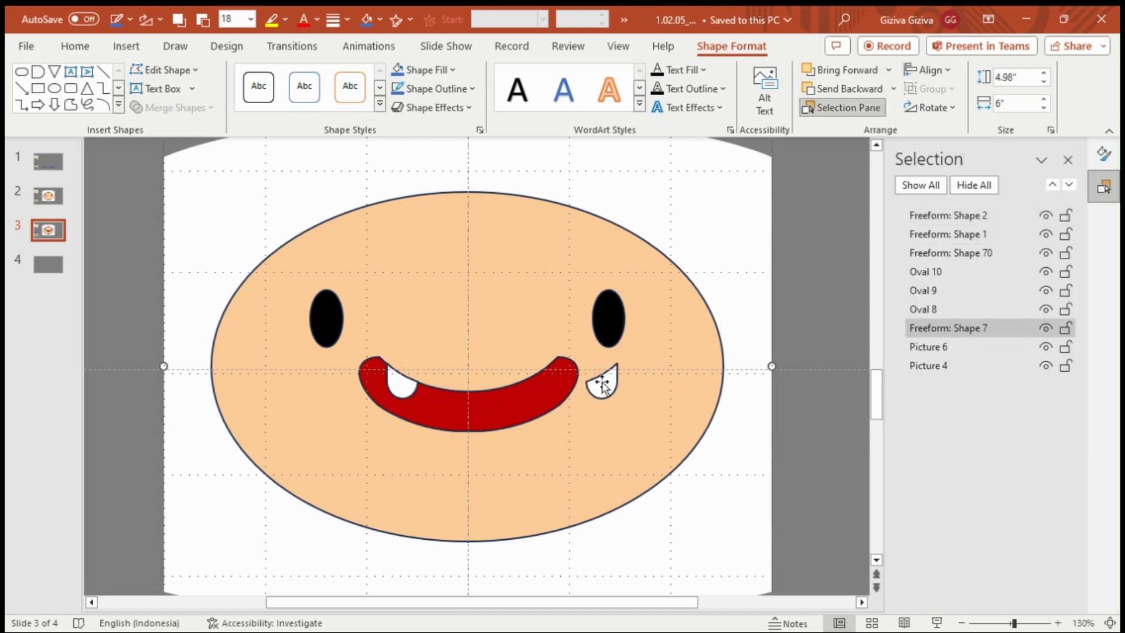
click(603, 384)
drag(603, 381, 541, 384)
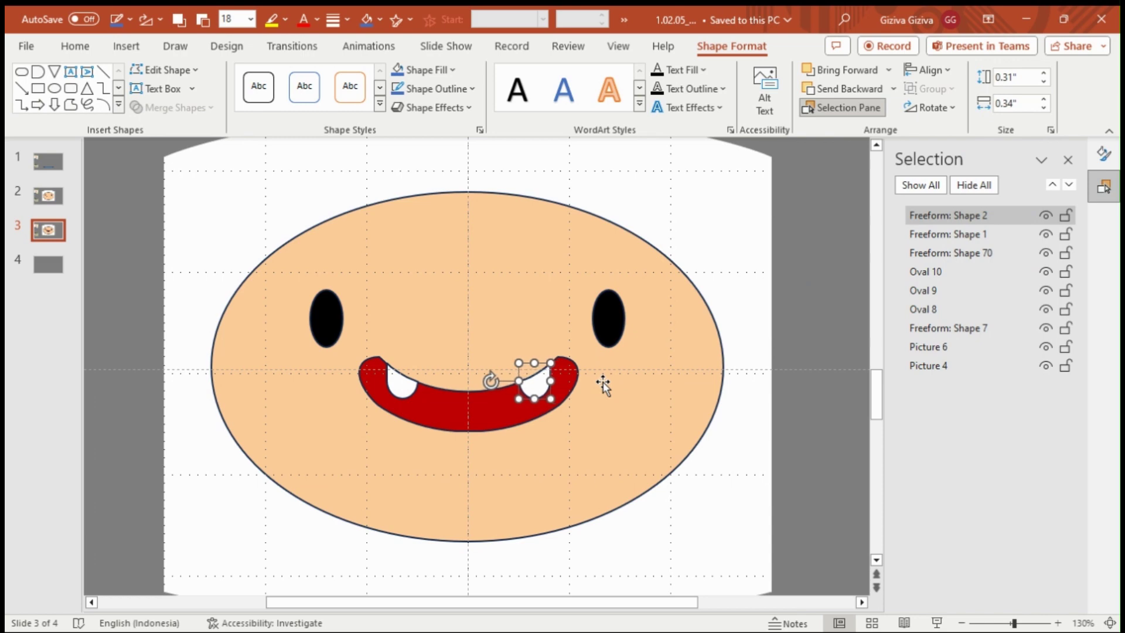
drag(739, 494, 748, 494)
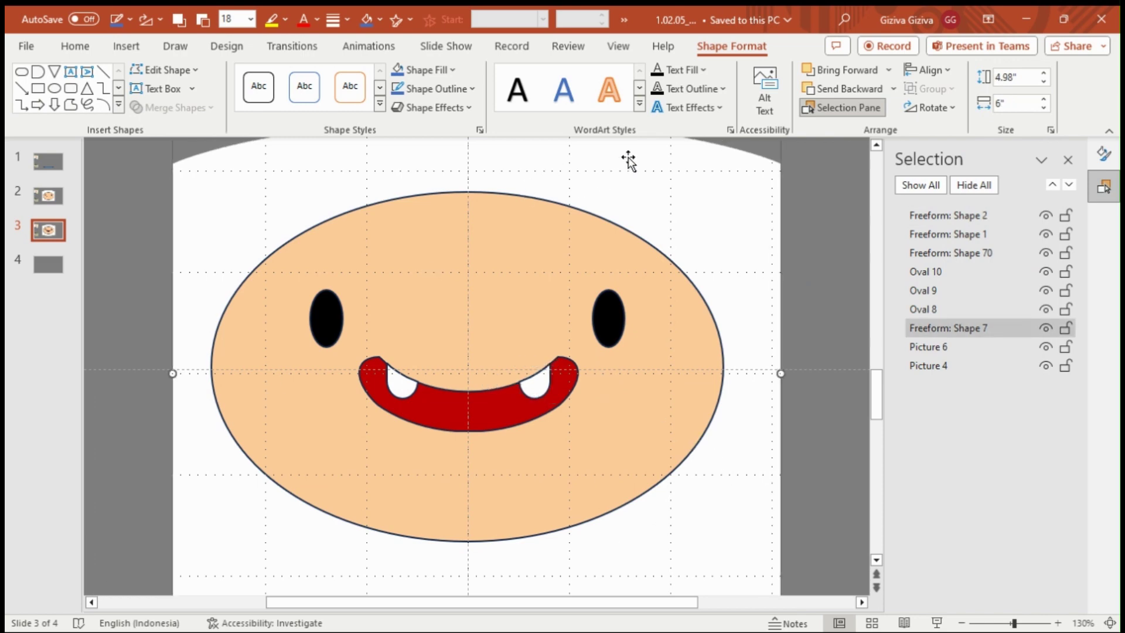
- Insert a 1-inch circle filled light pink with 20% transparency
click(815, 203)
click(635, 94)
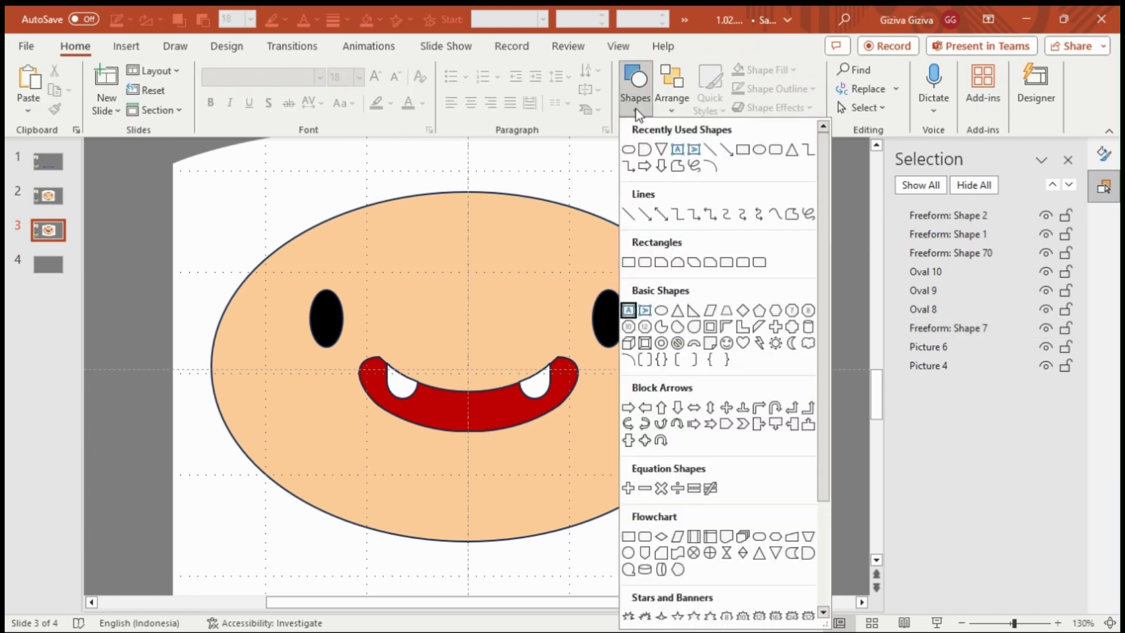
key(Right)
key(Right)
key(Return)
click(479, 129)
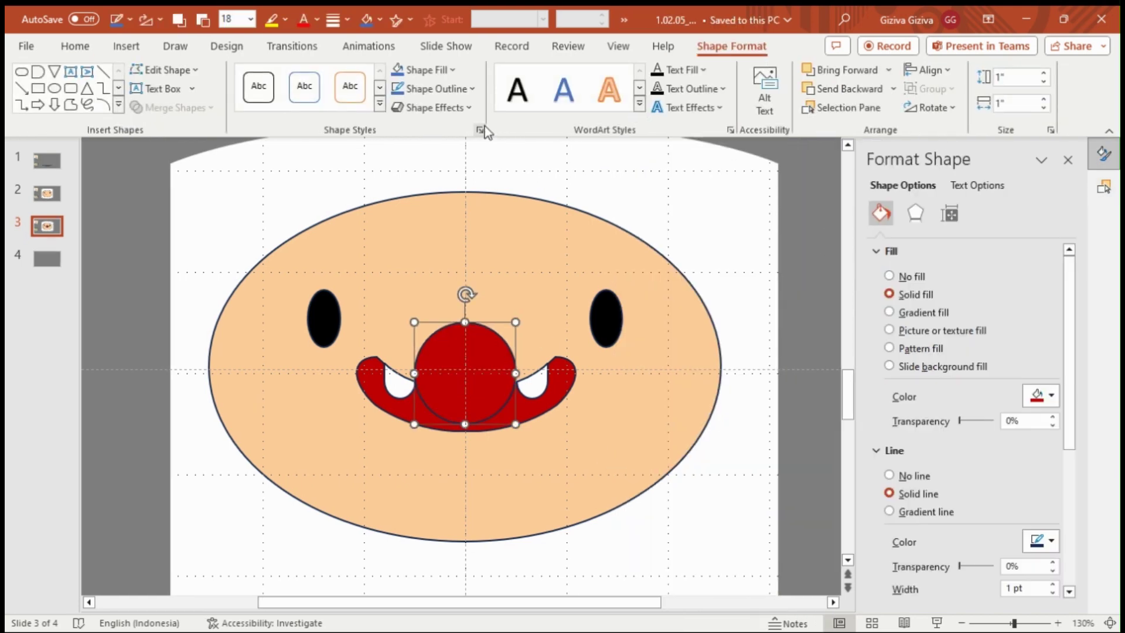
click(1046, 395)
click(1012, 357)
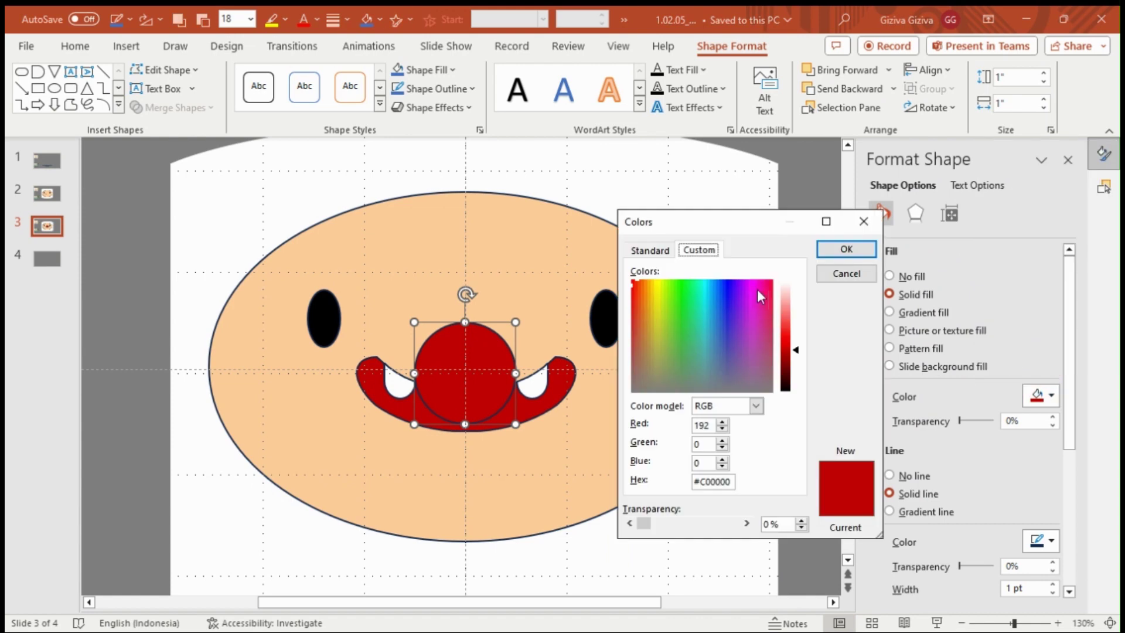
click(649, 249)
click(717, 366)
click(832, 253)
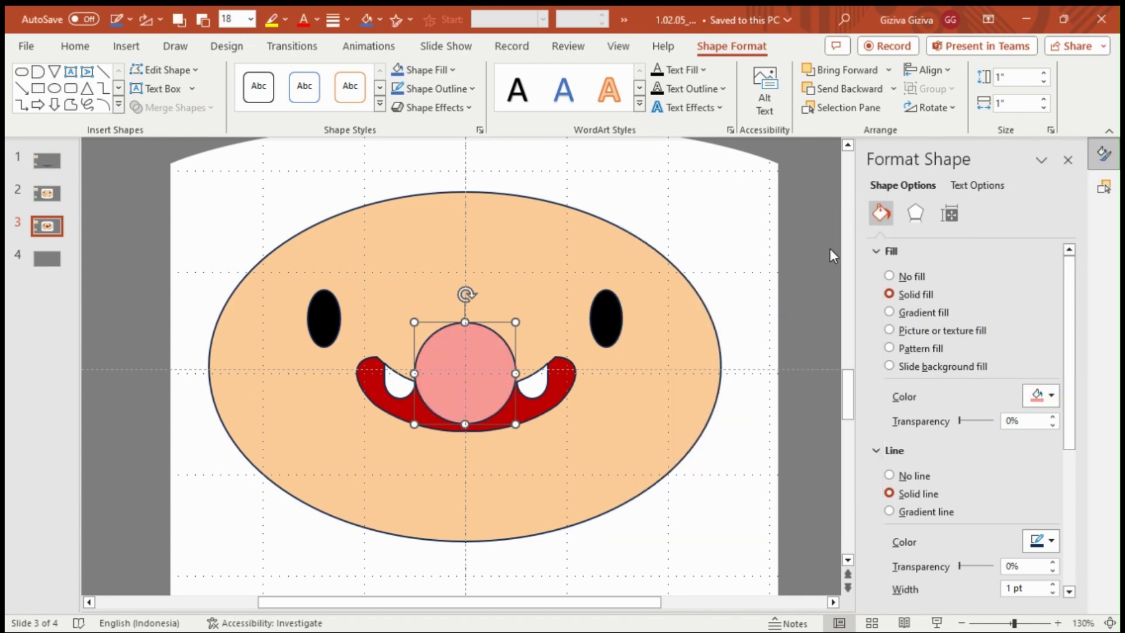
text(2)
key(Return)
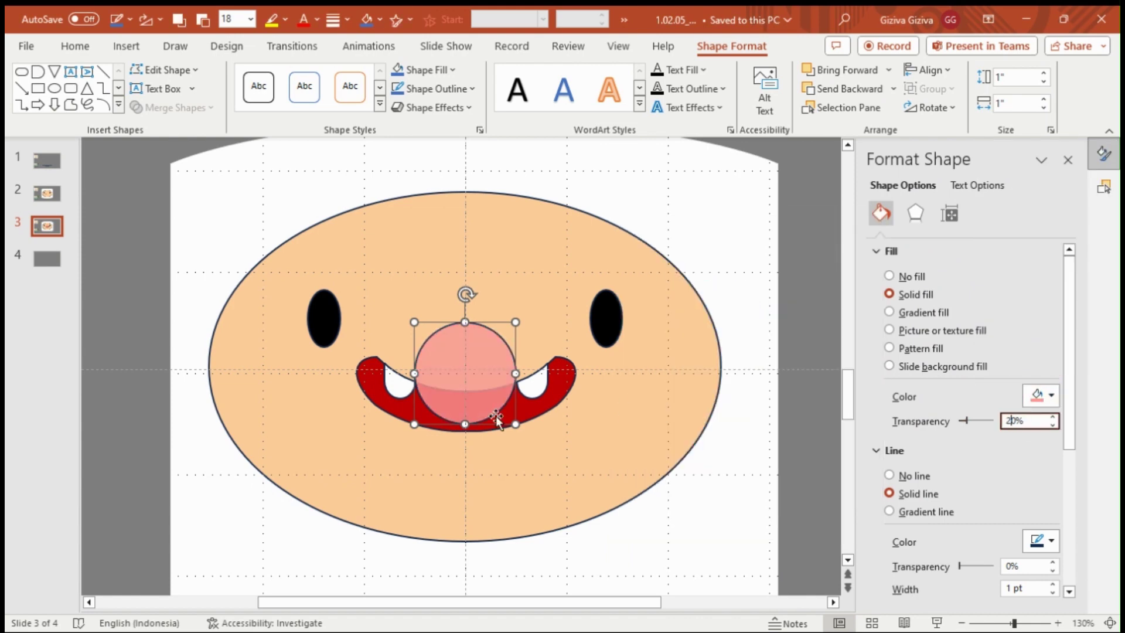
- Move the pink tongue below the smile's centre and widen it to 1" by 1.33"
key(Down)
key(Down)
key(Down)
key(shift+Right)
key(shift+Right)
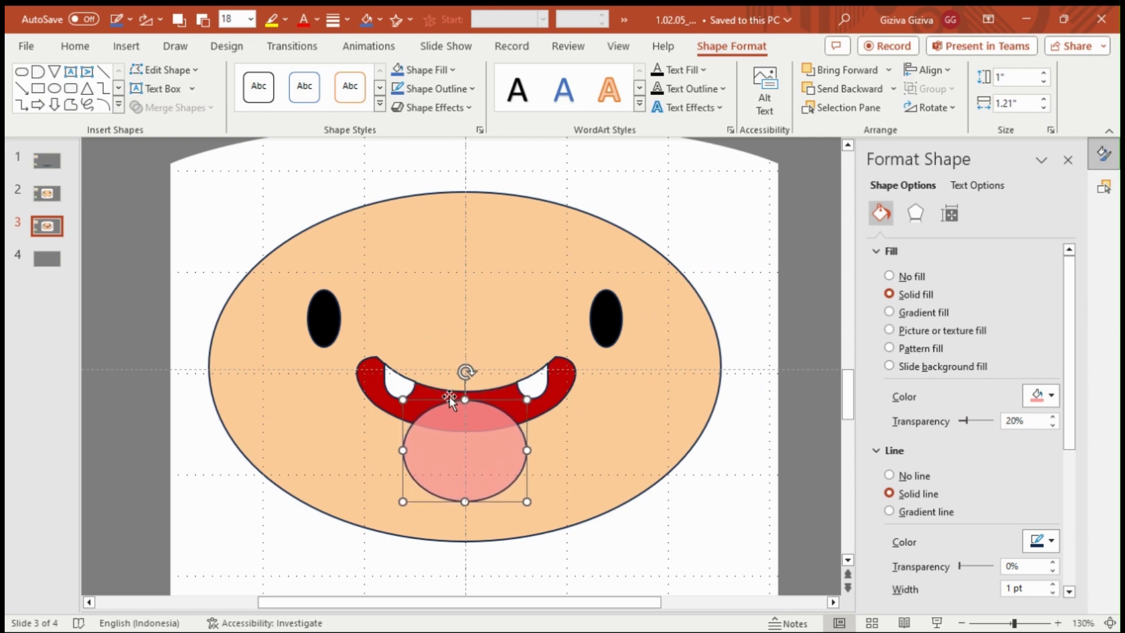
key(Down)
click(1109, 623)
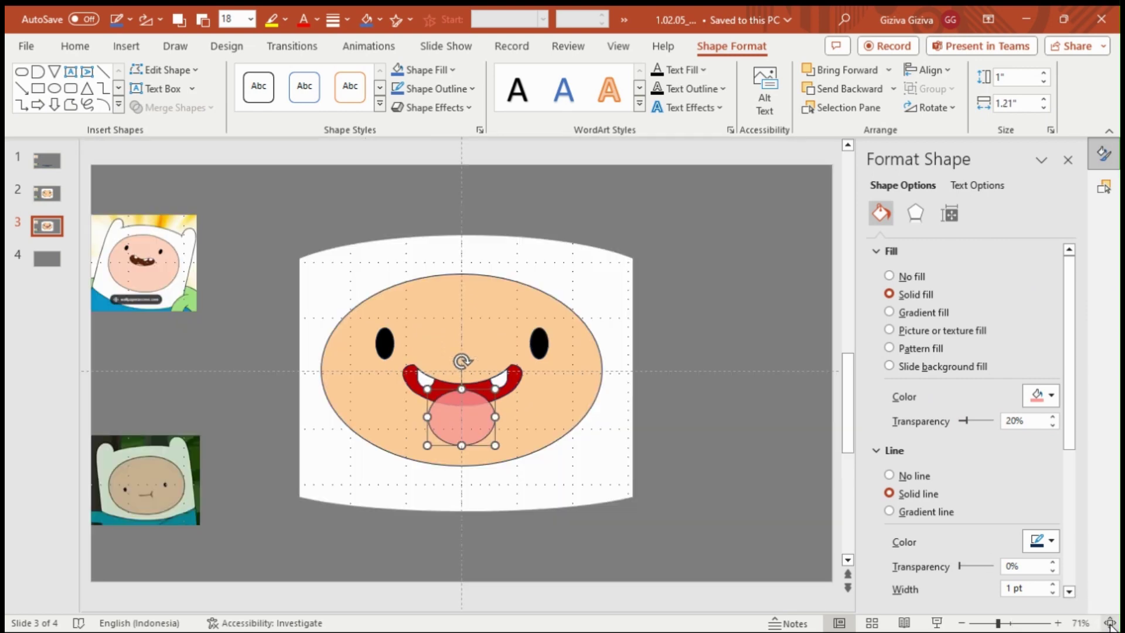
key(shift+Right)
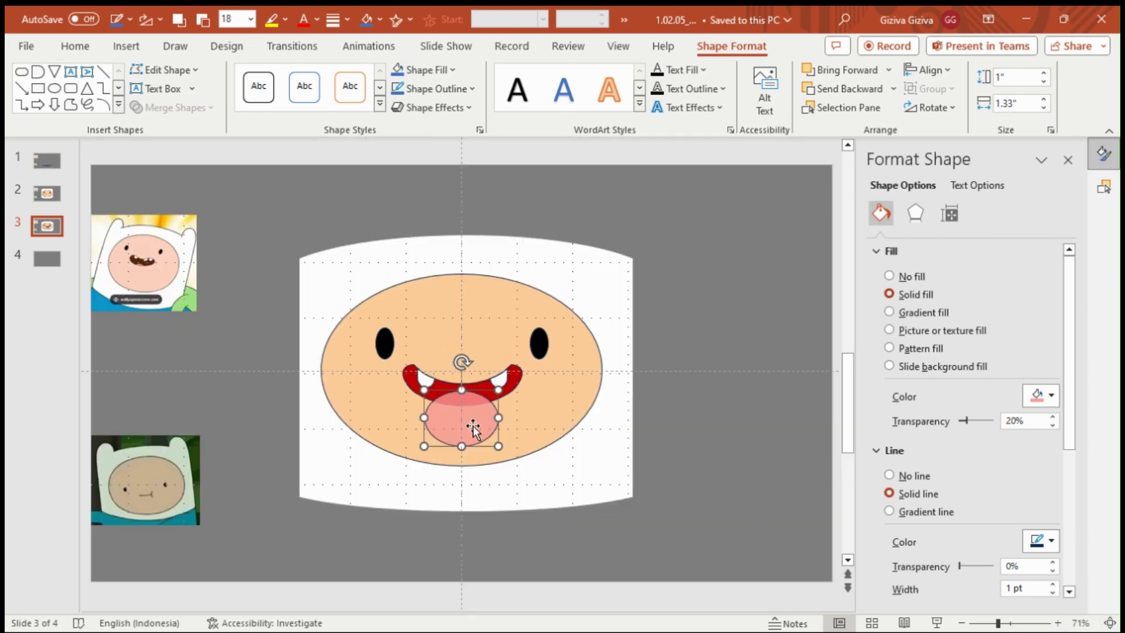
key(Down)
key(shift+Right)
- Duplicate slide 3 as slide 4
right_click(54, 233)
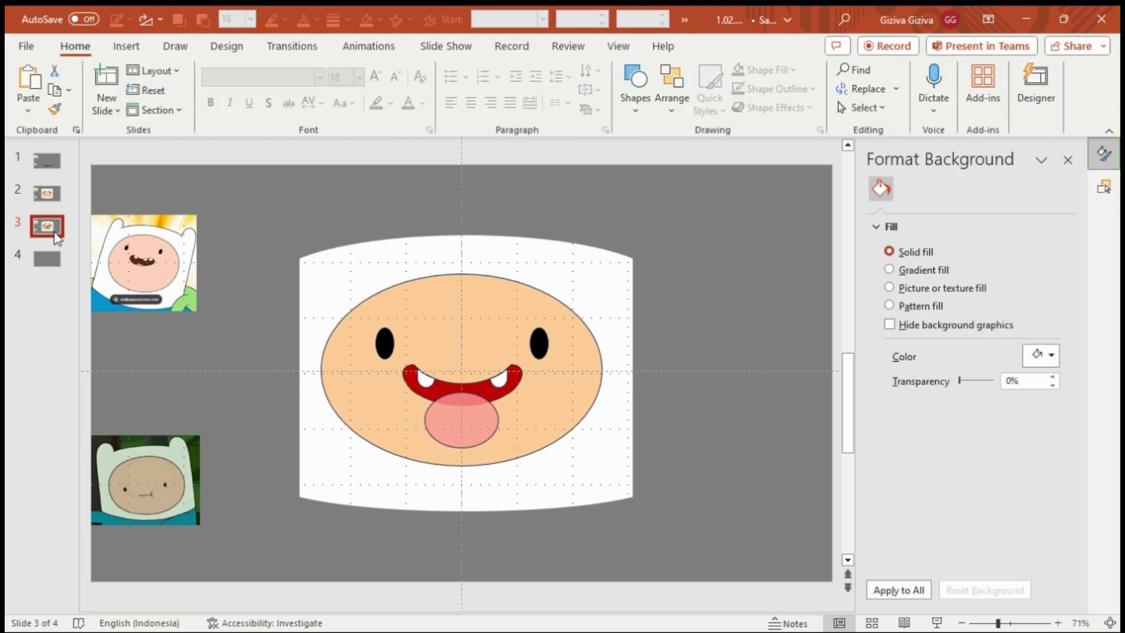
key(Escape)
key(Down)
click(55, 233)
right_click(54, 231)
key(Escape)
key(ctrl+v)
- Intersect the pink tongue with the mouth and copy the trimmed tongue
click(510, 379)
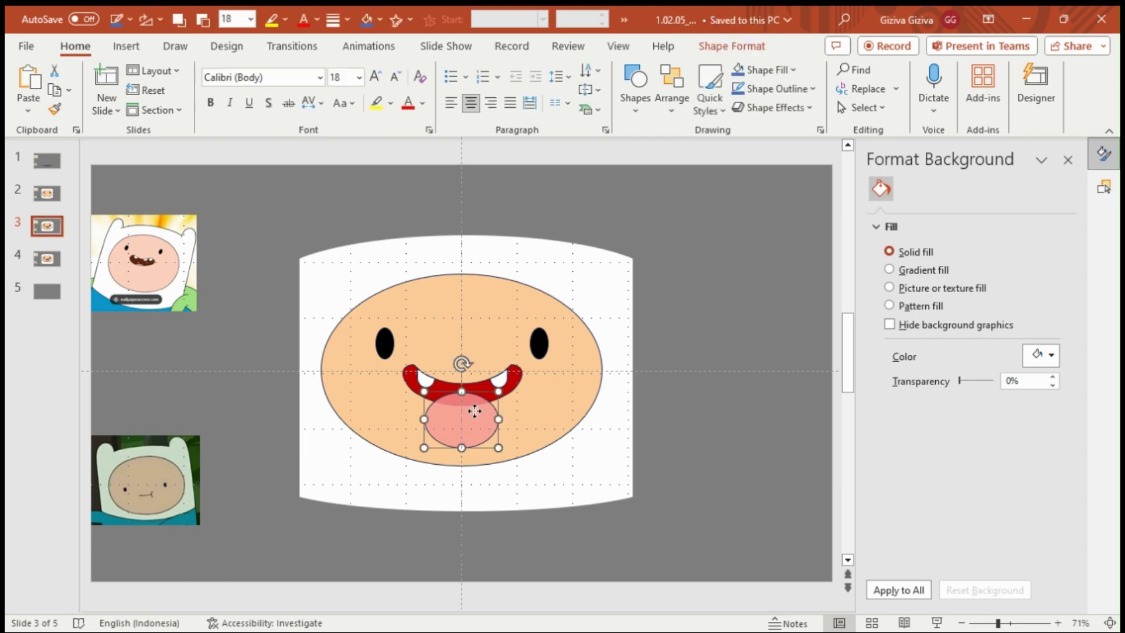
click(692, 50)
click(176, 107)
click(176, 196)
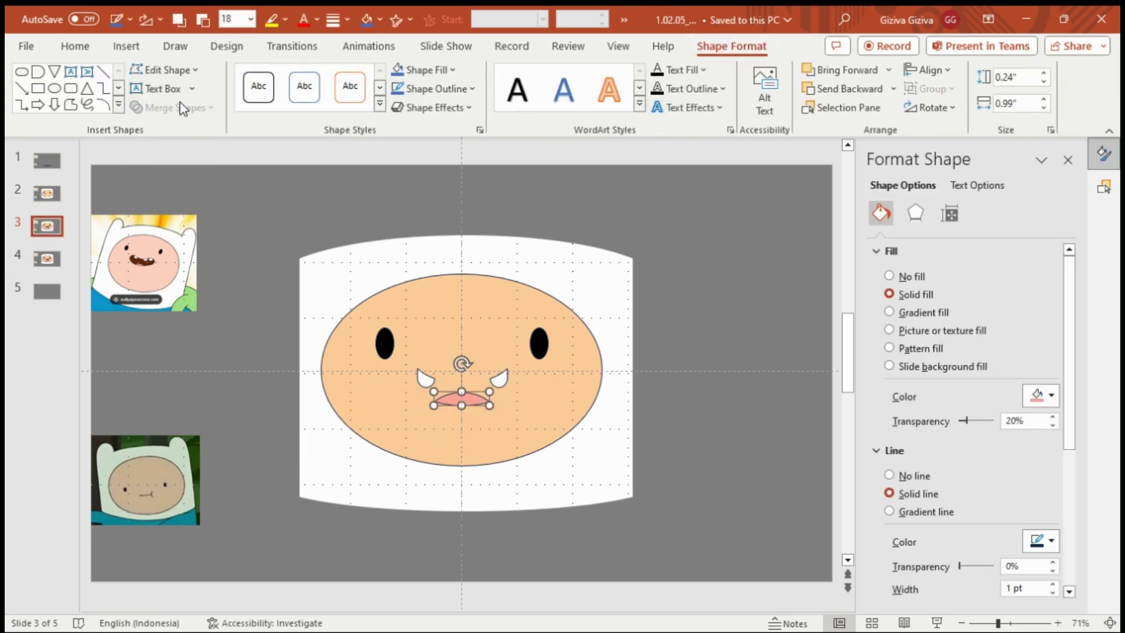
right_click(465, 400)
key(Escape)
- On slide 4, replace the pink tongue with the trimmed tongue
click(65, 253)
click(461, 422)
key(Delete)
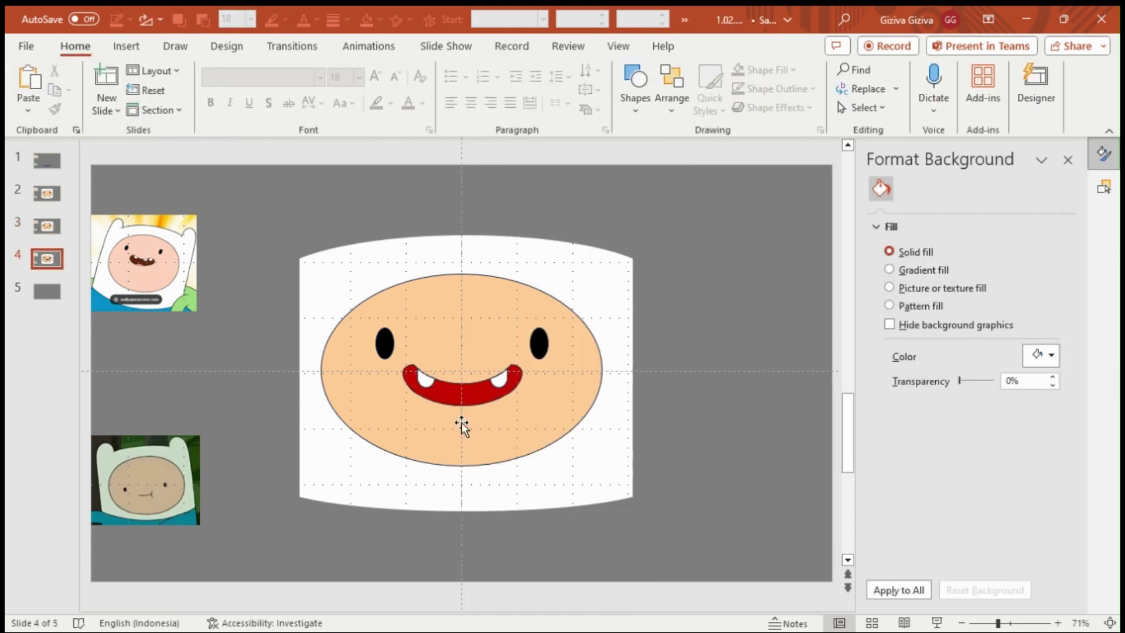
right_click(462, 422)
key(ctrl+v)
- Set the tongue's transparency to 0% and nudge the whole face and hood down
double_click(1019, 420)
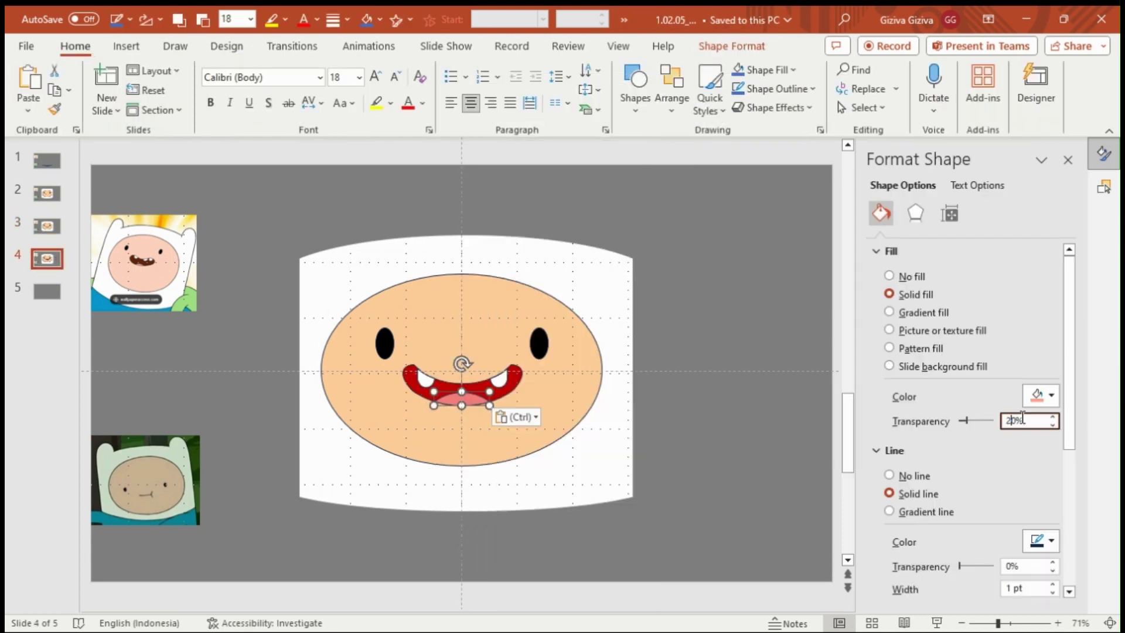
text(0)
click(704, 450)
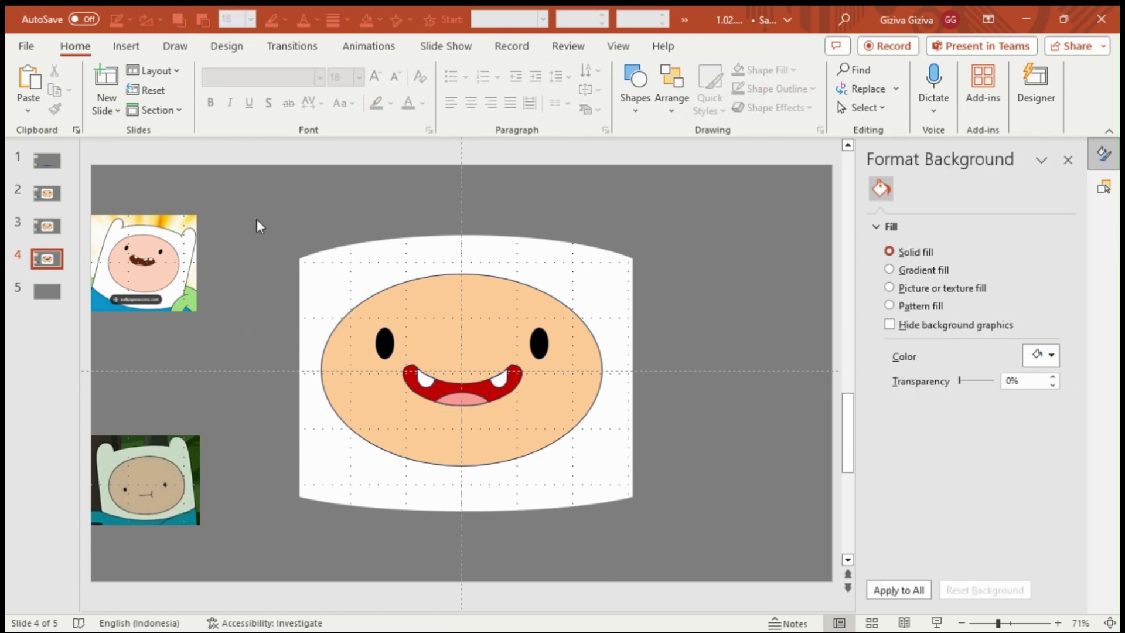
key(ctrl+a)
key(Down)
key(Down)
key(Down)
key(Down)
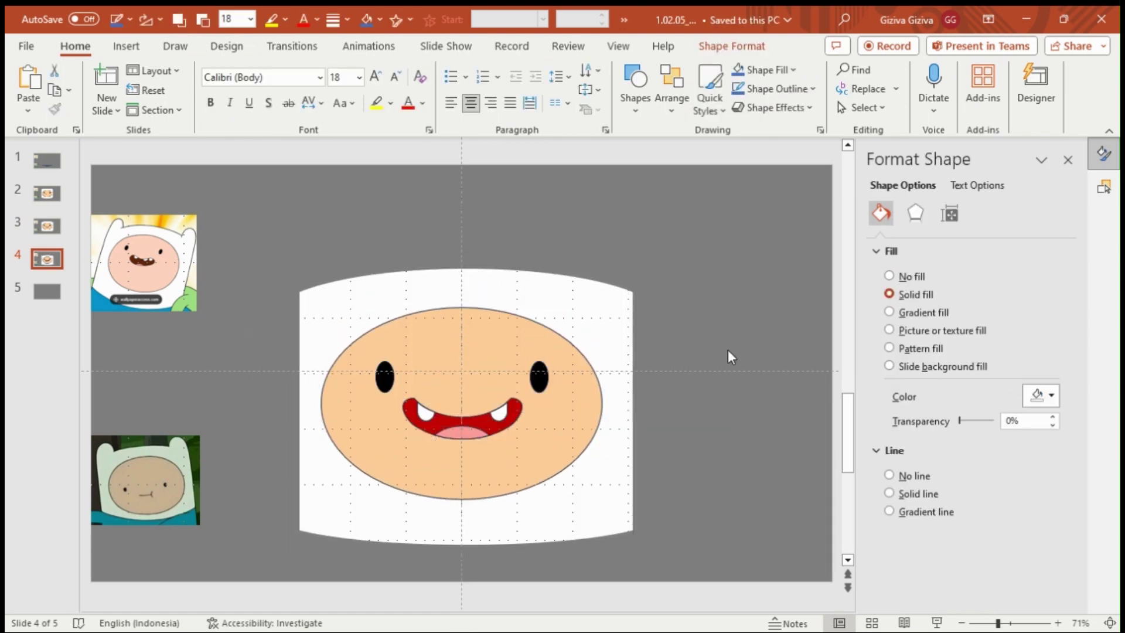
click(727, 349)
- Draw a Flowchart Delay shape, fill it white and rotate it 90° left into a dome
click(635, 85)
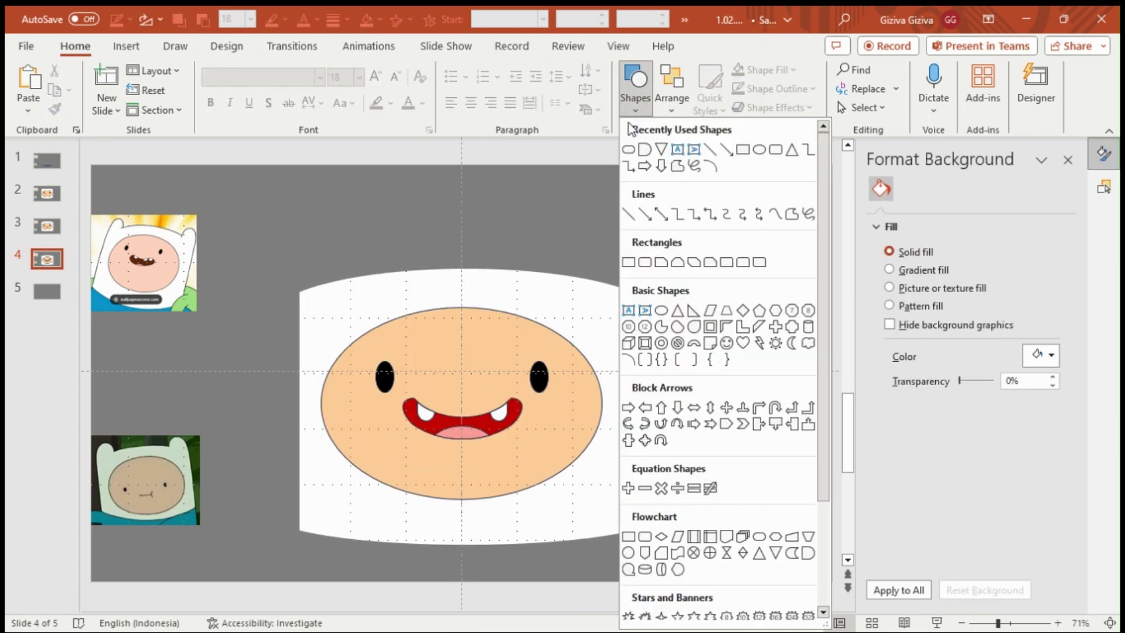
click(807, 555)
drag(696, 297, 734, 337)
click(1037, 396)
click(984, 173)
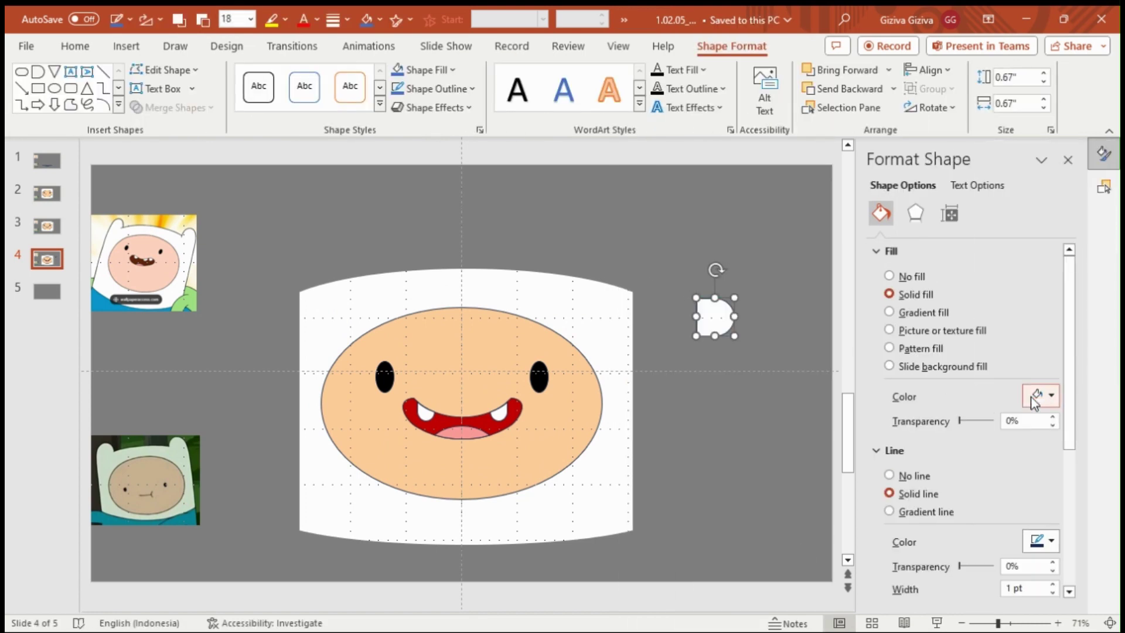
click(929, 108)
click(988, 158)
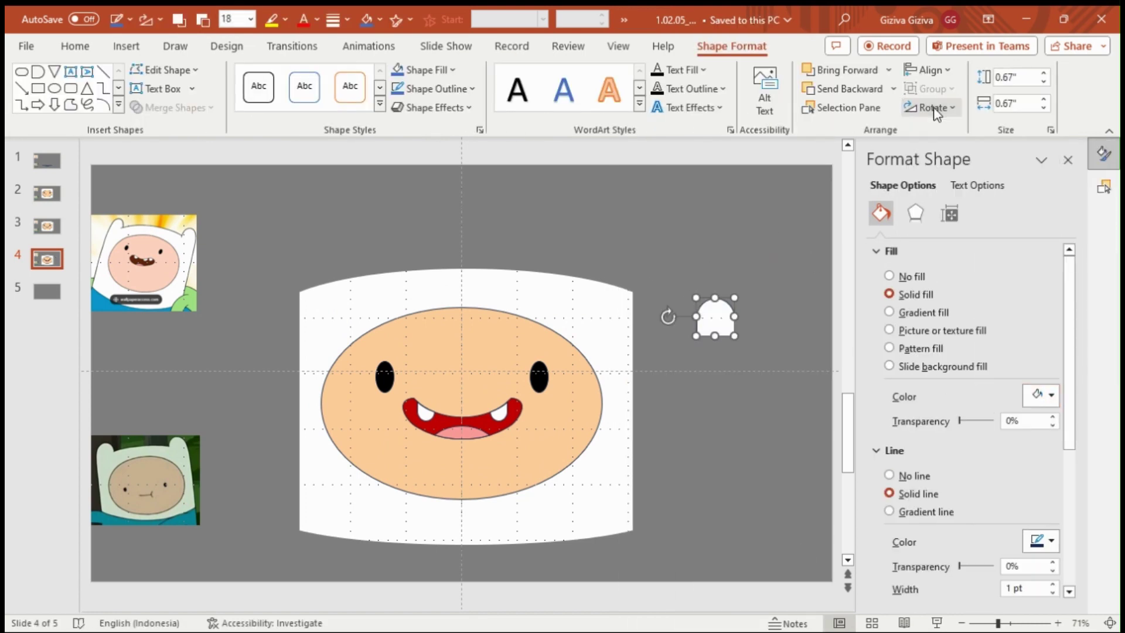
- Enlarge the dome on the hood's top-left corner and remove its outline
drag(716, 332, 321, 272)
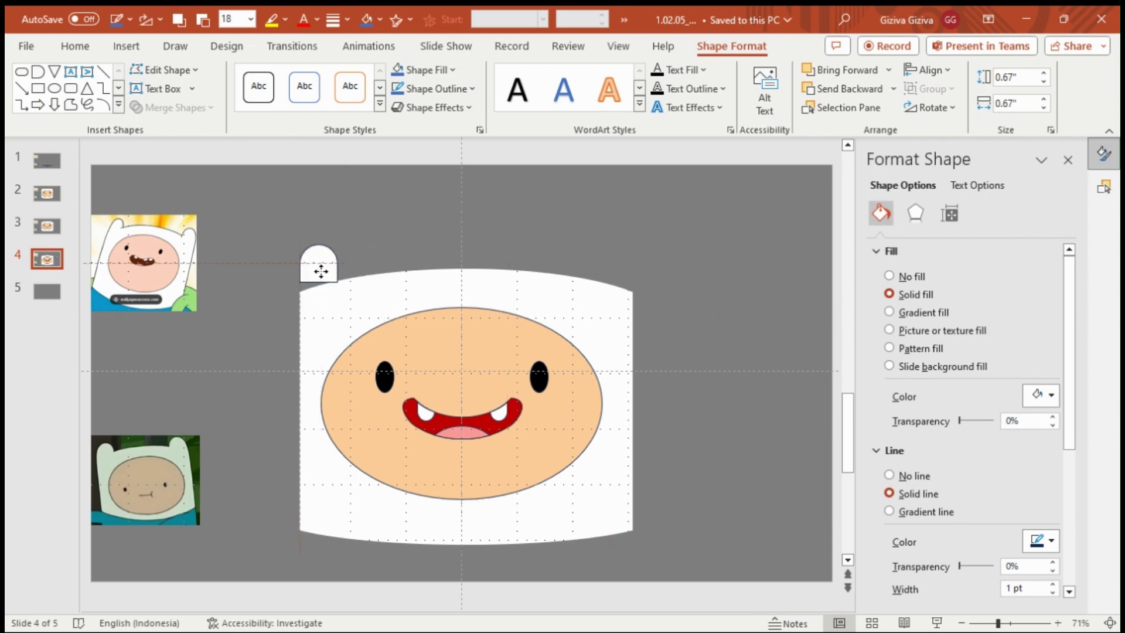
key(shift+Right)
key(shift+Right)
key(shift+Right)
key(shift+Right)
key(shift+Up)
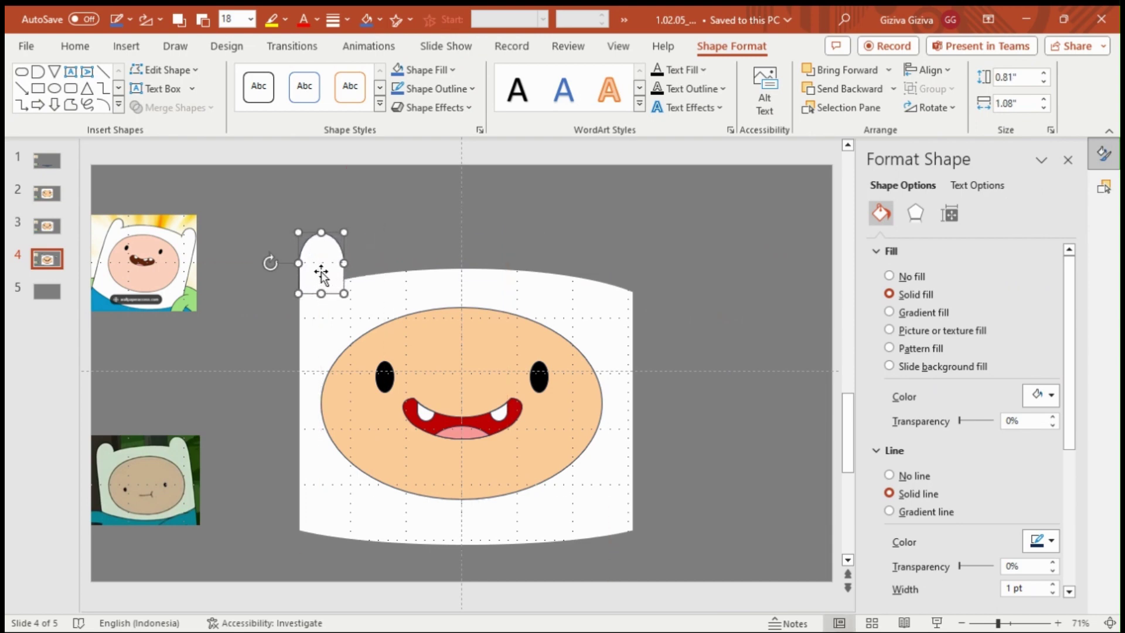
key(shift+Up)
key(Right)
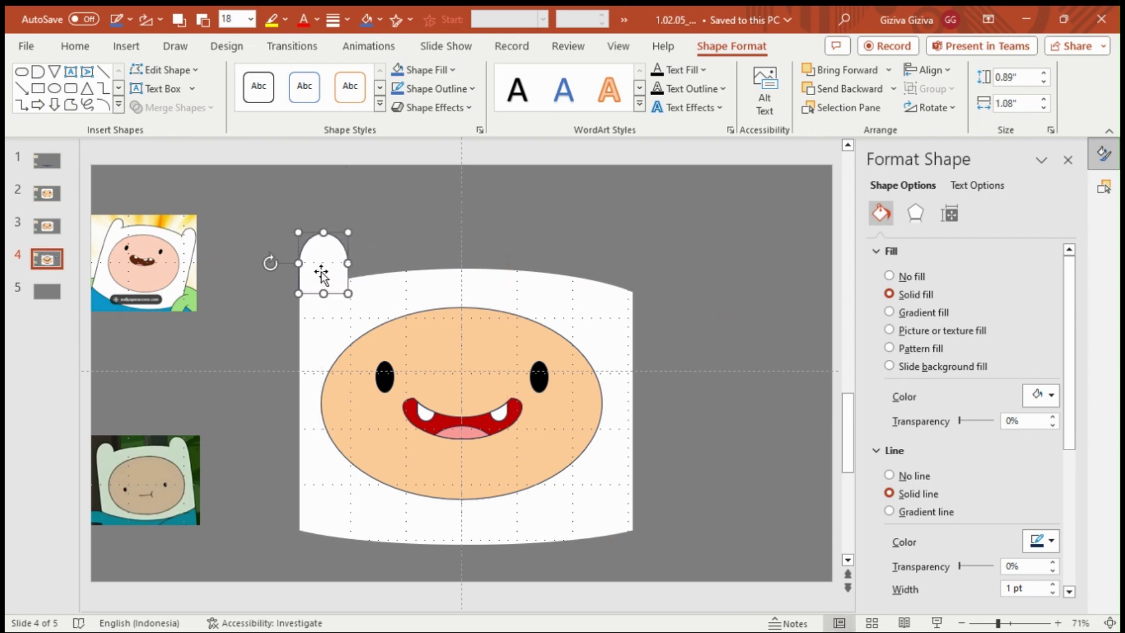
click(929, 477)
- Duplicate the ear and move the copy to the hood's top-right corner
click(528, 224)
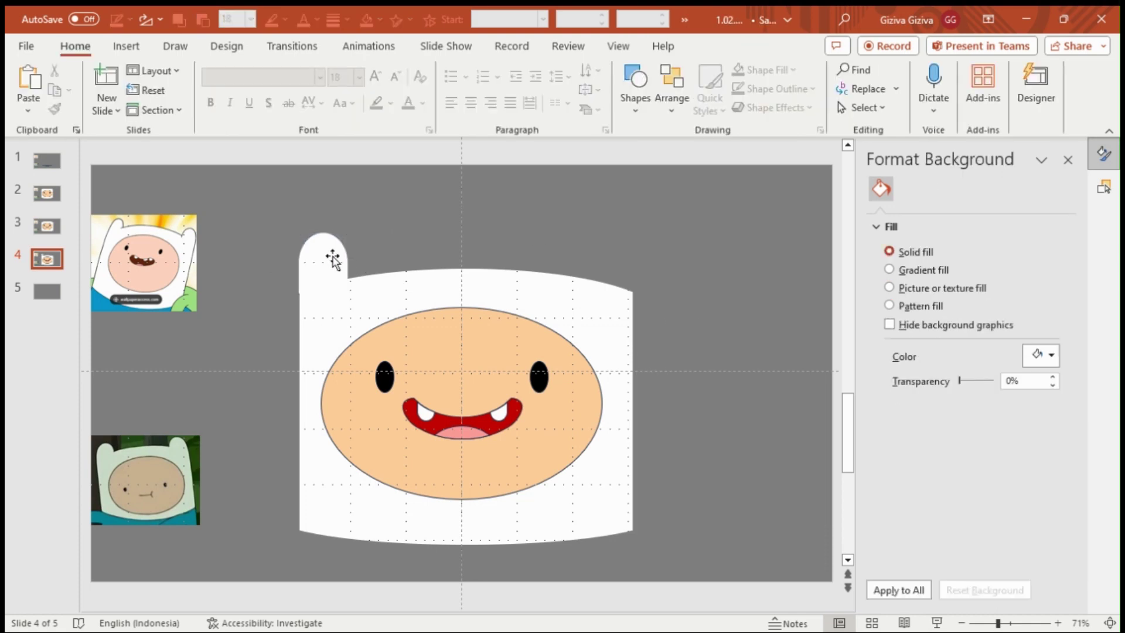
click(322, 251)
click(371, 247)
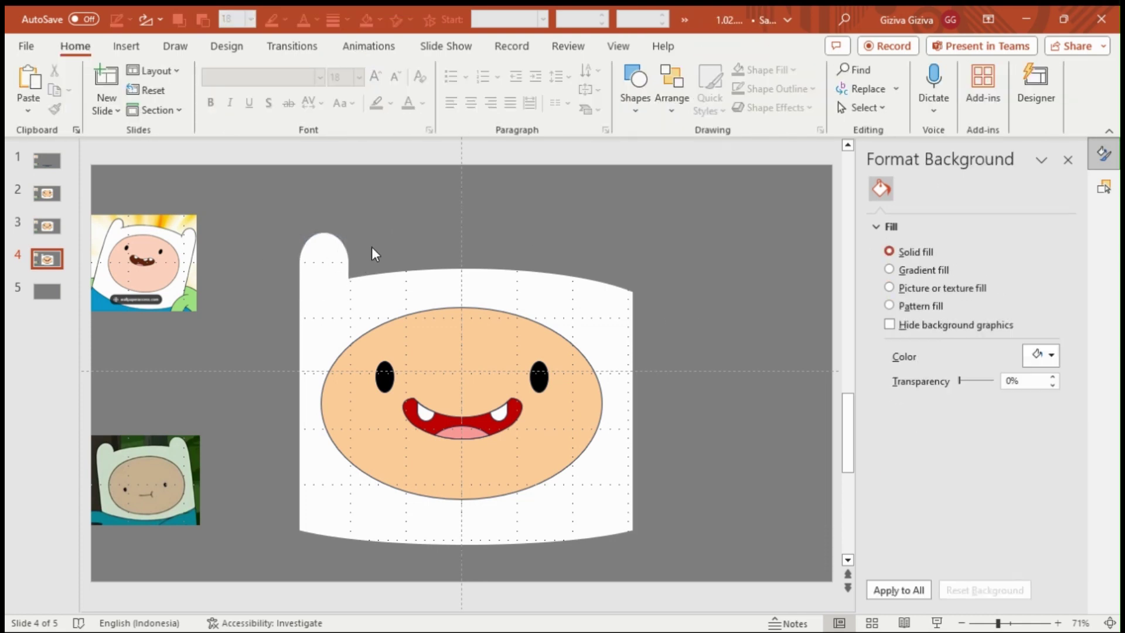
click(336, 253)
right_click(336, 253)
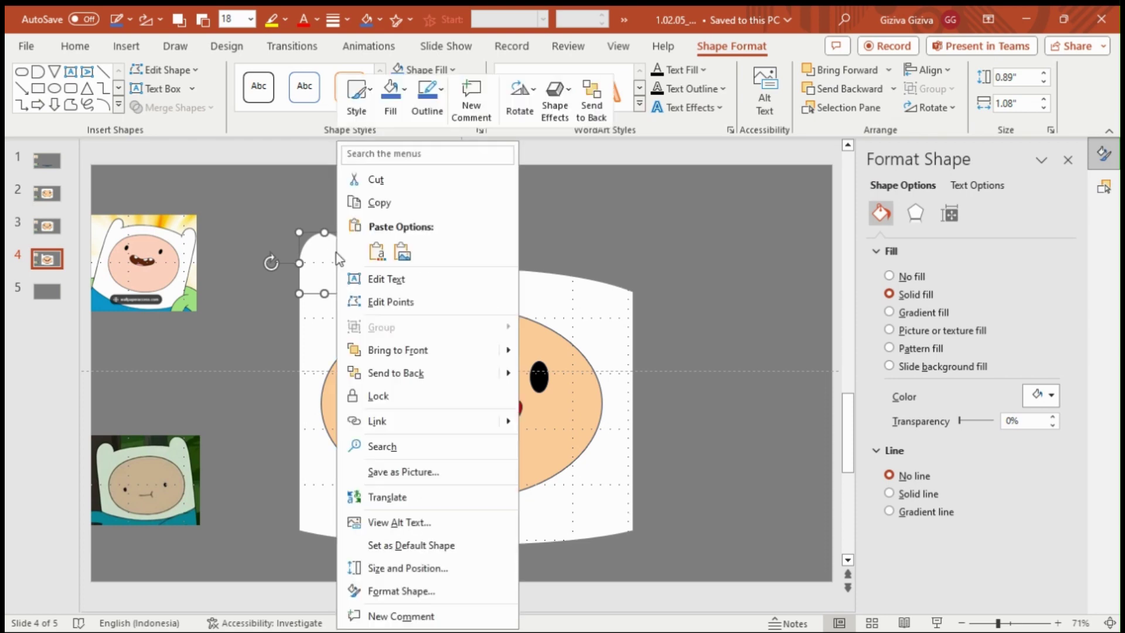
click(377, 201)
right_click(336, 254)
click(380, 251)
drag(337, 253, 611, 228)
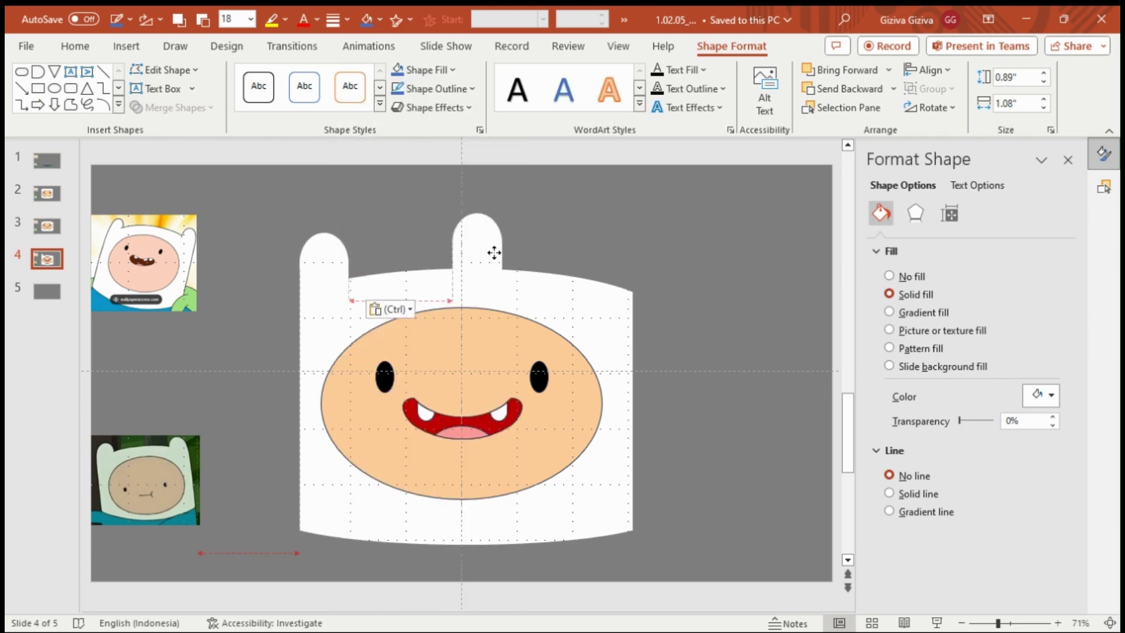
- Align both ears along their tops, then select all the hood shapes
shift+click(336, 253)
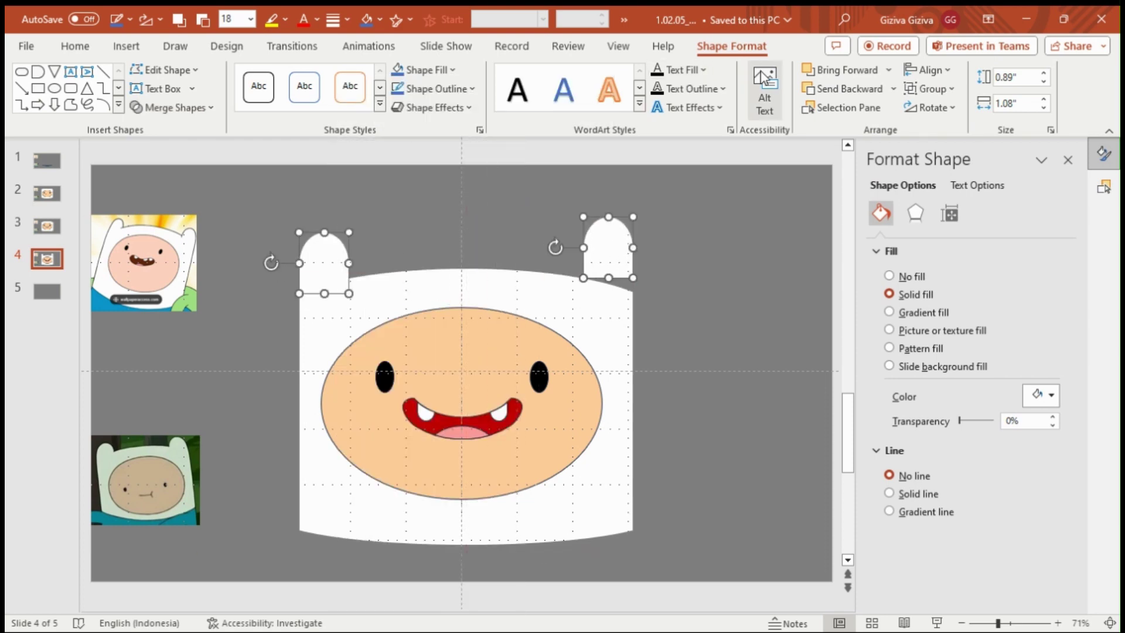
click(930, 70)
click(937, 202)
click(693, 255)
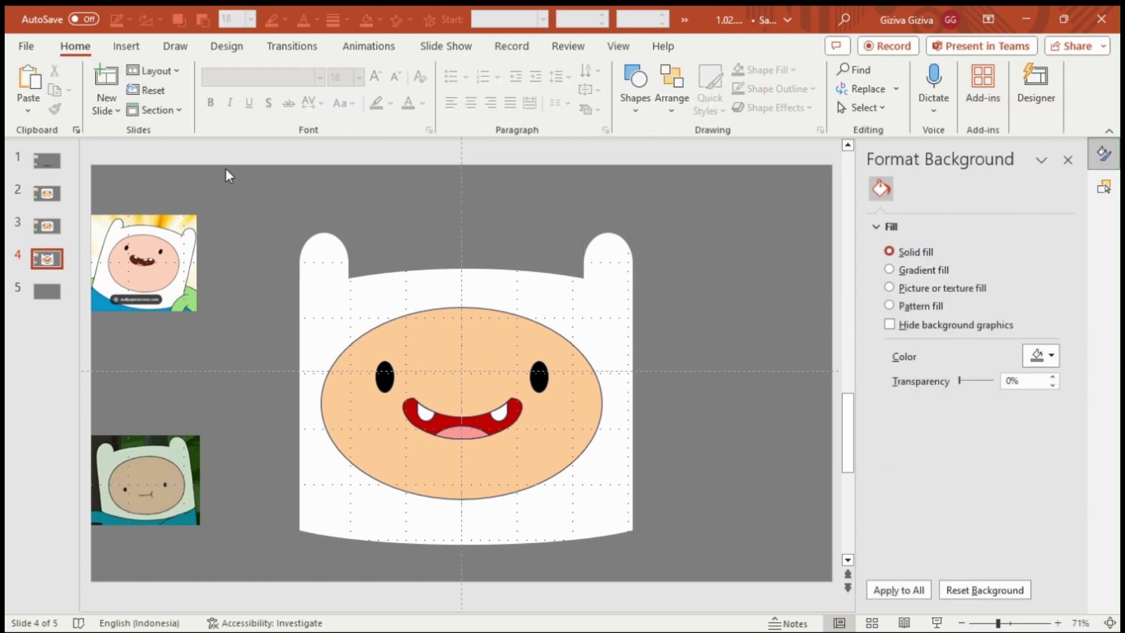
drag(226, 167, 696, 527)
- Select all the hood, face, eye and mouth shapes and group them into one object
click(735, 477)
drag(258, 205, 650, 555)
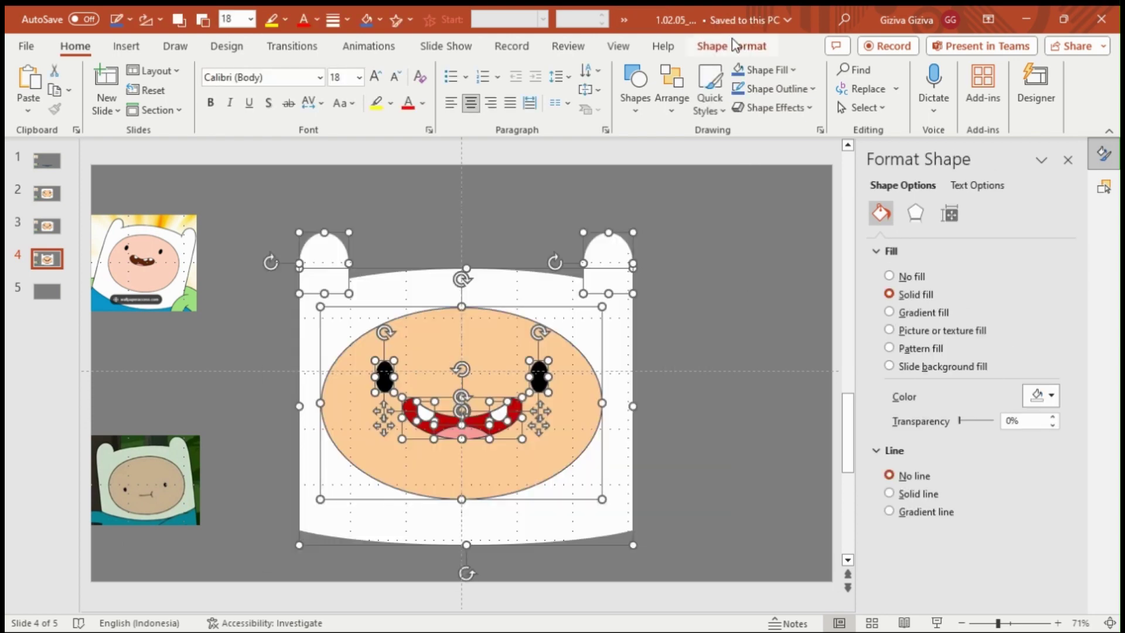
click(735, 46)
click(930, 88)
click(944, 111)
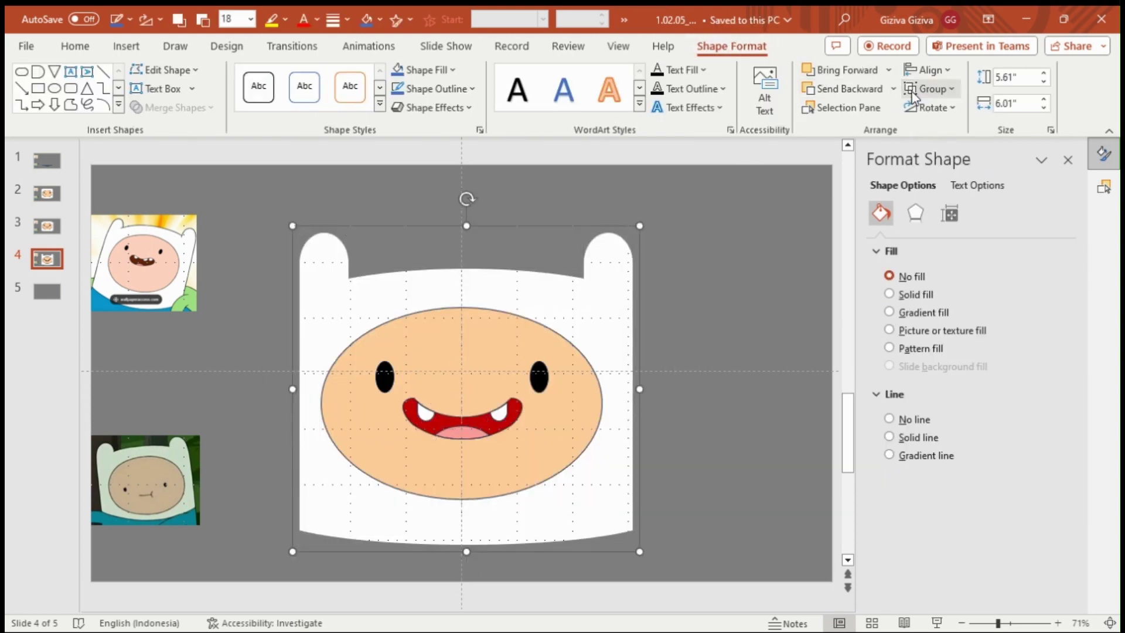
- Save the grouped face as picture 1.02.05 in the powerpoint_shapes\1.02 folder
right_click(611, 327)
key(s)
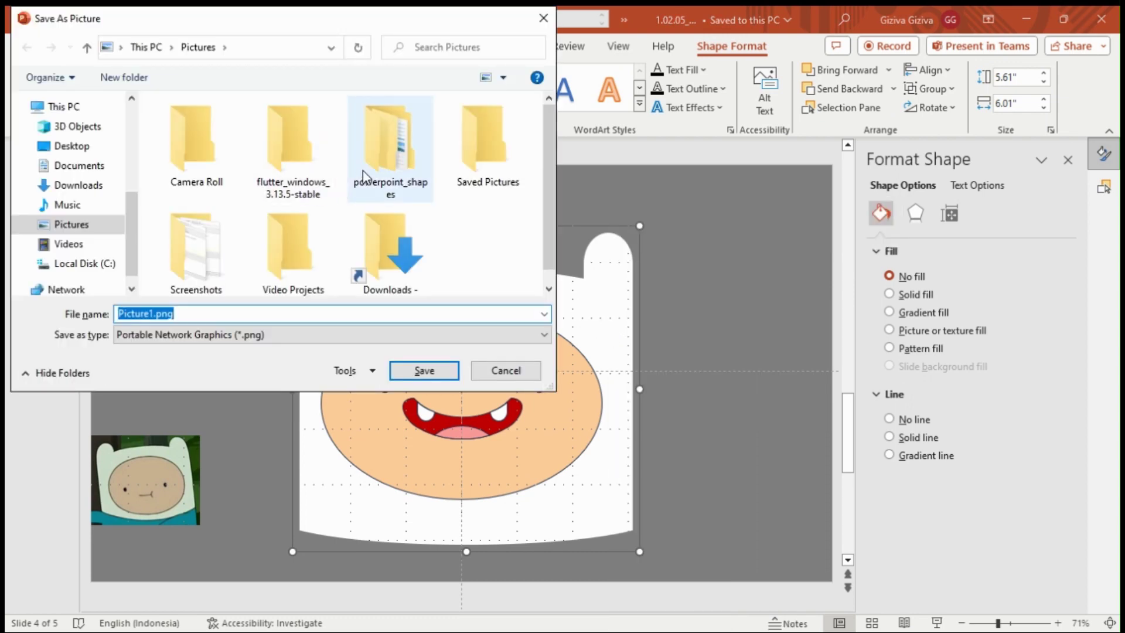
double_click(369, 170)
double_click(317, 163)
click(320, 316)
text(1)
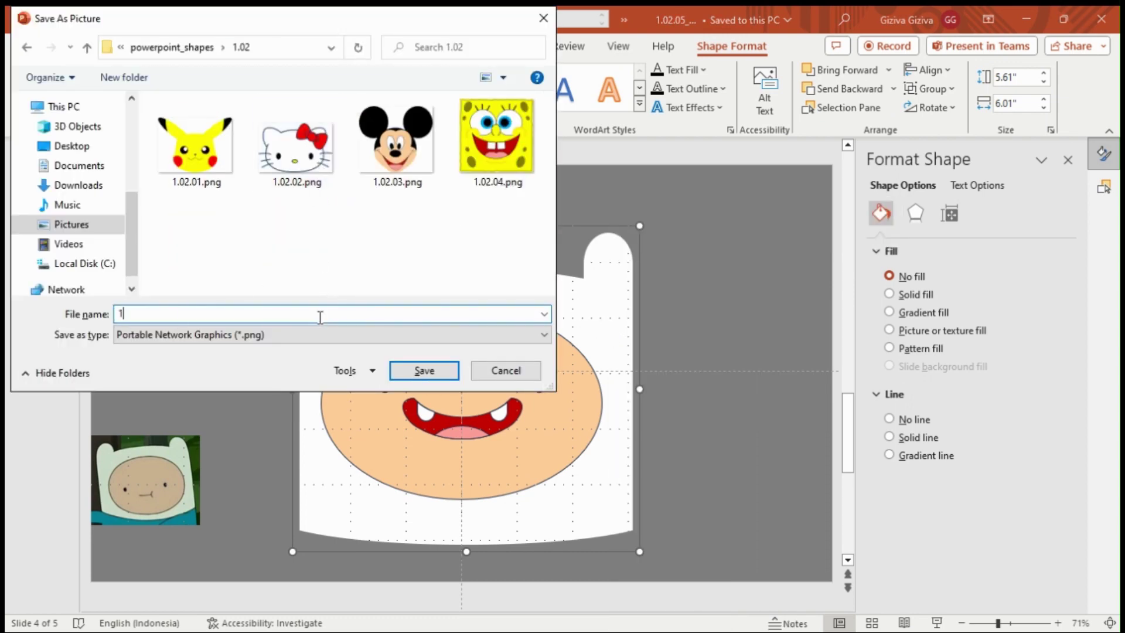
text(.02.05)
key(Return)
- Give slide 5 a picture-fill background using the Tree Fort image
click(83, 303)
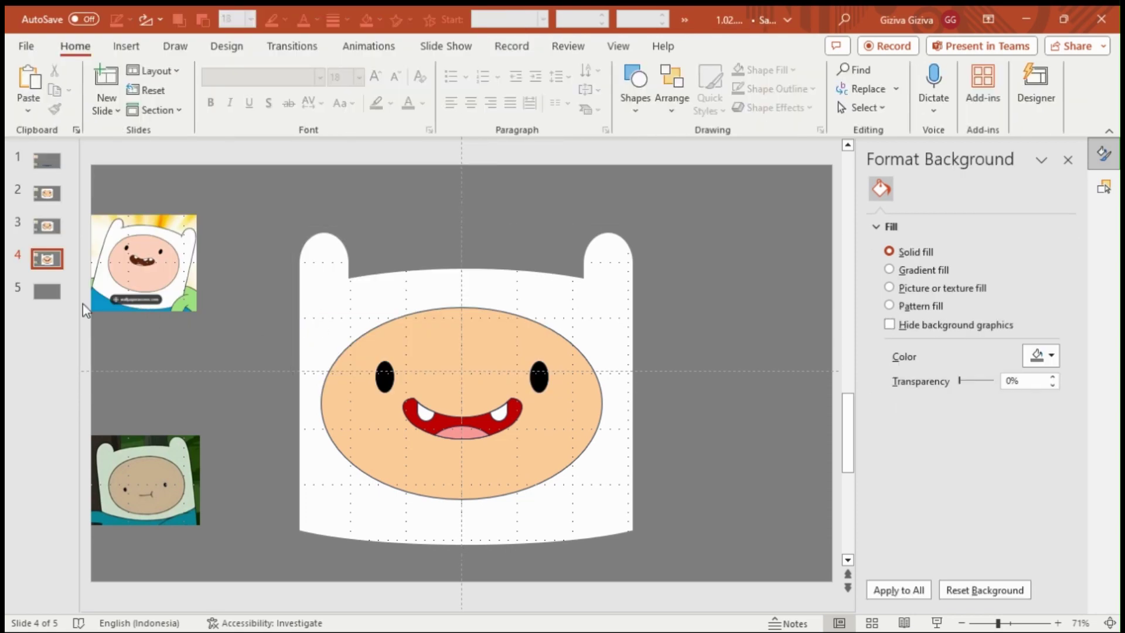
click(39, 293)
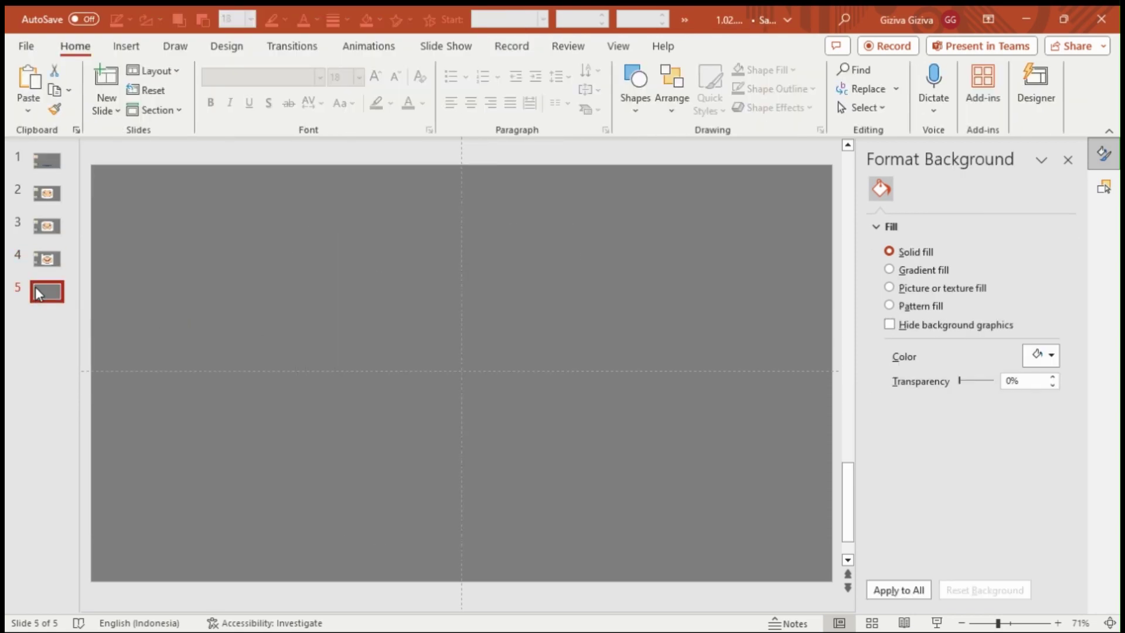
click(889, 287)
click(914, 372)
click(389, 254)
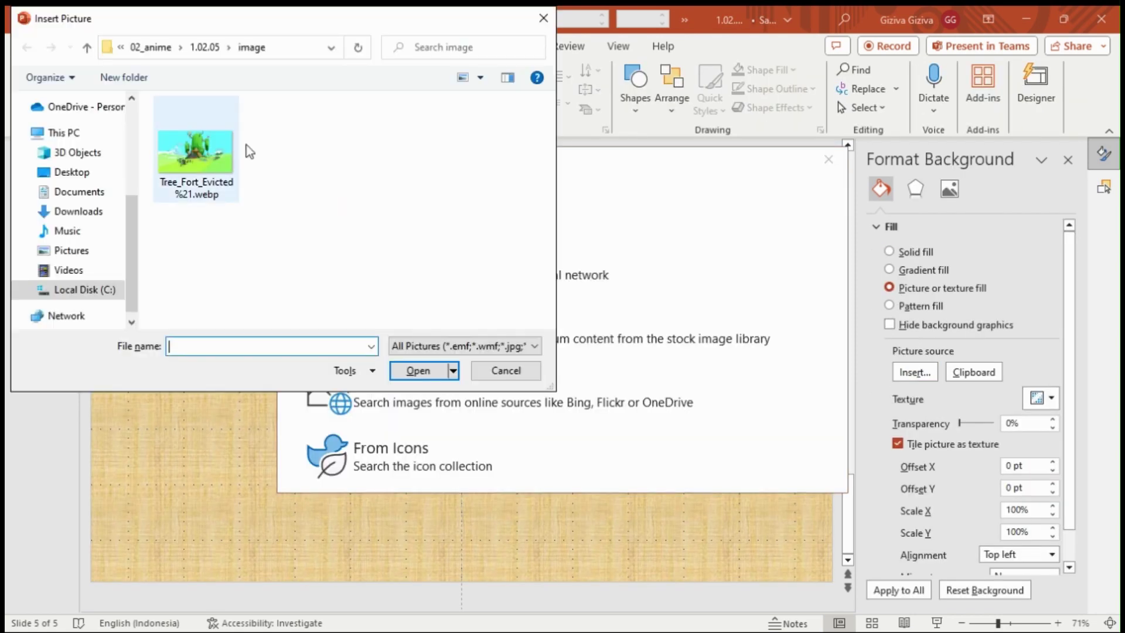
click(195, 155)
click(425, 371)
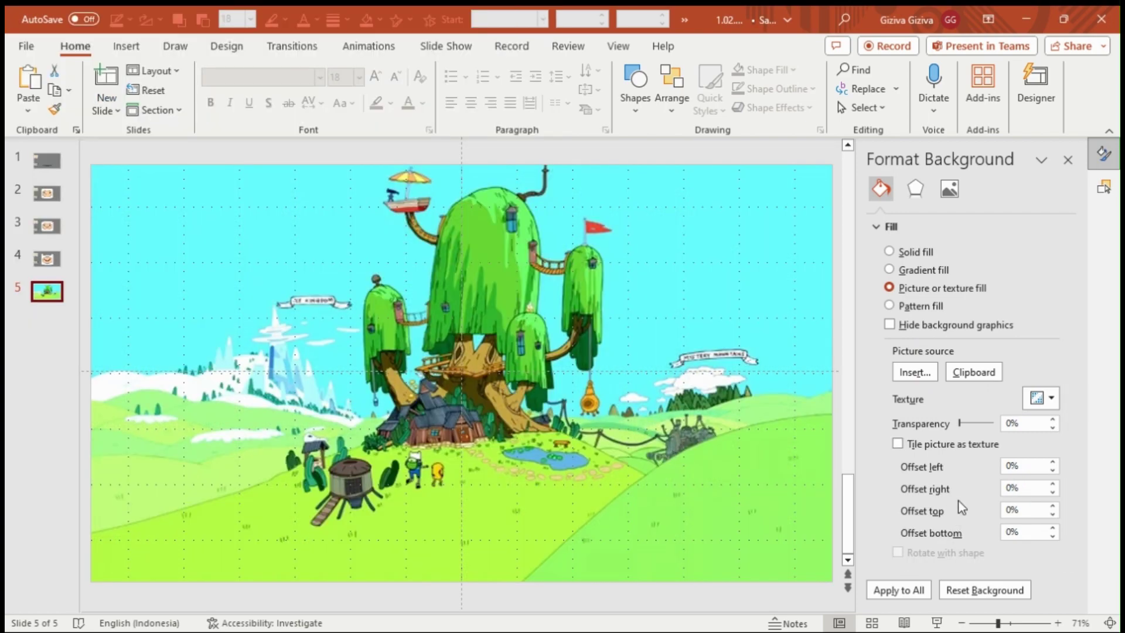
click(1068, 159)
click(1099, 159)
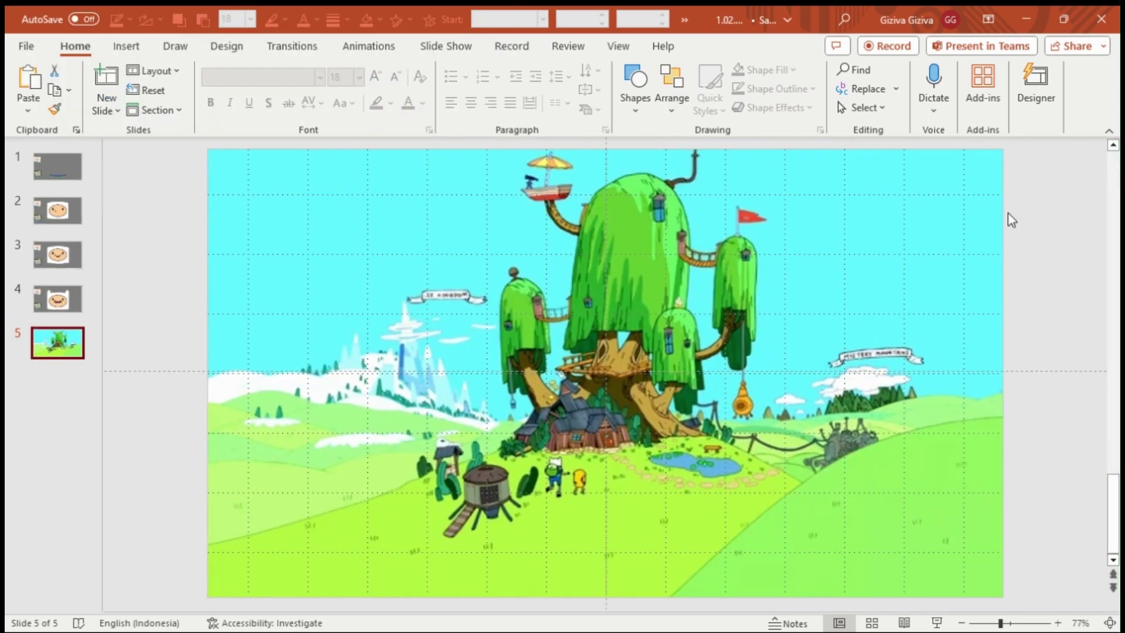
- Insert 1.02.05.png from Pictures\powerpoint_shapes\1.02 onto slide 5
click(134, 50)
click(127, 96)
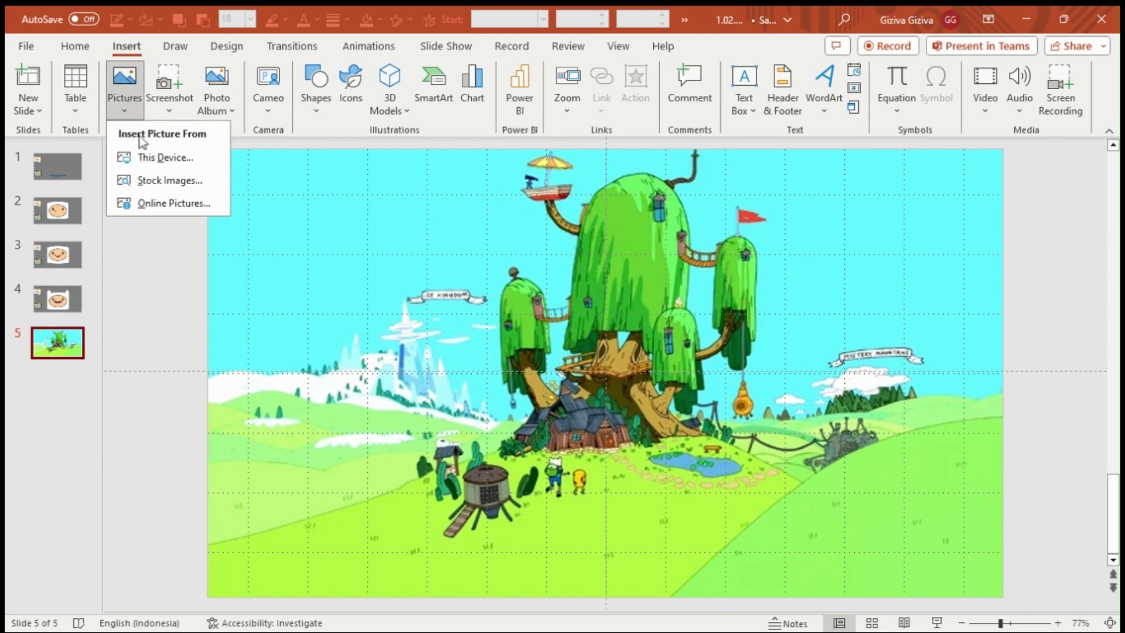
click(142, 153)
click(203, 47)
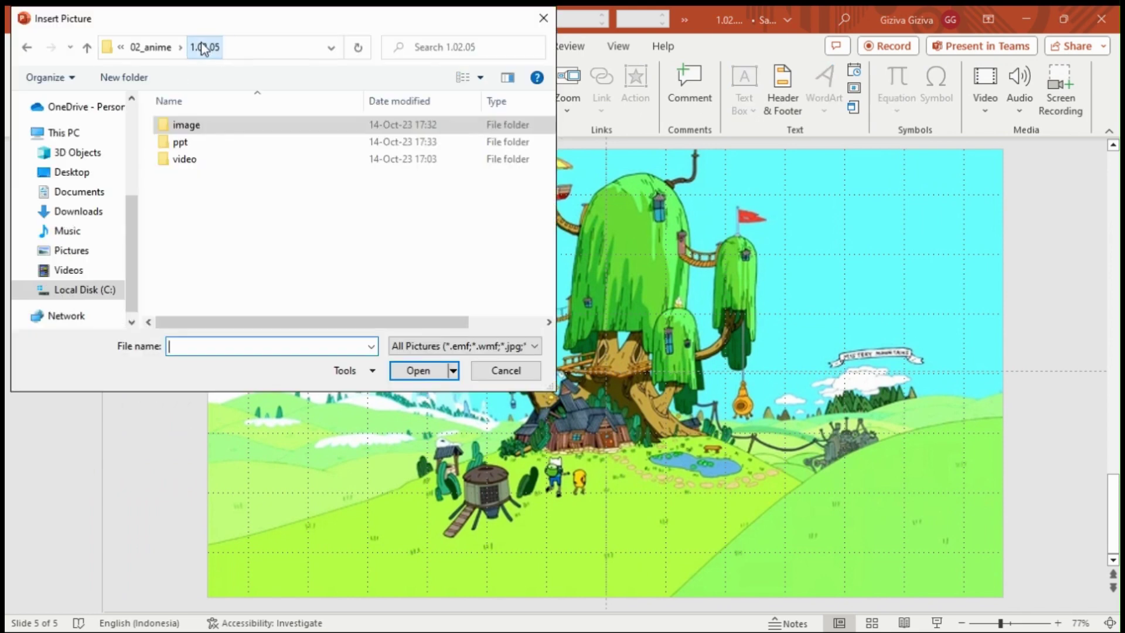
click(146, 52)
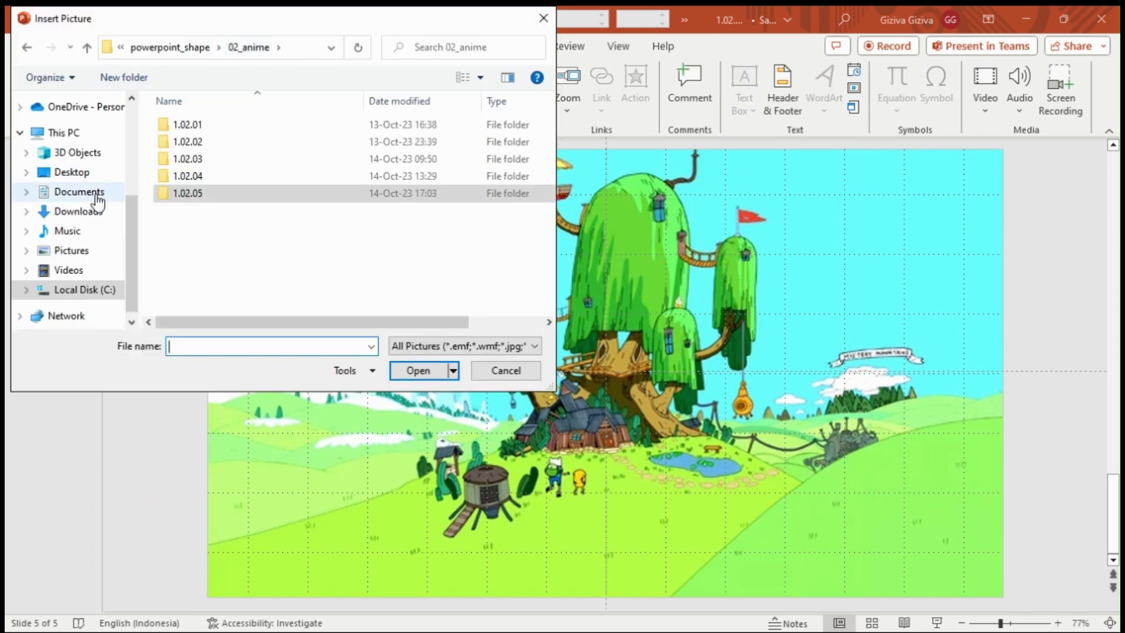
click(91, 251)
double_click(387, 143)
double_click(296, 144)
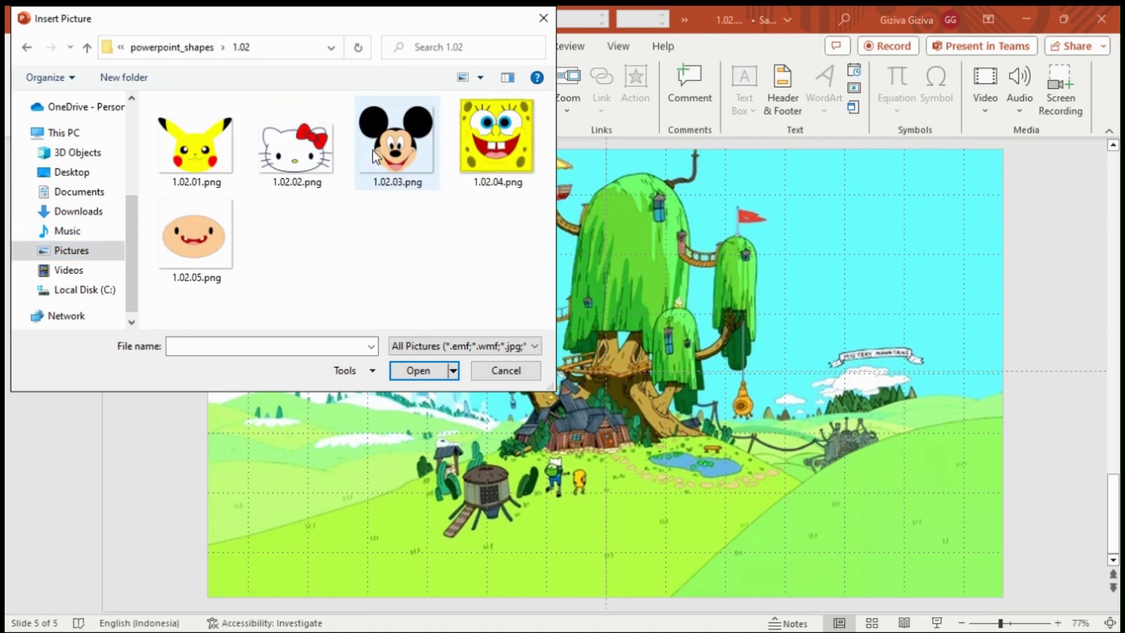
click(225, 256)
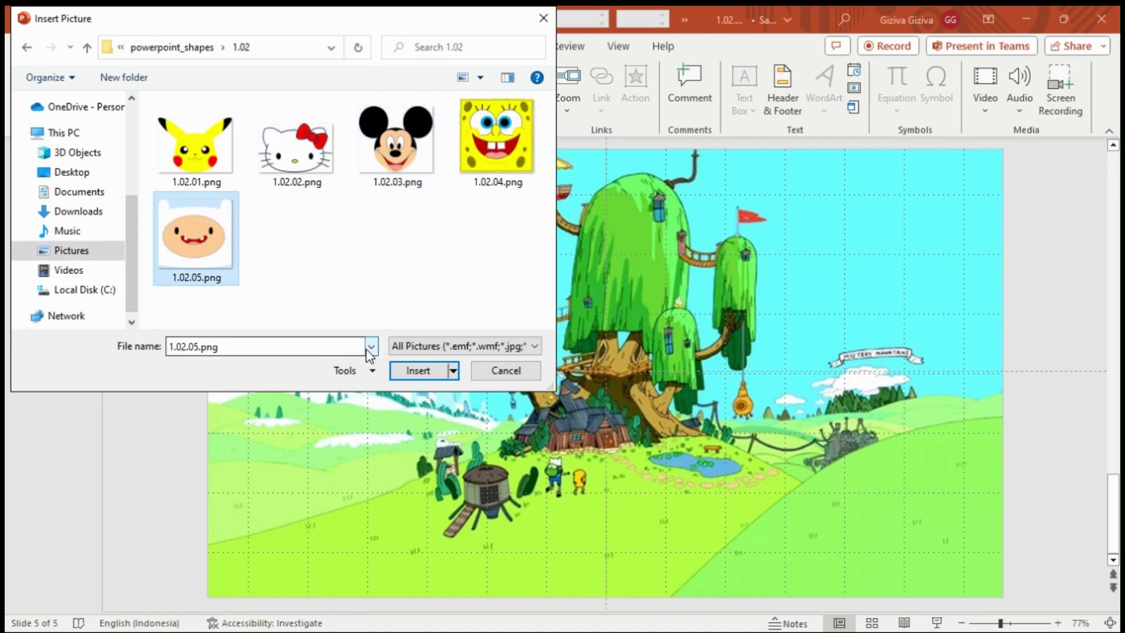
click(412, 371)
- Hide the slide gridlines and enlarge the Finn picture over the background
click(410, 366)
click(618, 46)
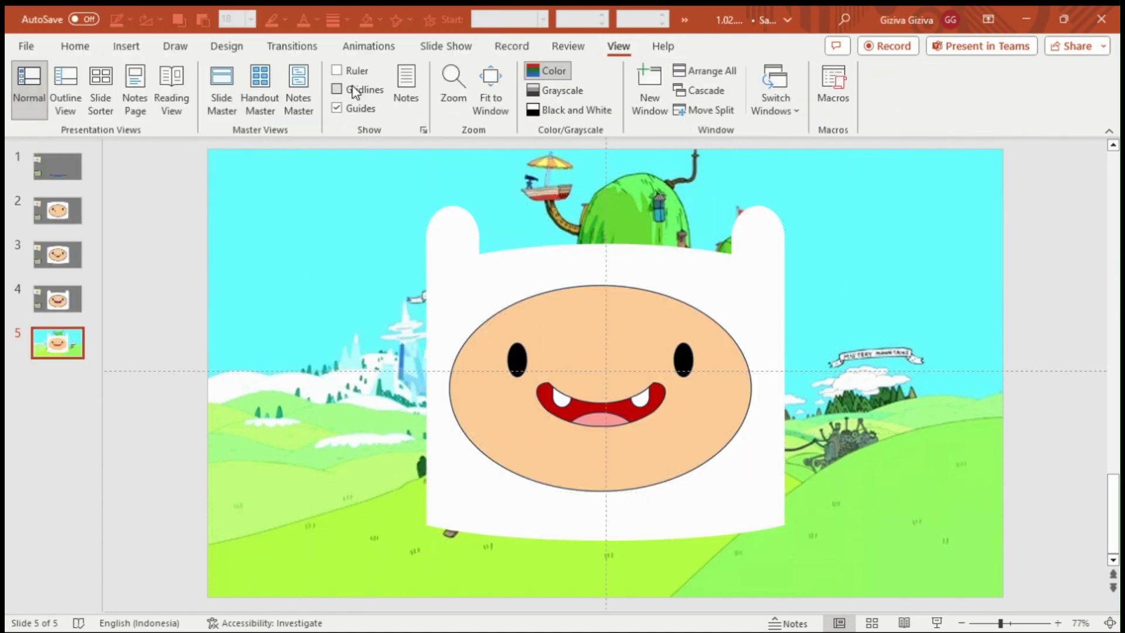
click(607, 360)
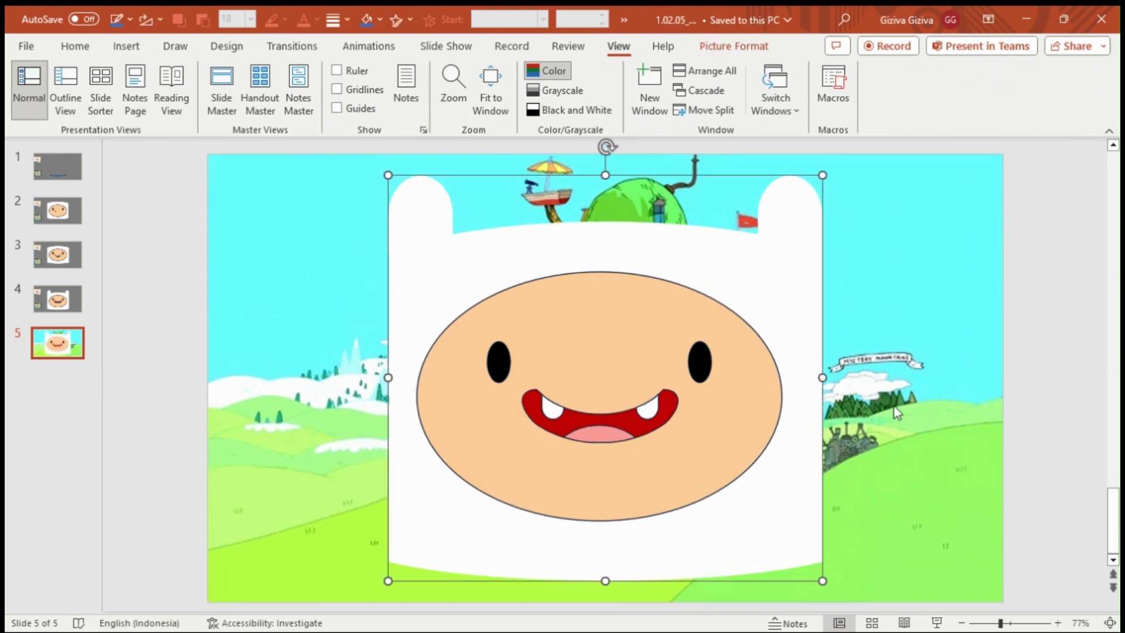
click(902, 443)
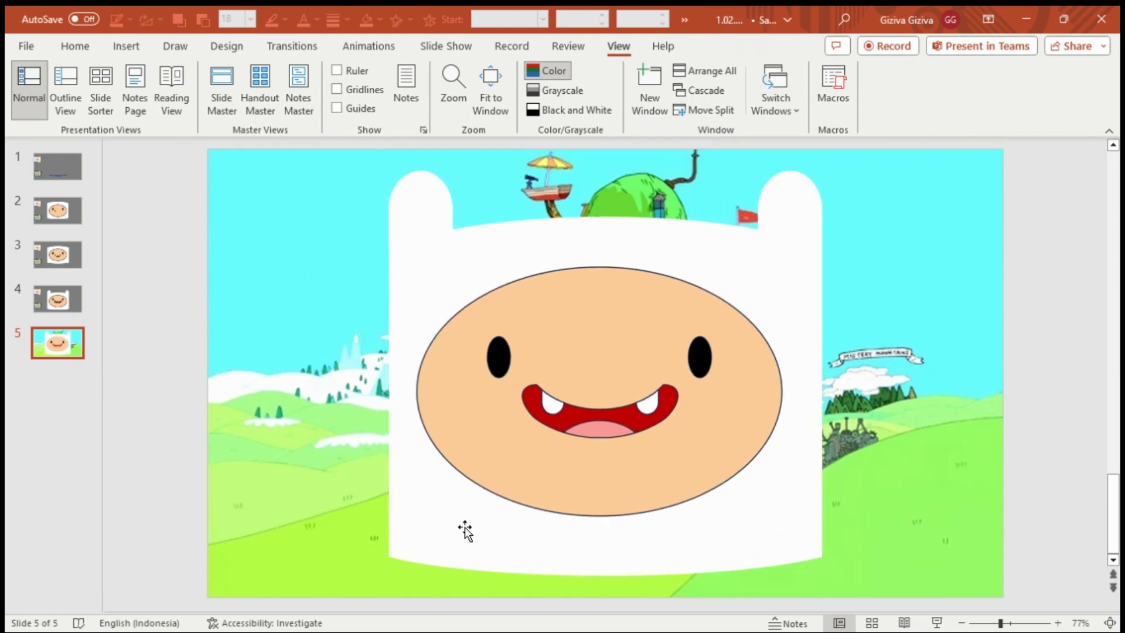